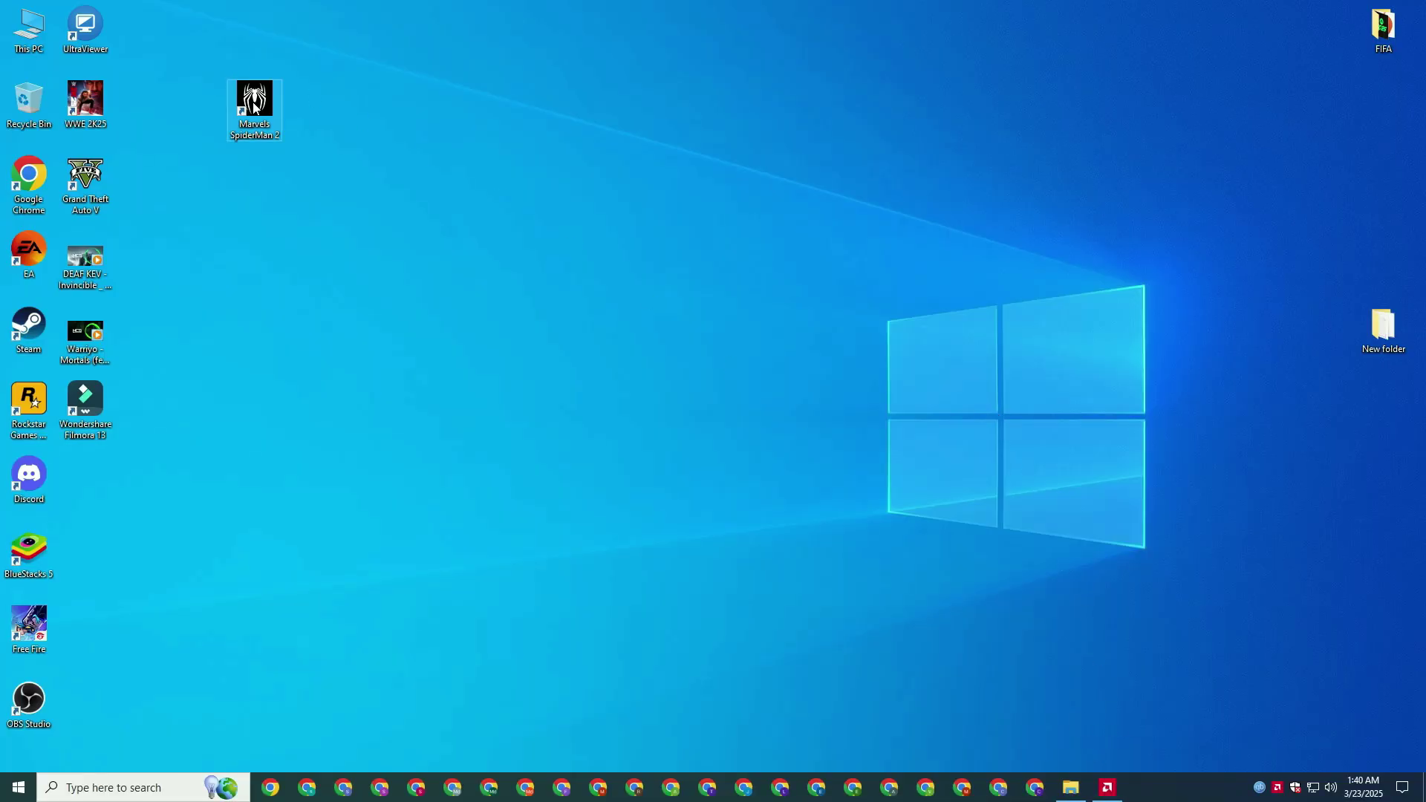
- Switch to AMD Software, check for driver updates, and expand the GPU hardware details on the system page
{"action": "left_click", "coordinate": [1108, 785]}
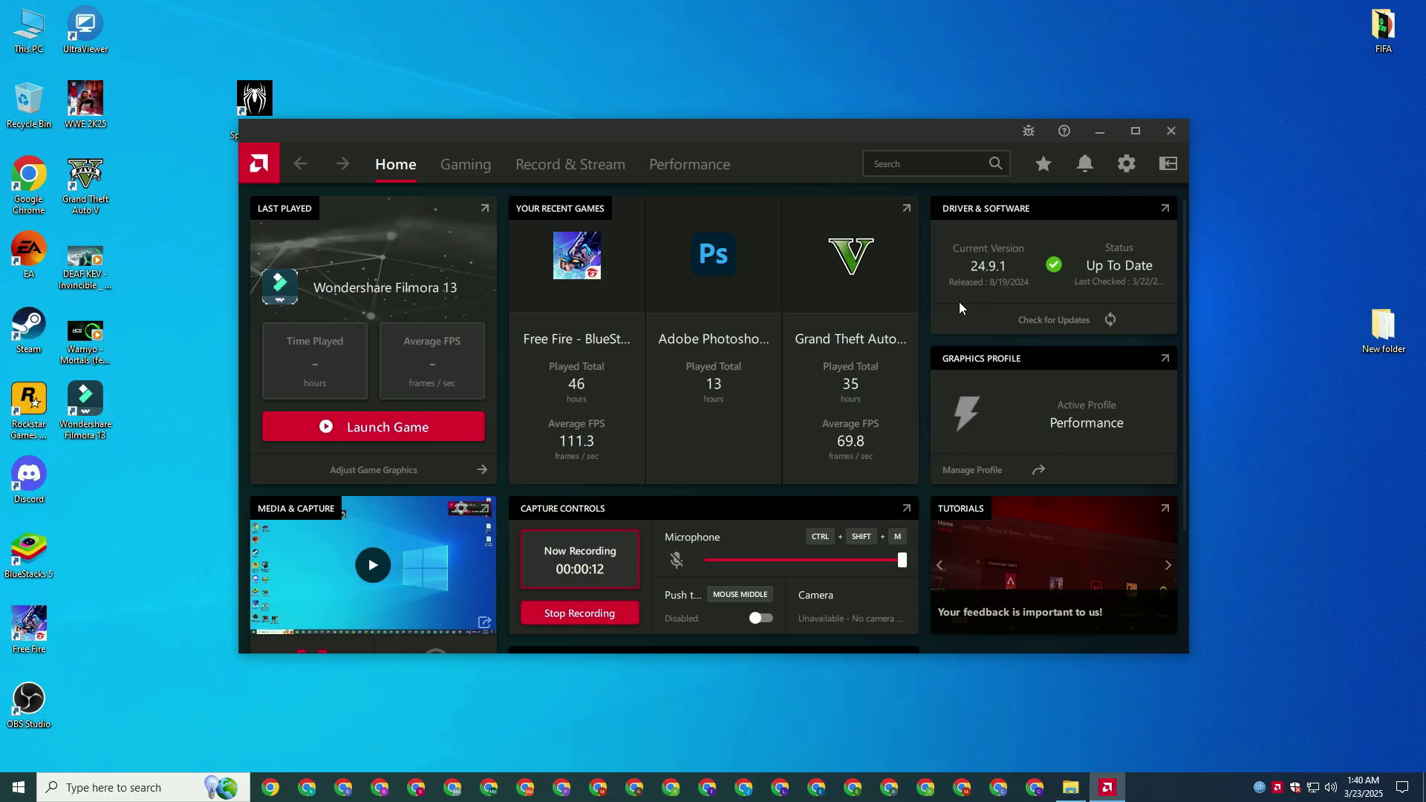
{"action": "left_click", "coordinate": [1051, 310]}
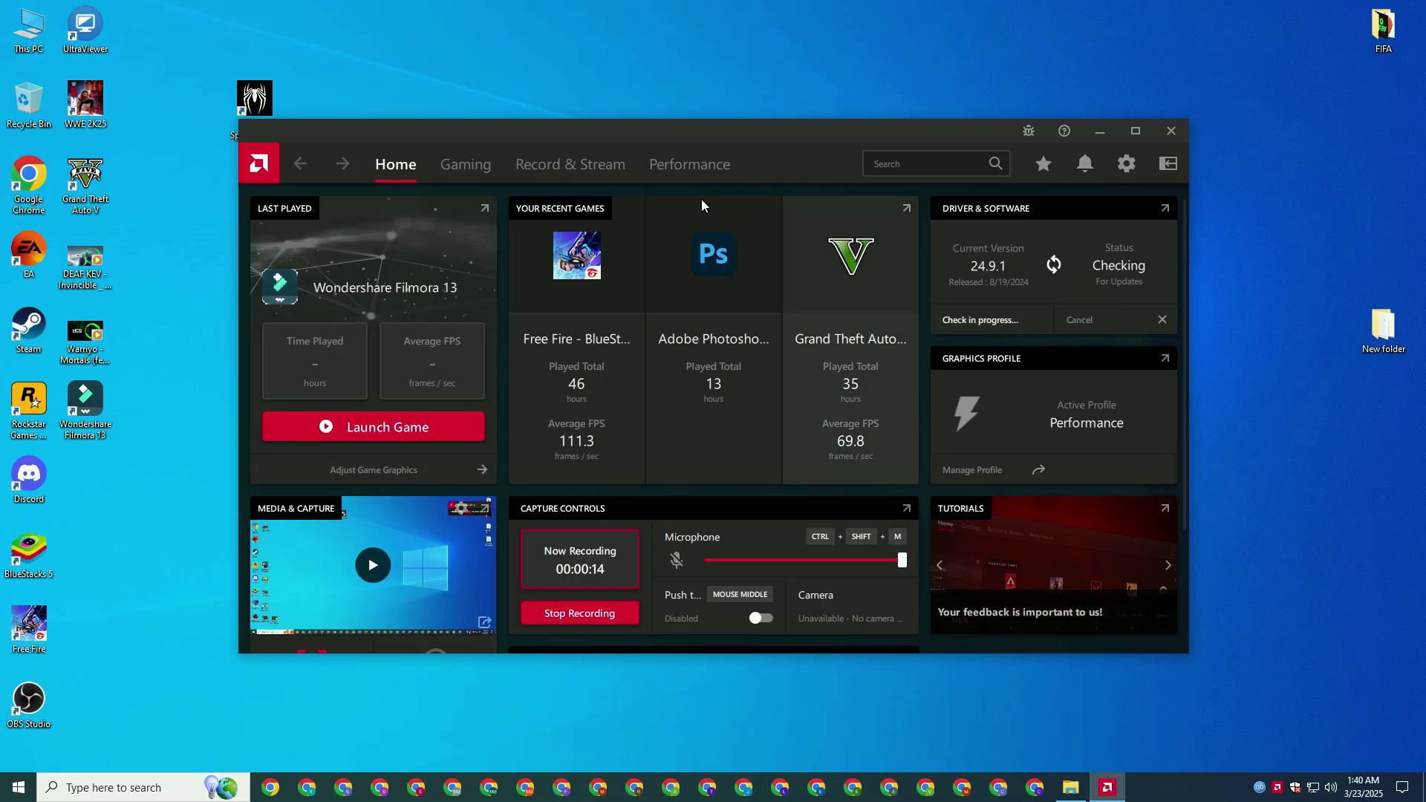
{"action": "left_click", "coordinate": [1165, 209]}
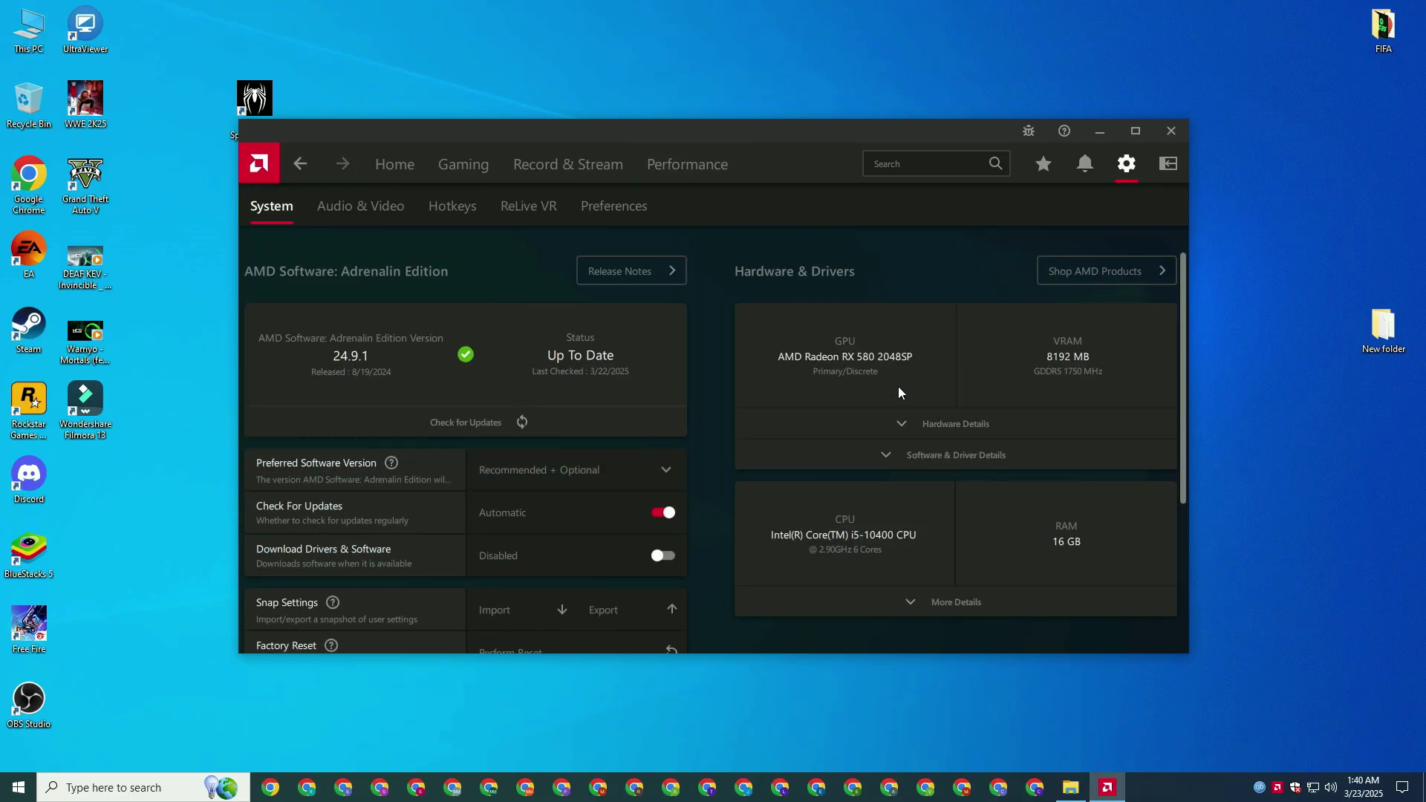
{"action": "left_click", "coordinate": [917, 424]}
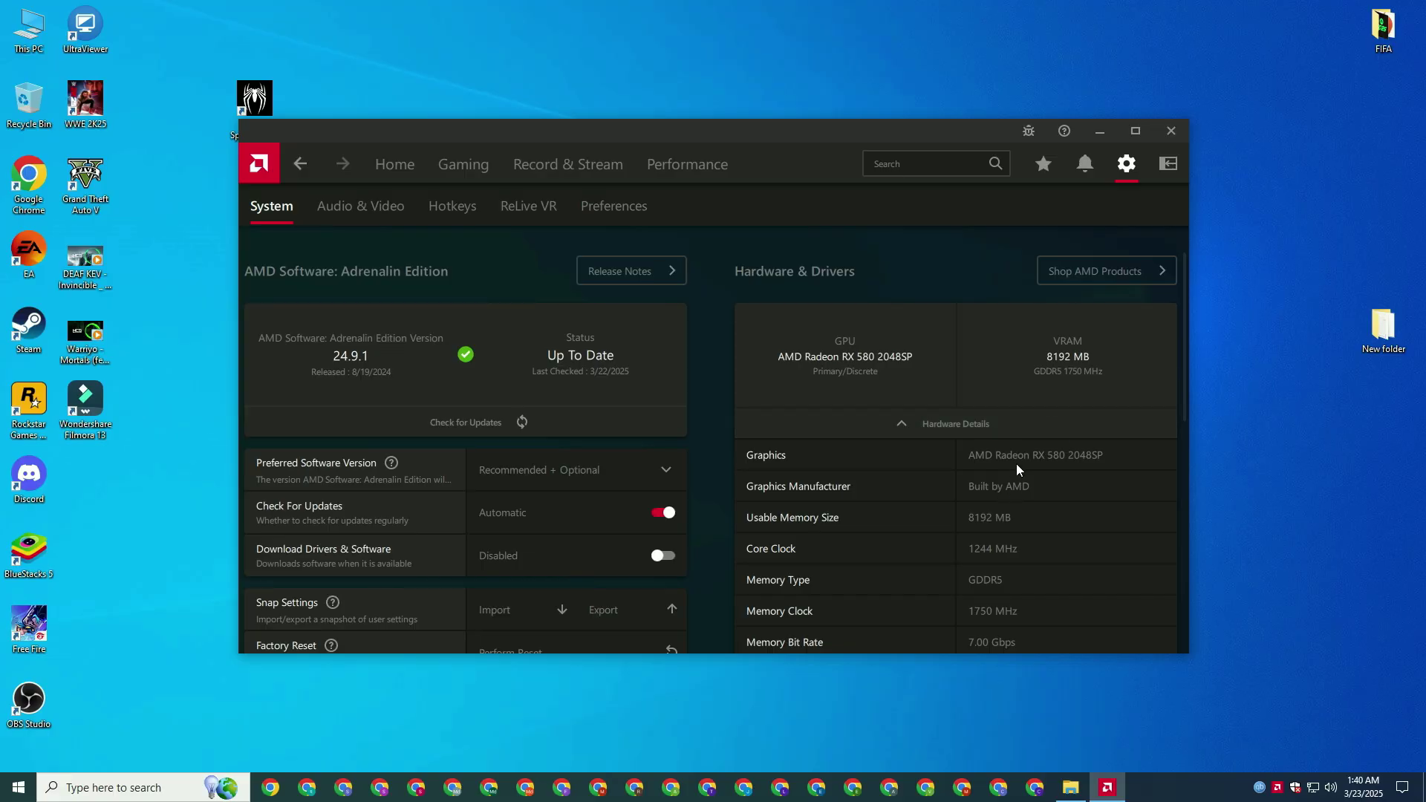
{"action": "right_click", "coordinate": [996, 463]}
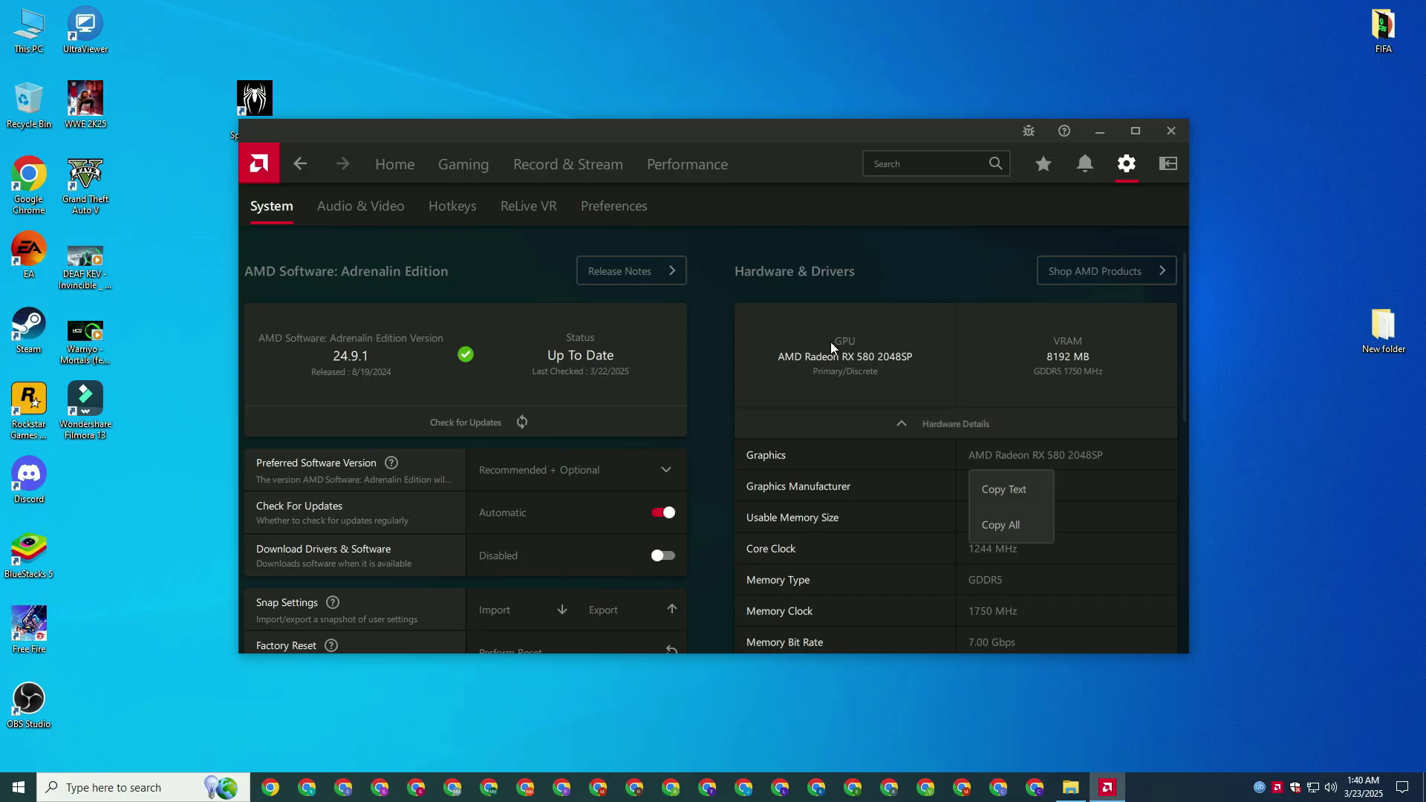
{"action": "right_click", "coordinate": [902, 366]}
- Set the preferred AMD software version to Recommended Only and check for updates
{"action": "left_click", "coordinate": [496, 418]}
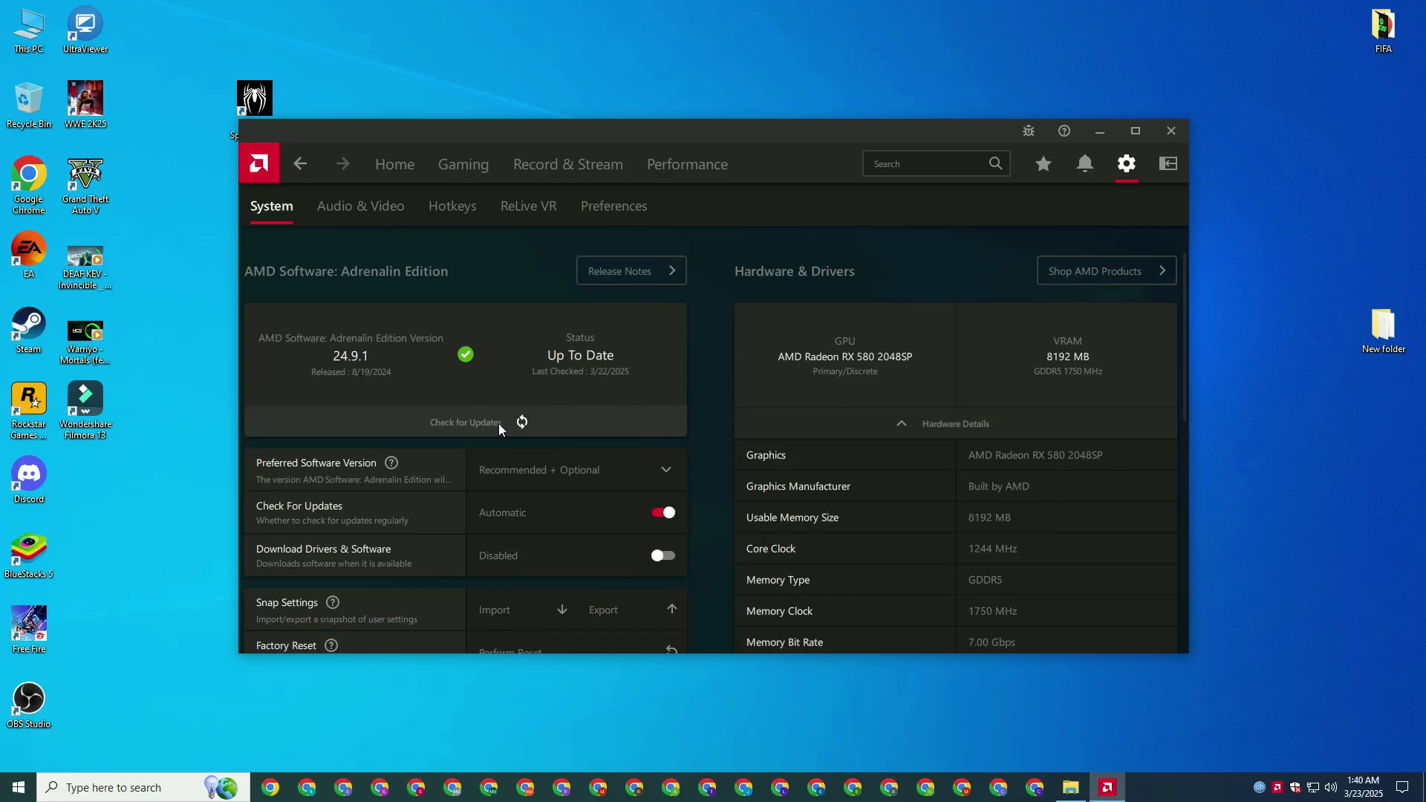
{"action": "scroll", "coordinate": [407, 404], "scroll_direction": "down", "scroll_amount": 1}
{"action": "left_click", "coordinate": [550, 427]}
{"action": "left_click", "coordinate": [545, 457]}
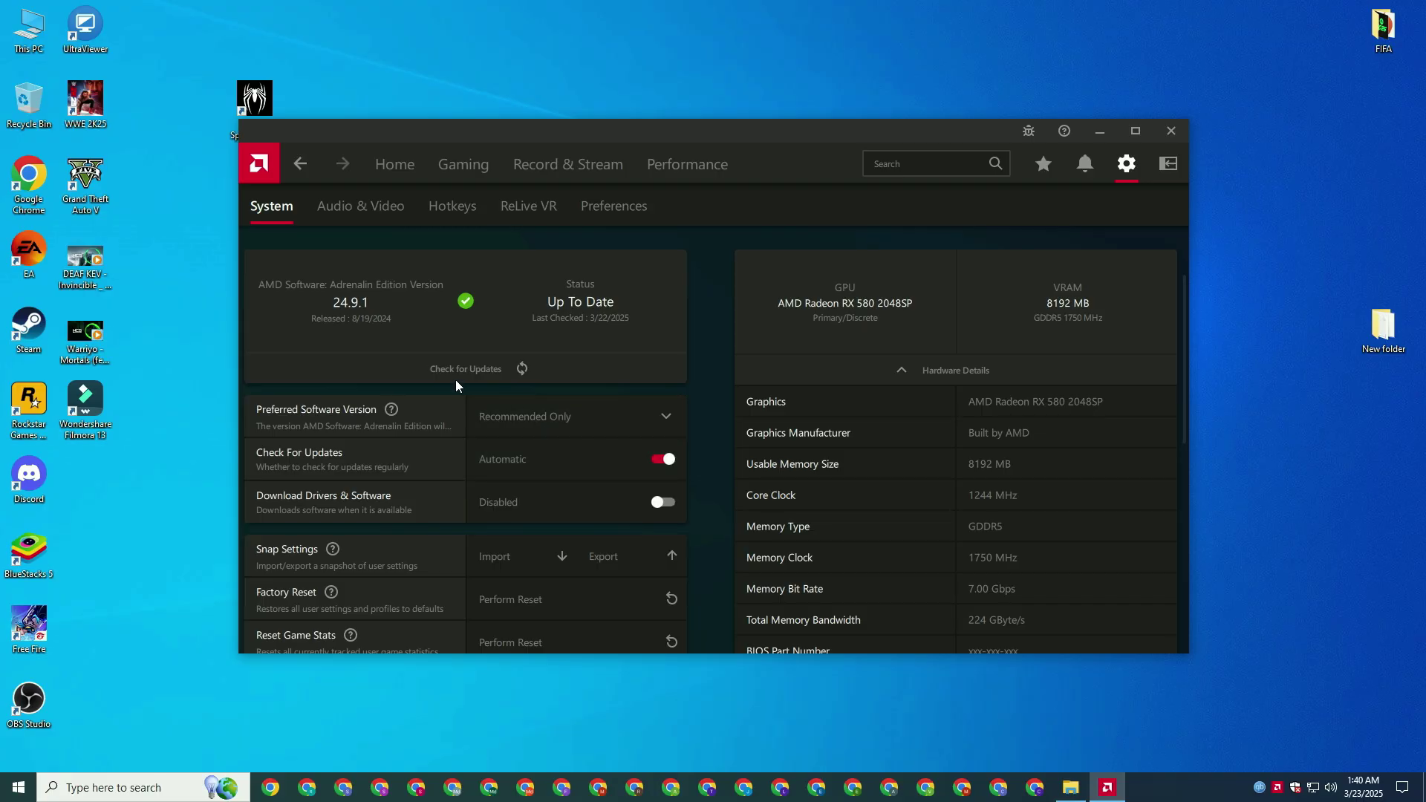
{"action": "left_click", "coordinate": [456, 376]}
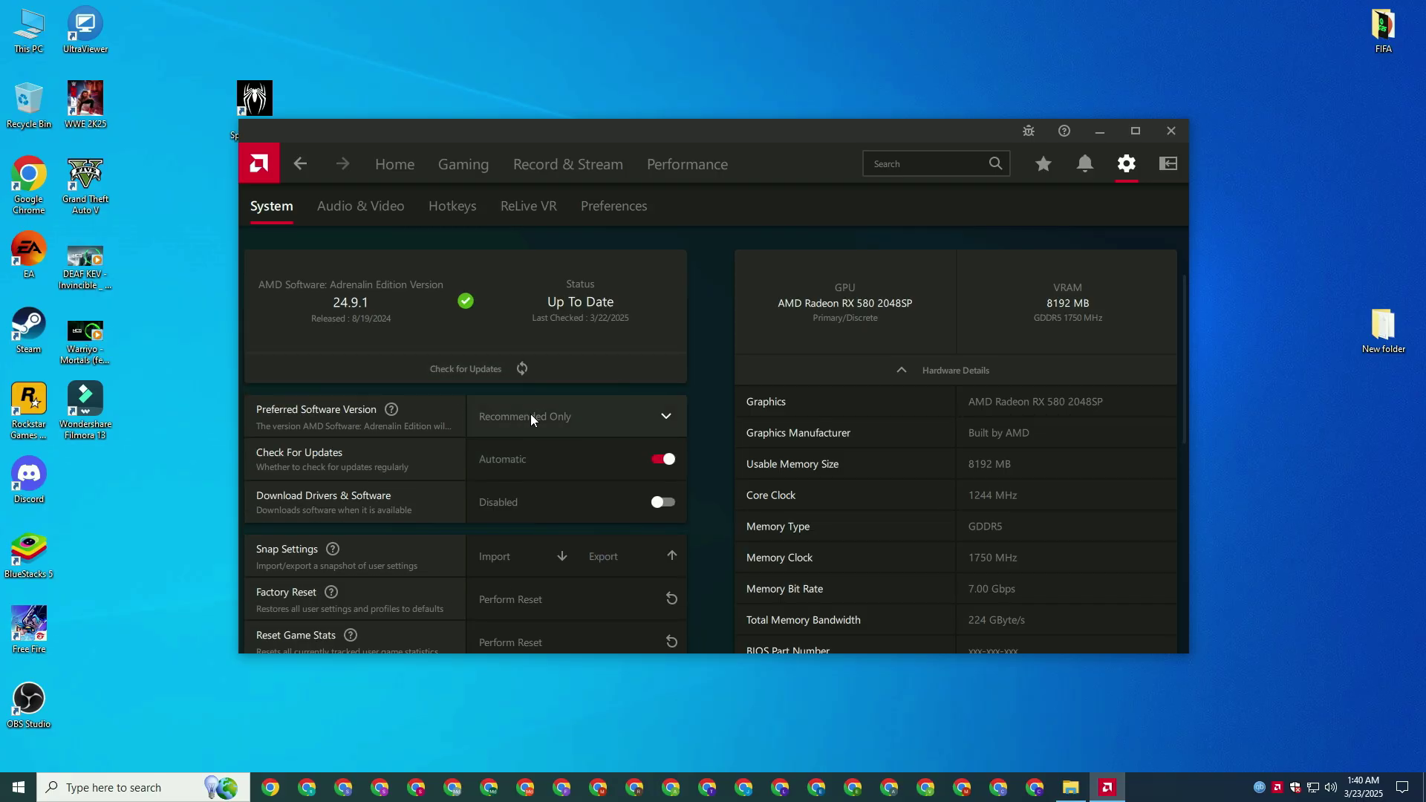
- Set the preferred software version to Recommended + Optional and check for updates again
{"action": "left_click", "coordinate": [532, 416]}
{"action": "left_click", "coordinate": [551, 489]}
{"action": "left_click", "coordinate": [484, 373]}
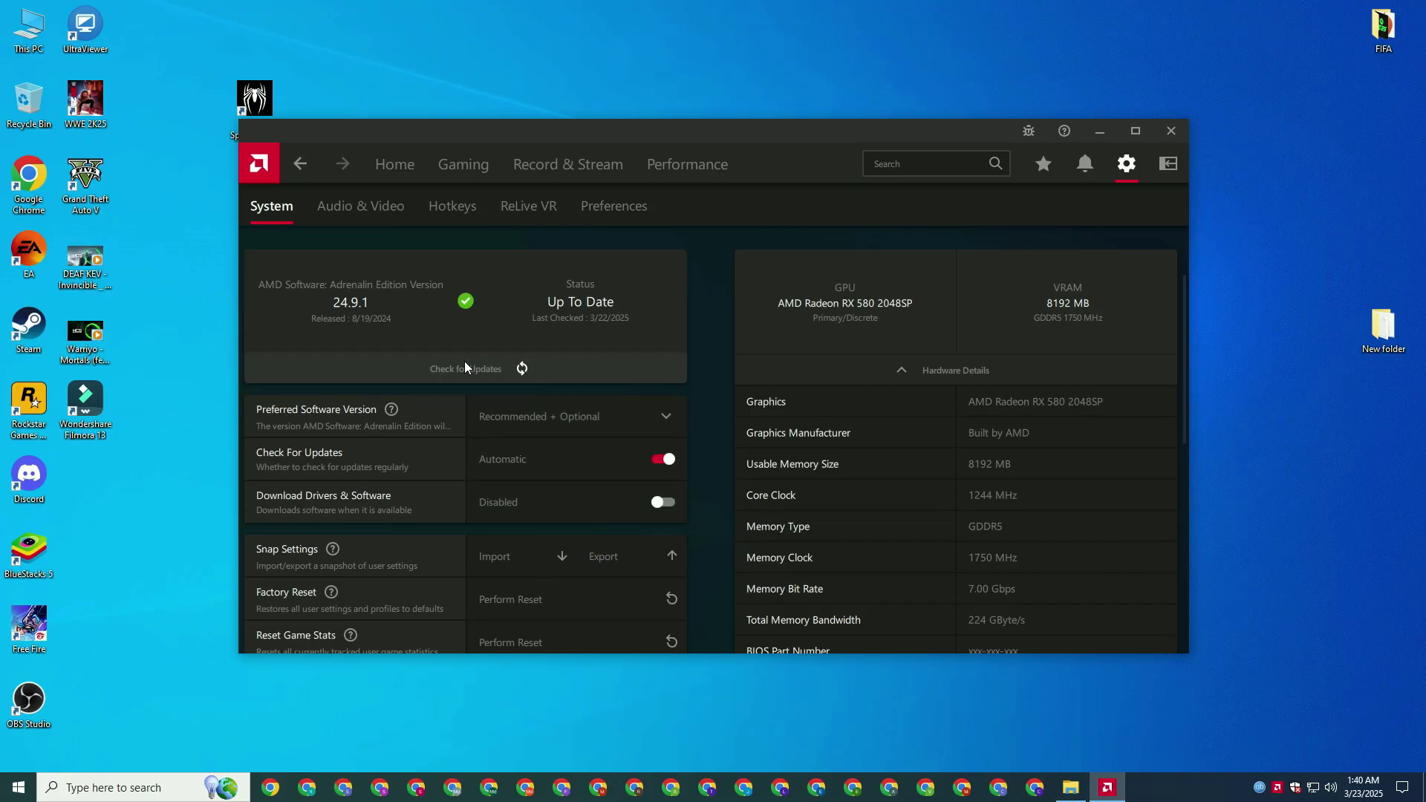
{"action": "left_click", "coordinate": [474, 366]}
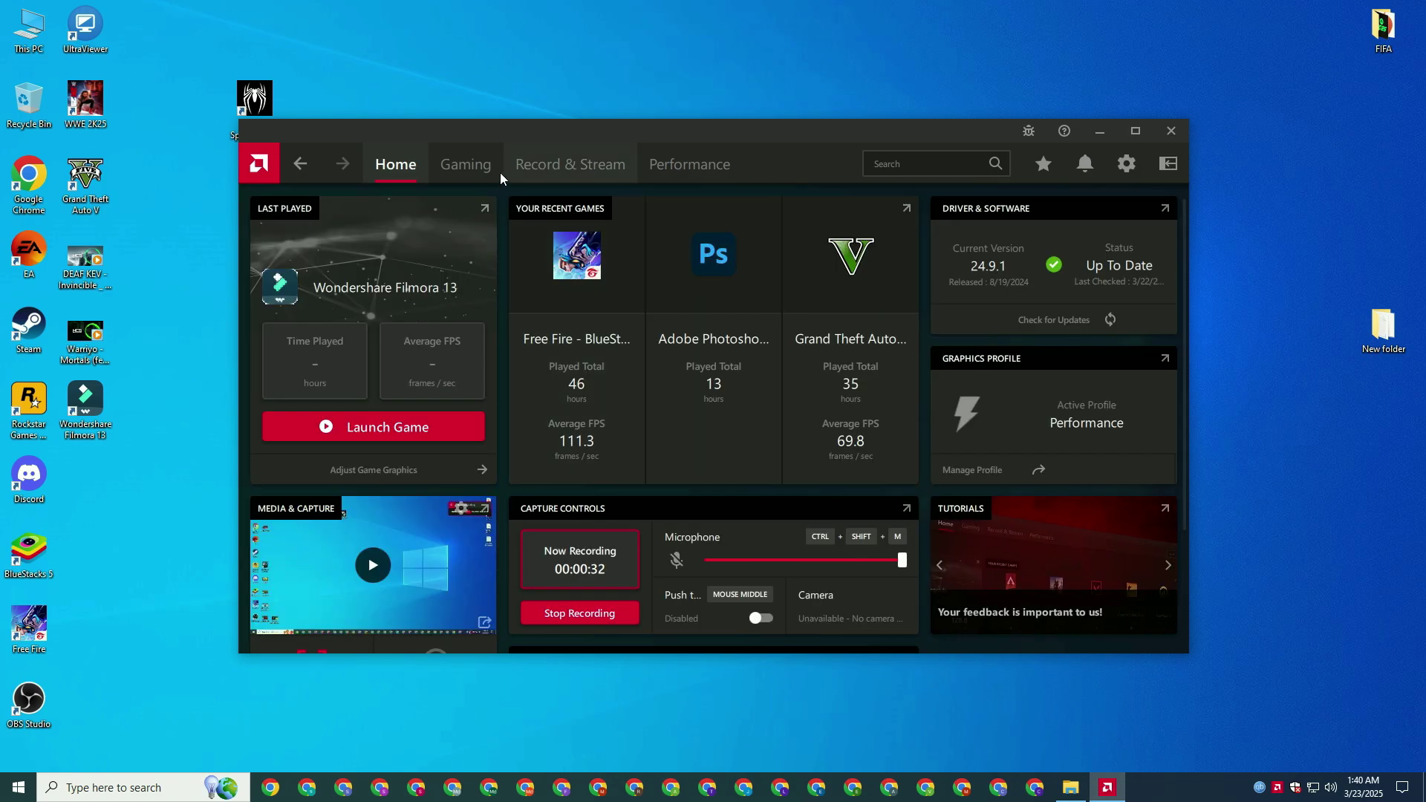
- Add Marvels SpiderMan 2 to the AMD Software games library
{"action": "left_click", "coordinate": [464, 164]}
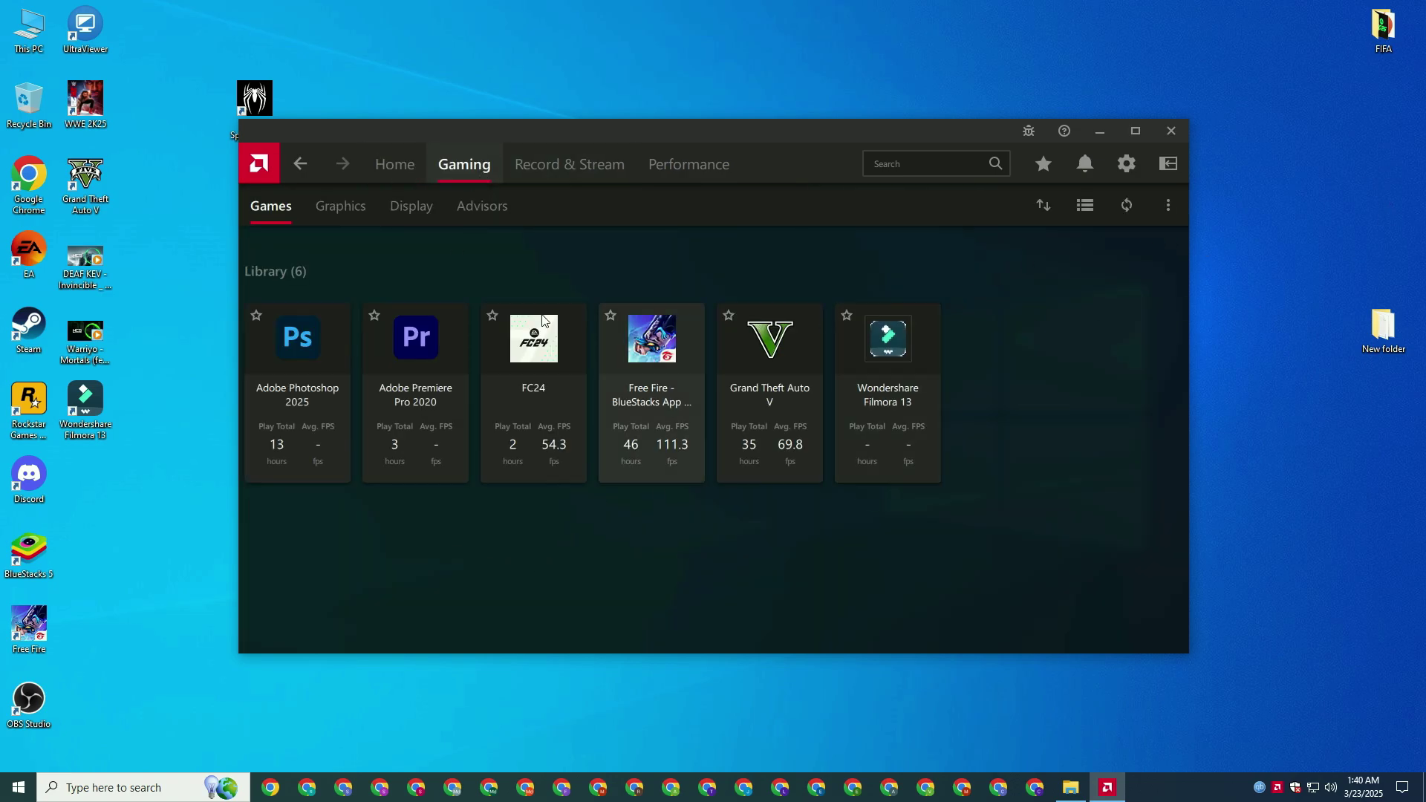
{"action": "left_click", "coordinate": [1170, 204]}
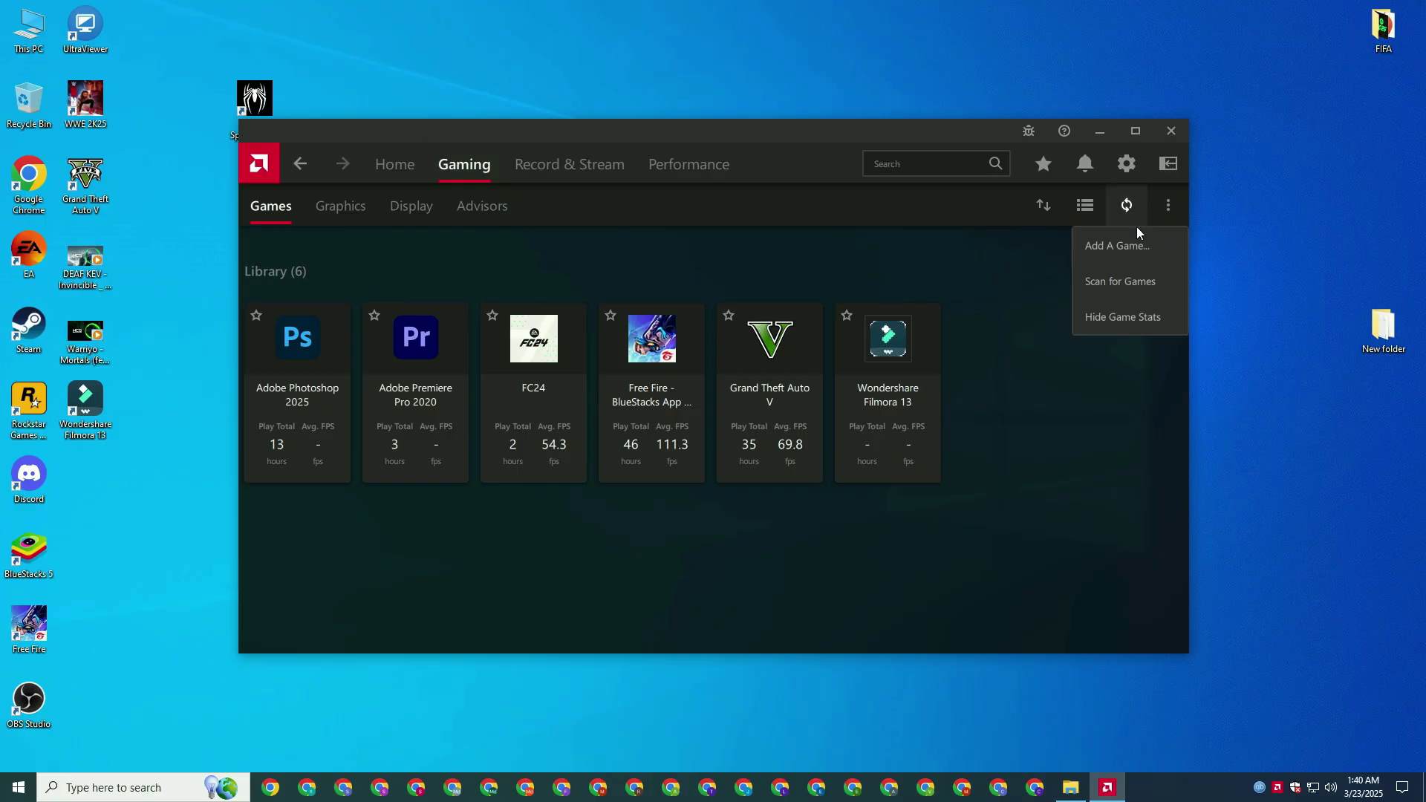
{"action": "left_click", "coordinate": [1122, 249]}
{"action": "double_click", "coordinate": [725, 269]}
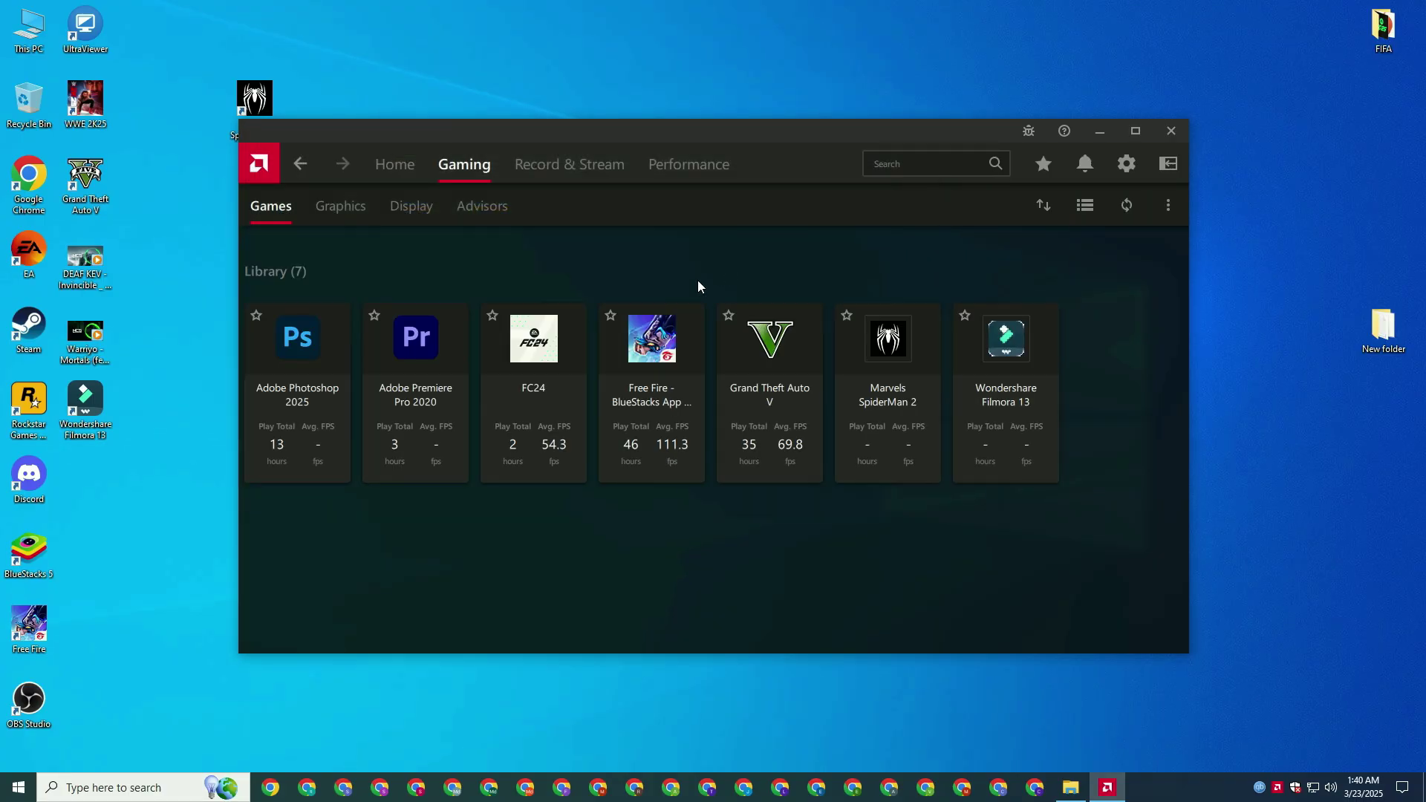
- Enable Radeon Enhanced Sync in the Marvels SpiderMan 2 graphics settings, and close AMD Software
{"action": "left_click", "coordinate": [872, 390]}
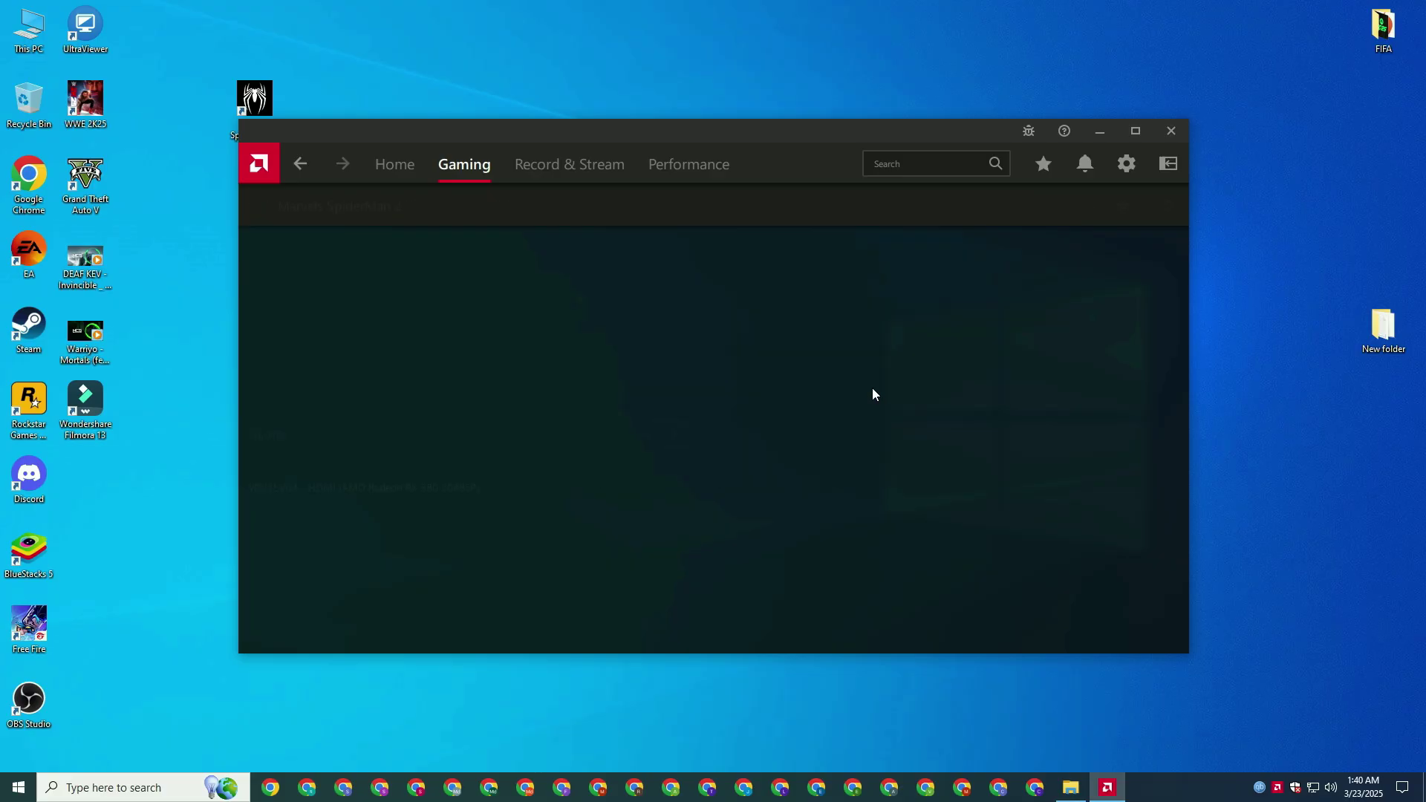
{"action": "scroll", "coordinate": [721, 401], "scroll_direction": "down", "scroll_amount": 2}
{"action": "scroll", "coordinate": [720, 401], "scroll_direction": "down", "scroll_amount": 2}
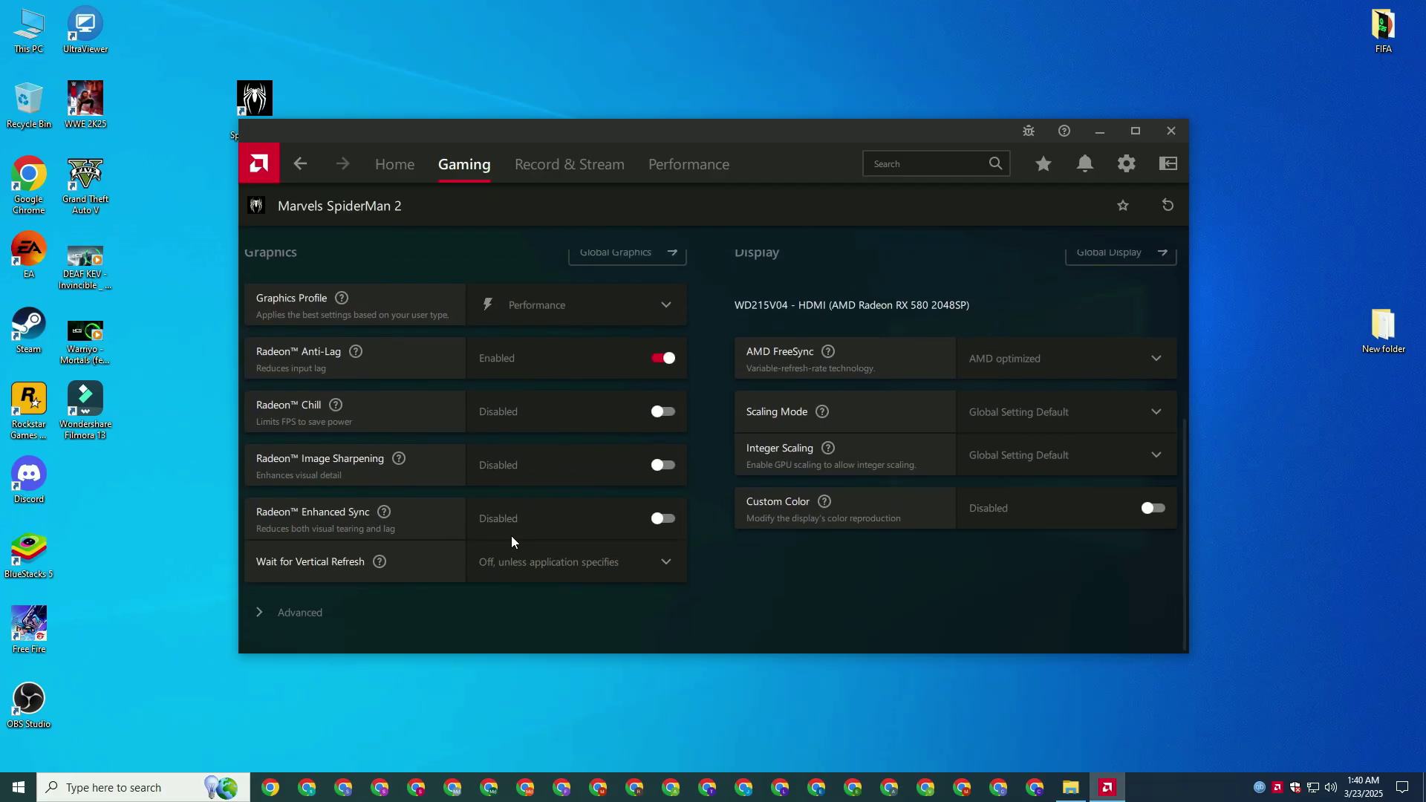
{"action": "left_click", "coordinate": [659, 520]}
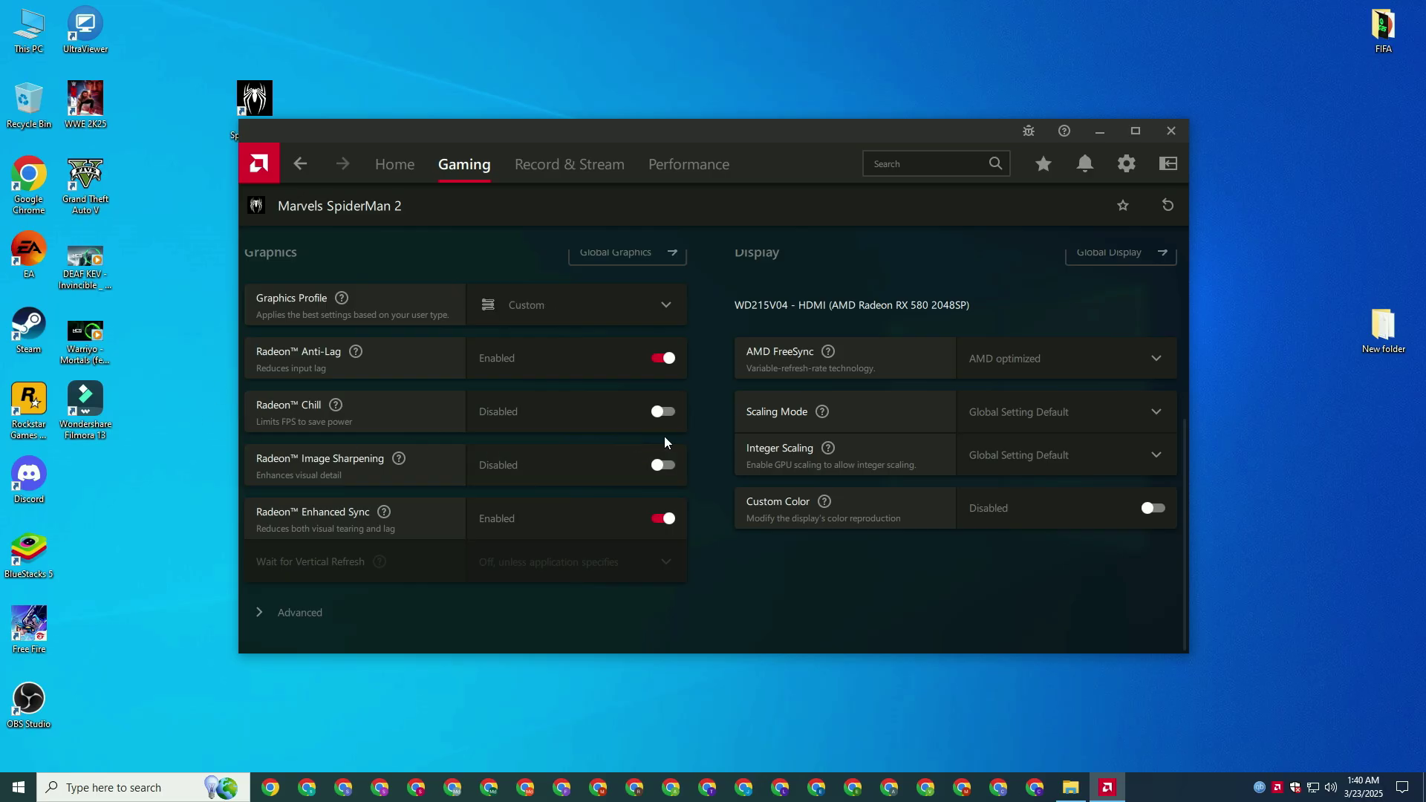
{"action": "scroll", "coordinate": [758, 455], "scroll_direction": "up", "scroll_amount": 3}
{"action": "scroll", "coordinate": [749, 437], "scroll_direction": "down", "scroll_amount": 2}
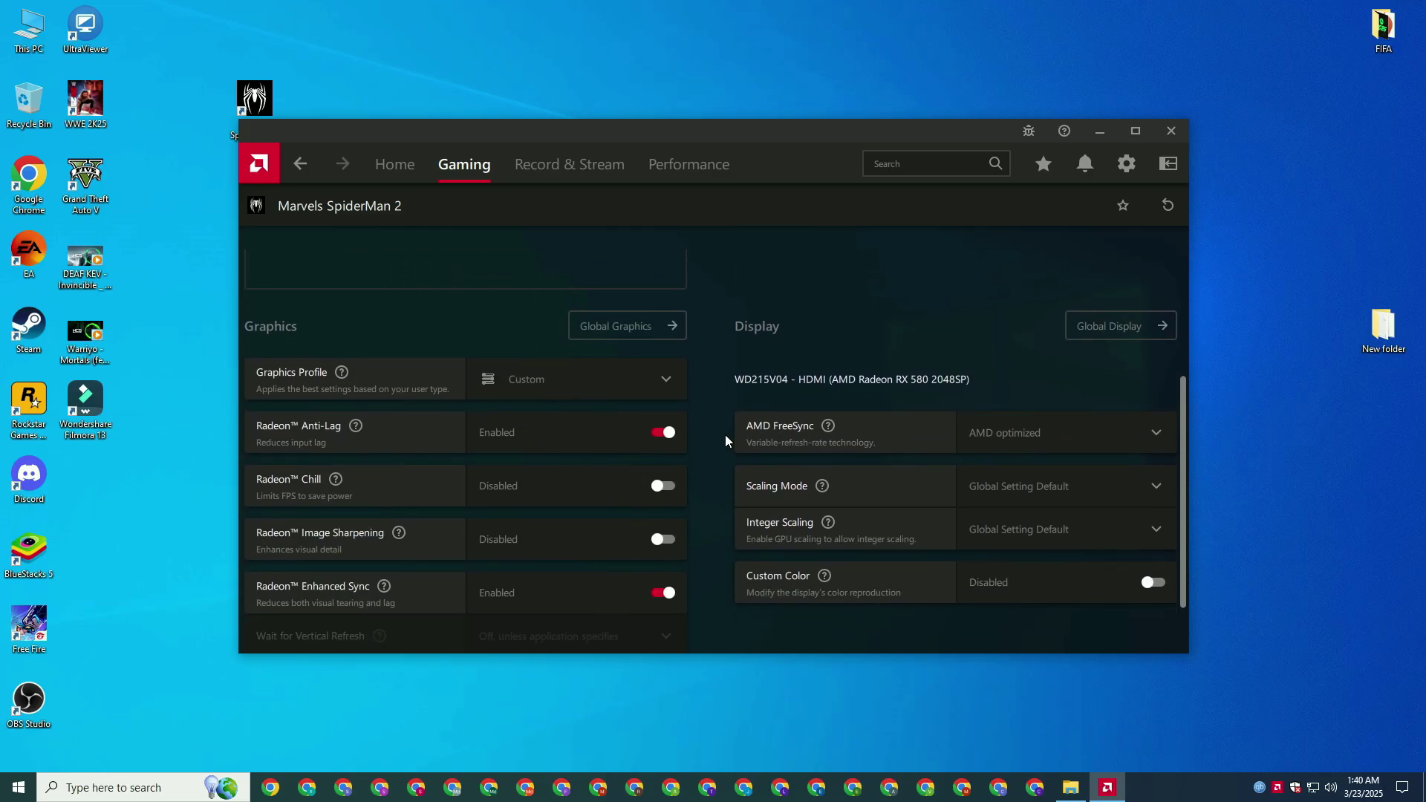
{"action": "scroll", "coordinate": [721, 432], "scroll_direction": "up", "scroll_amount": 3}
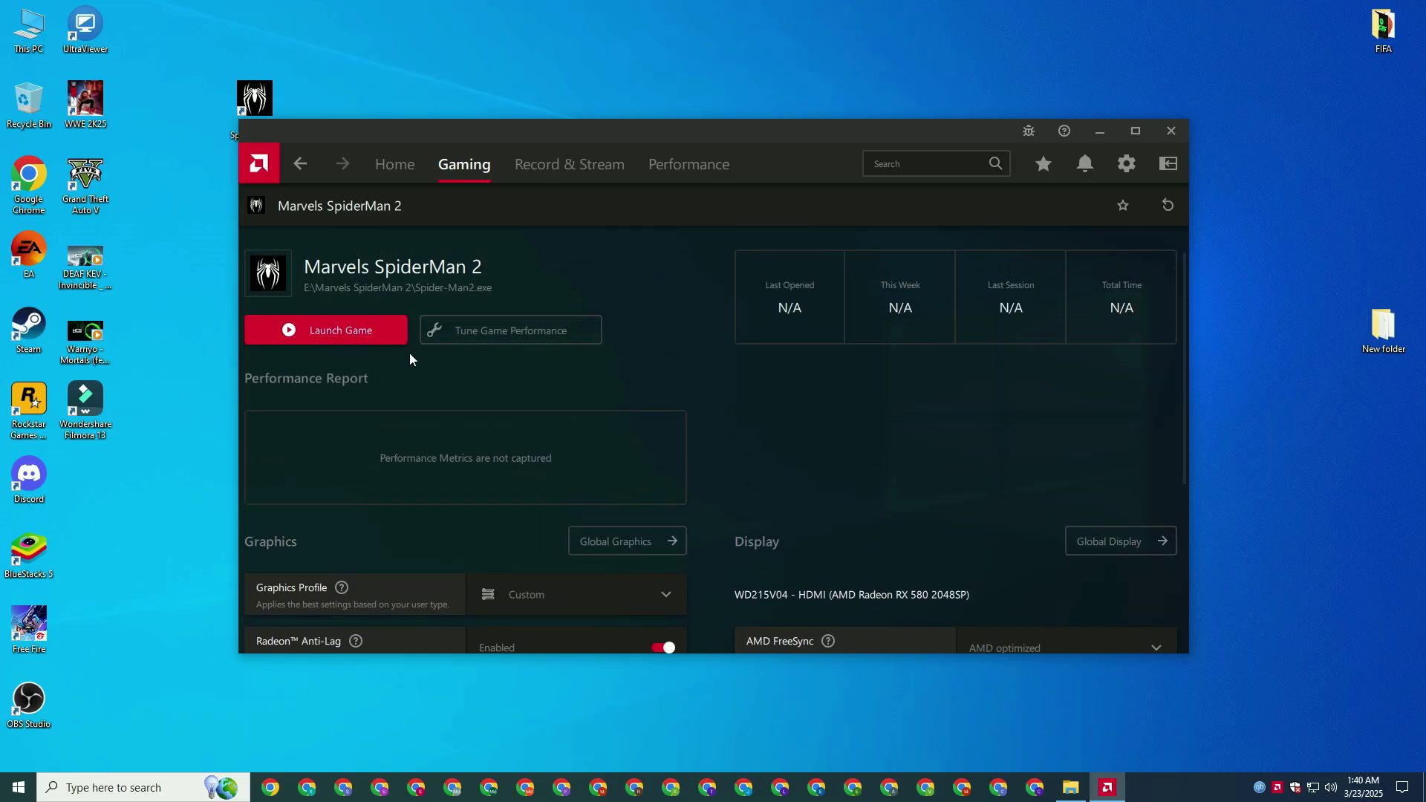
{"action": "left_click", "coordinate": [391, 164]}
{"action": "left_click", "coordinate": [1172, 131]}
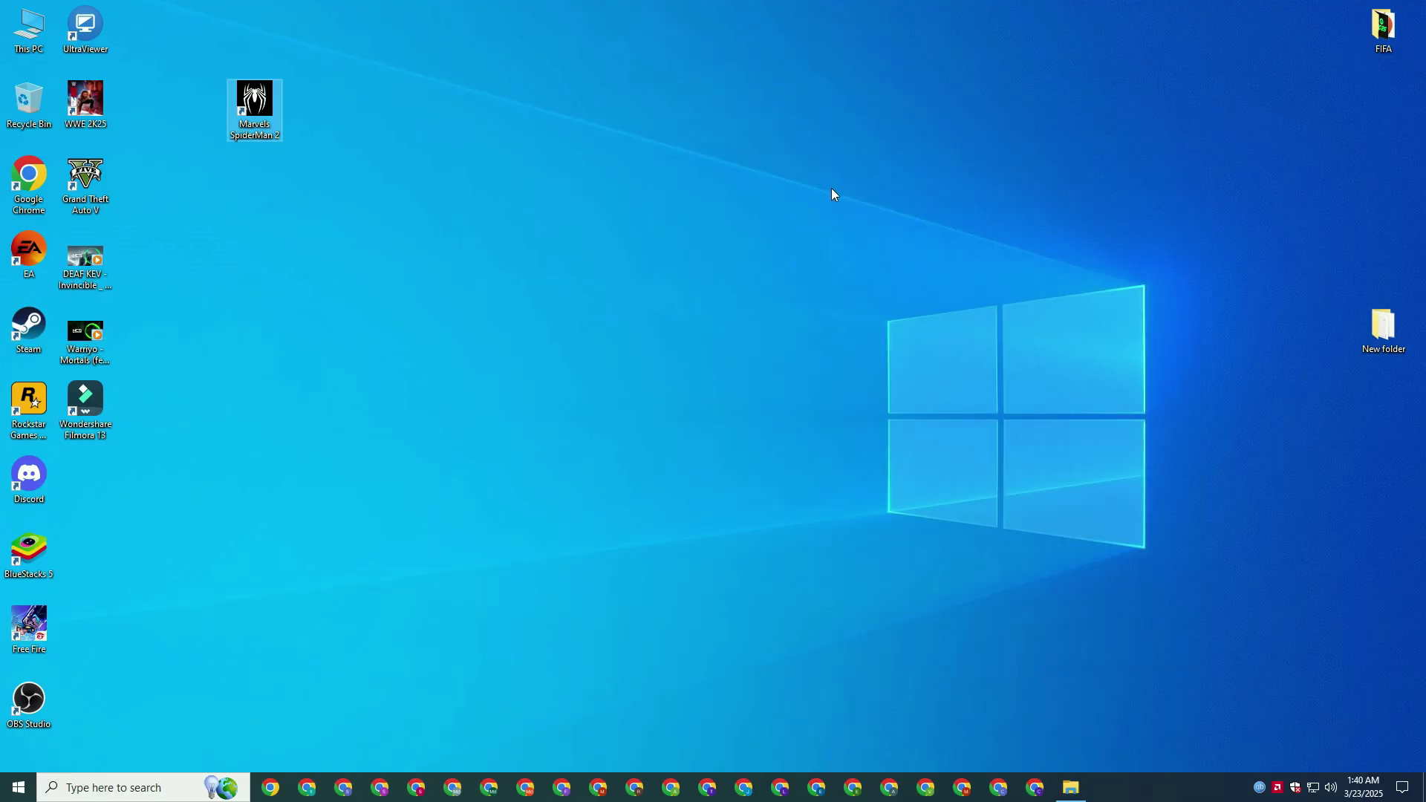
- Find and launch the Windows Run dialog, and use it to open the temp folder
{"action": "left_click", "coordinate": [119, 780]}
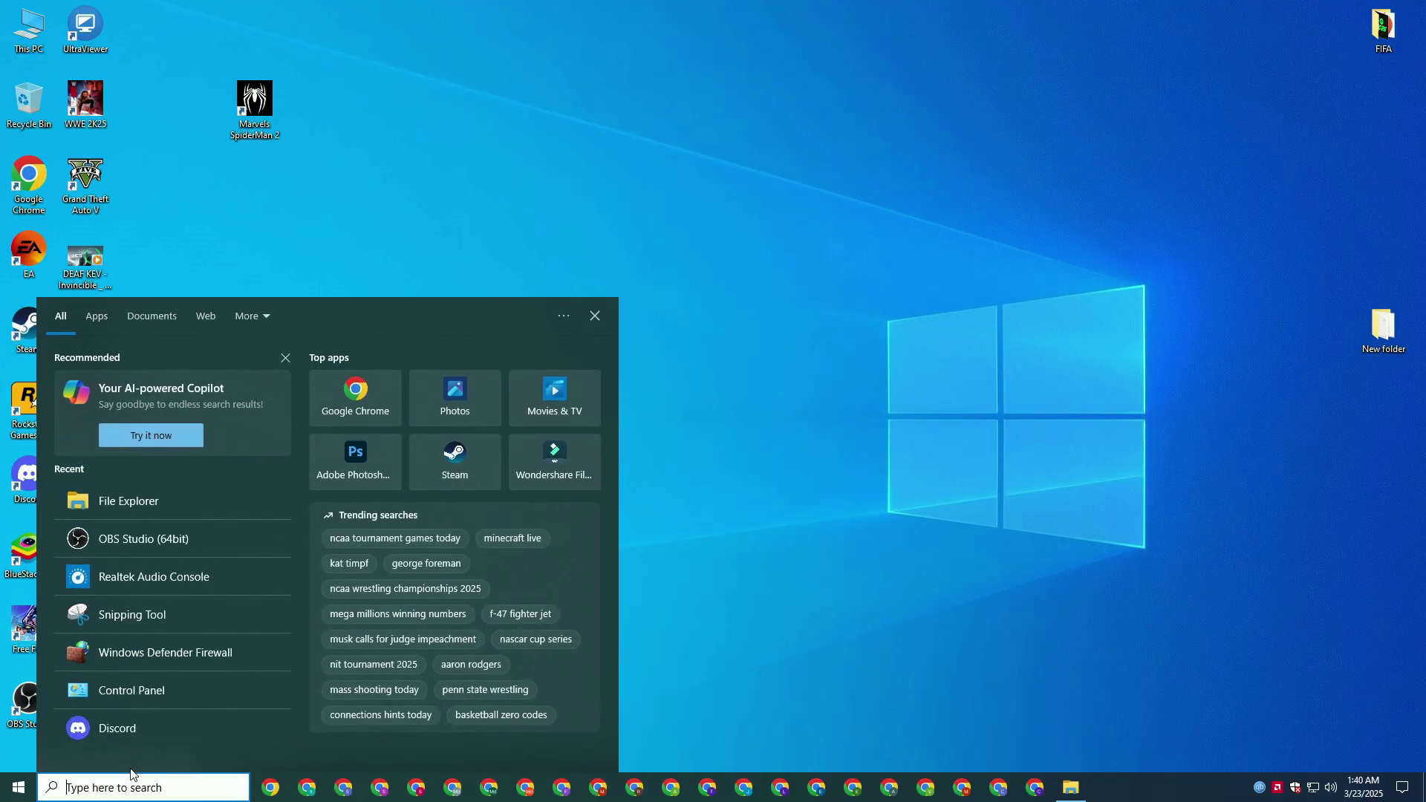
{"action": "type", "text": "run"}
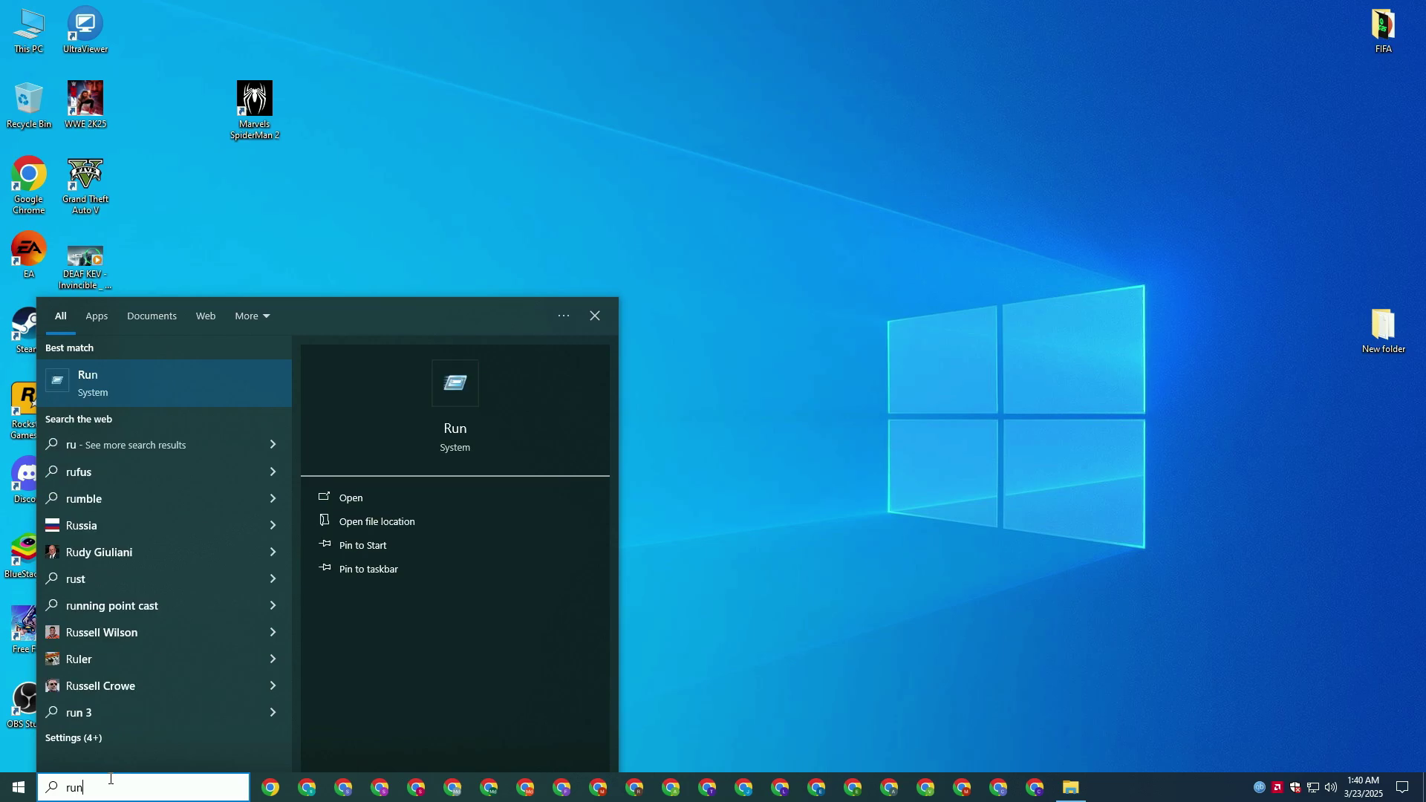
{"action": "left_click", "coordinate": [113, 381]}
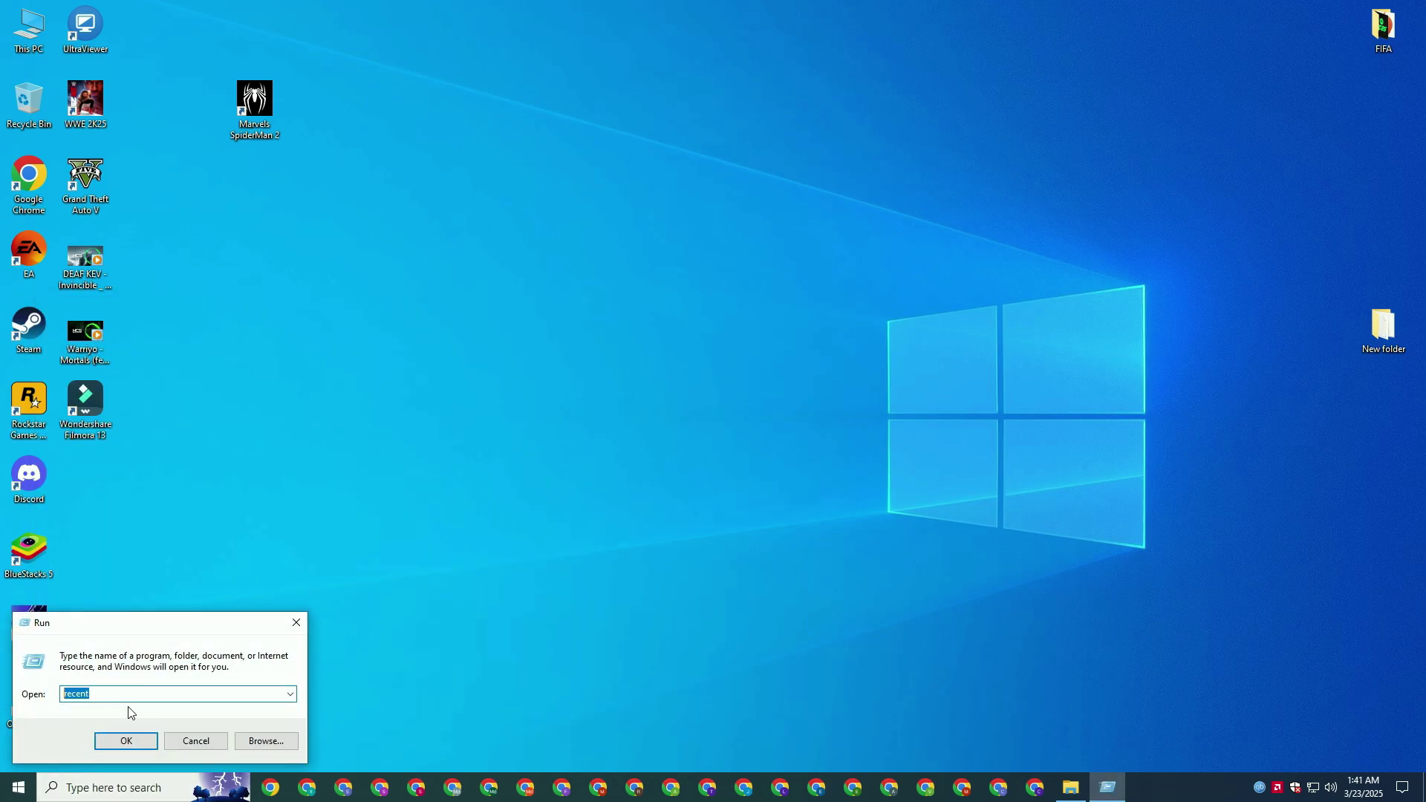
{"action": "type", "text": "t"}
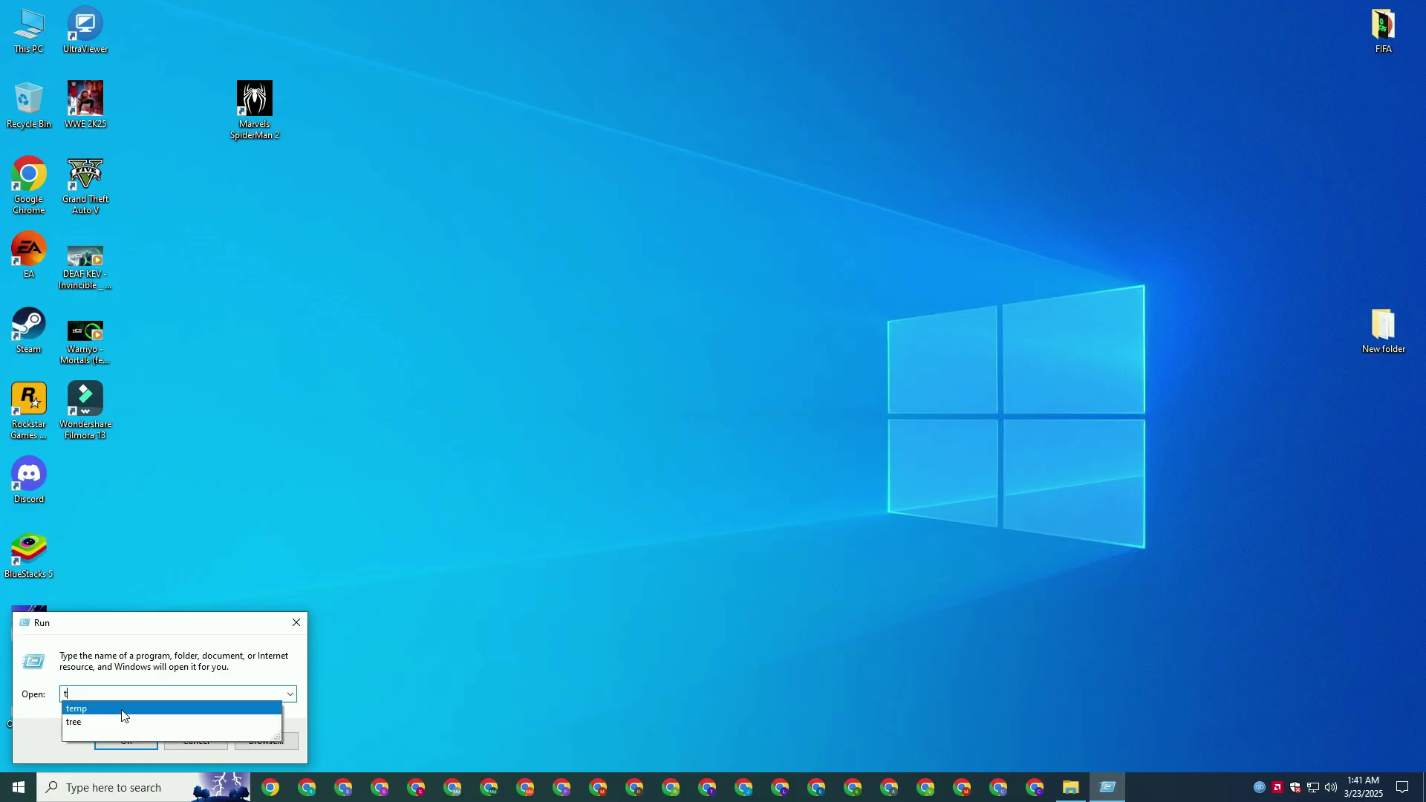
{"action": "type", "text": "e"}
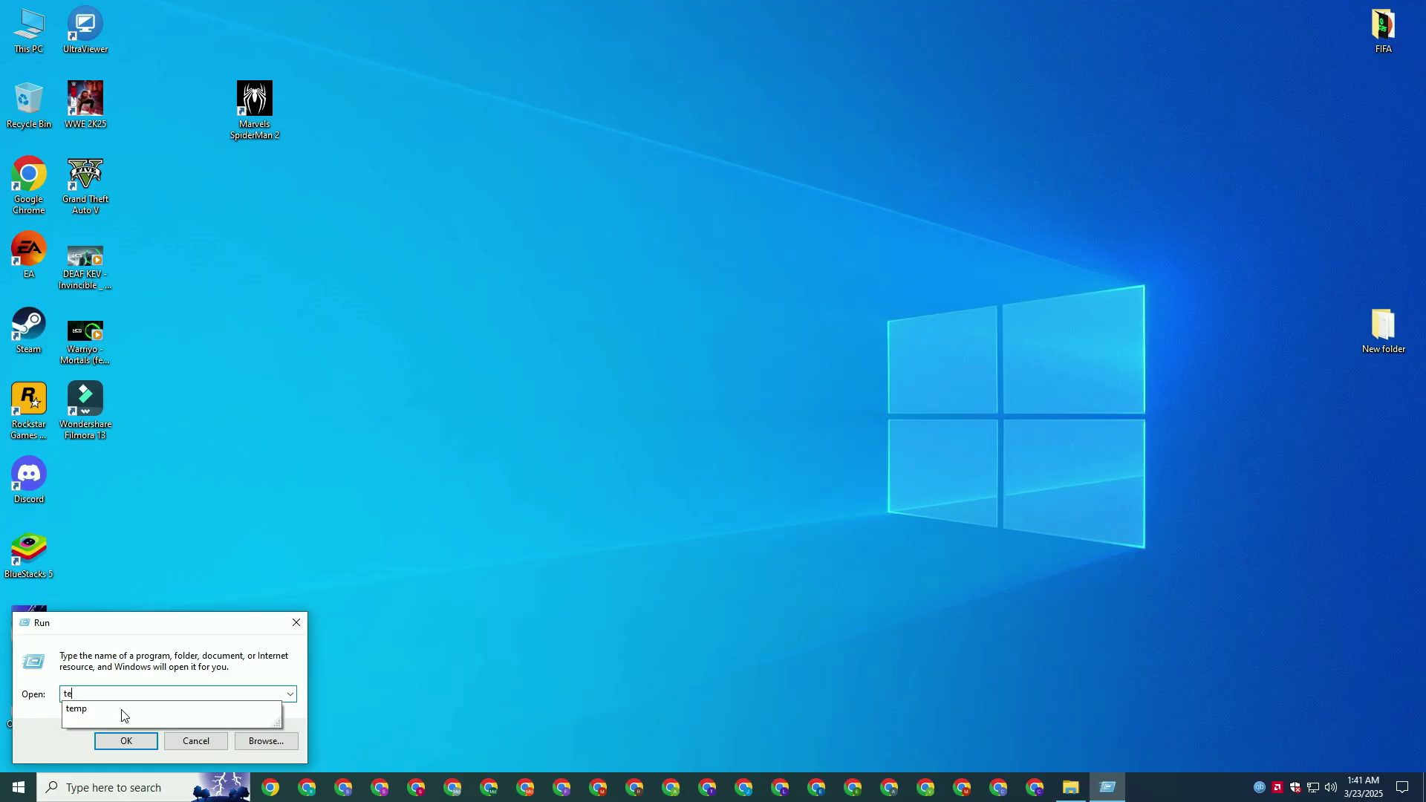
{"action": "type", "text": "m"}
{"action": "left_click", "coordinate": [125, 715]}
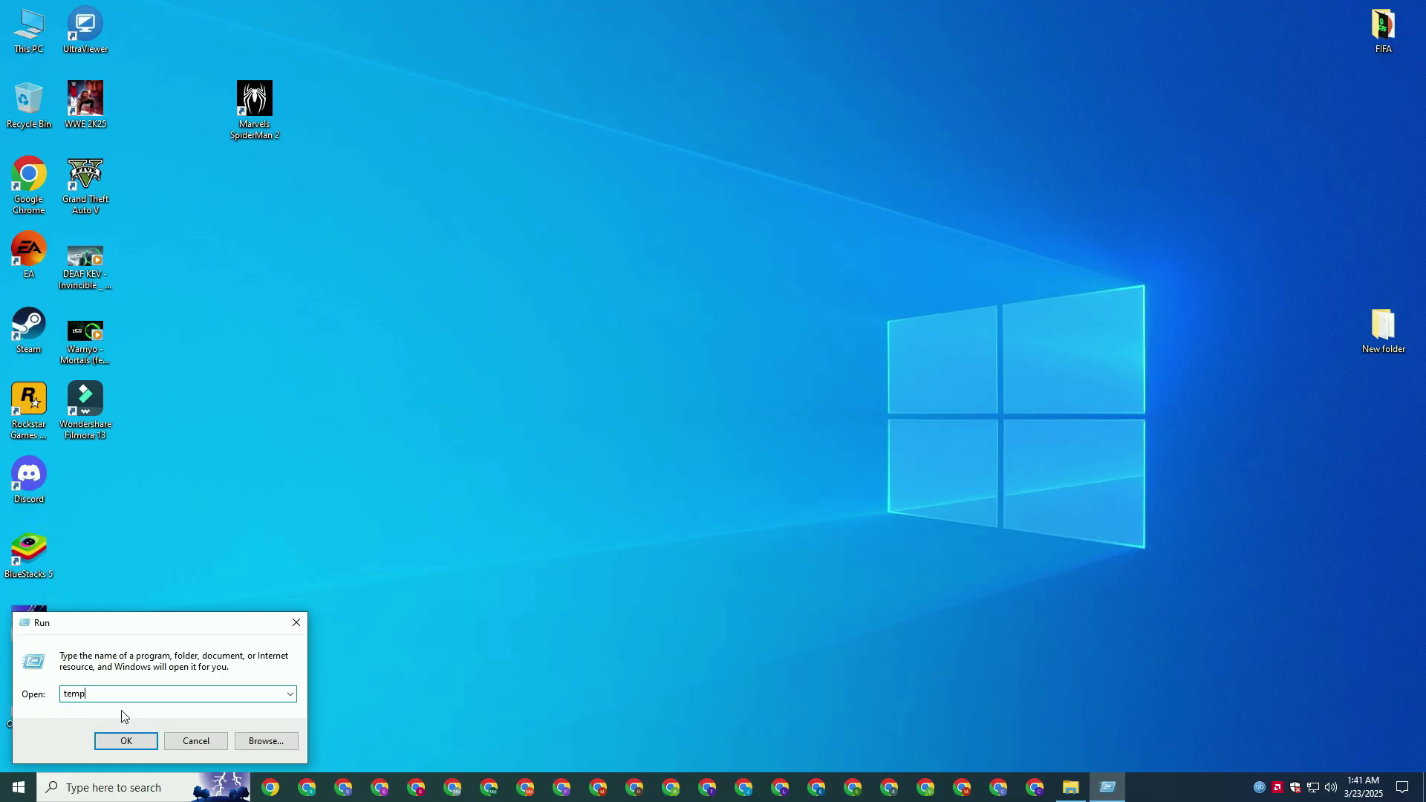
{"action": "left_click", "coordinate": [155, 741]}
- Delete everything in the Windows Temp folder with administrator permission, skipping the Wondershare folder that is in use, and close the folder
{"action": "left_click_drag", "start_coordinate": [357, 498], "coordinate": [301, 192]}
{"action": "key", "text": "Delete"}
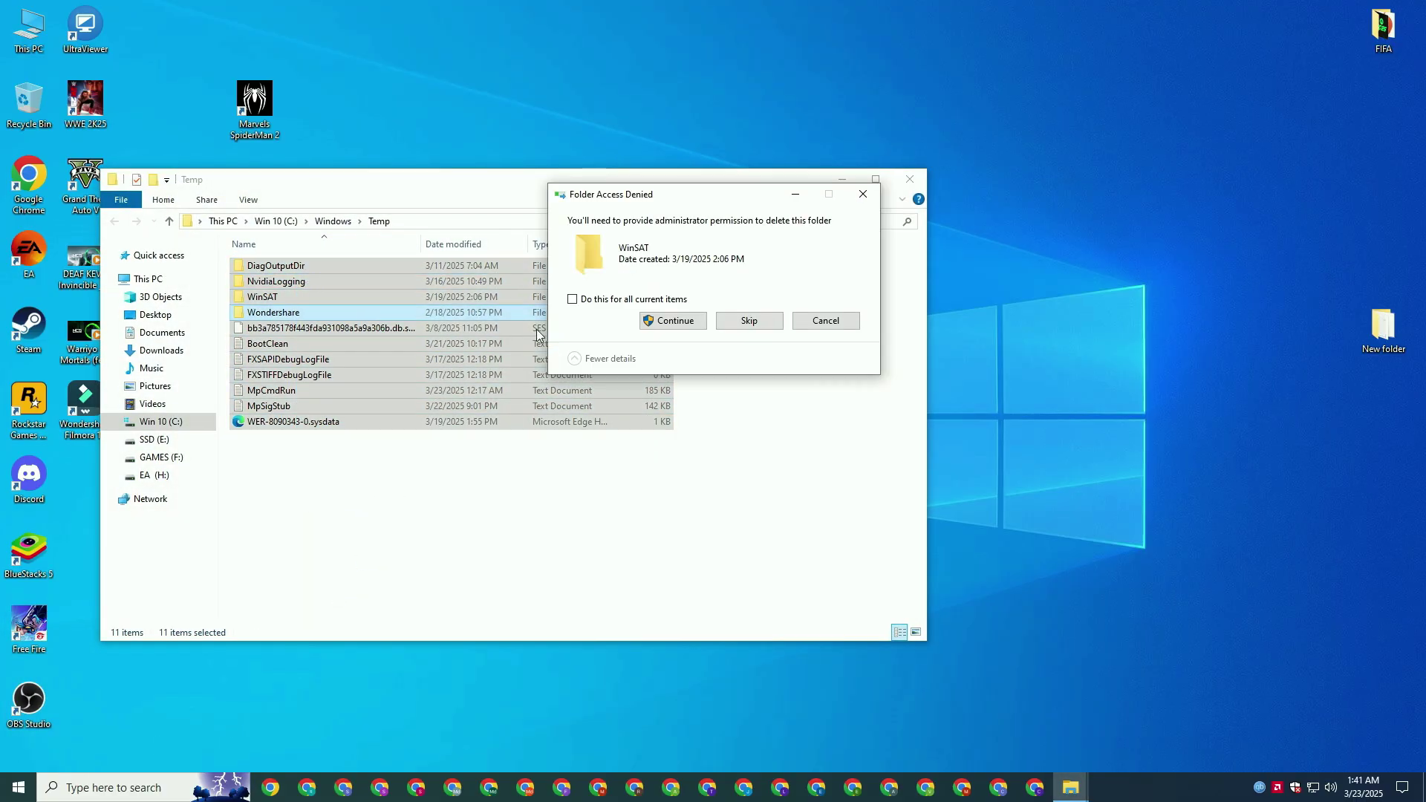
{"action": "left_click", "coordinate": [674, 321]}
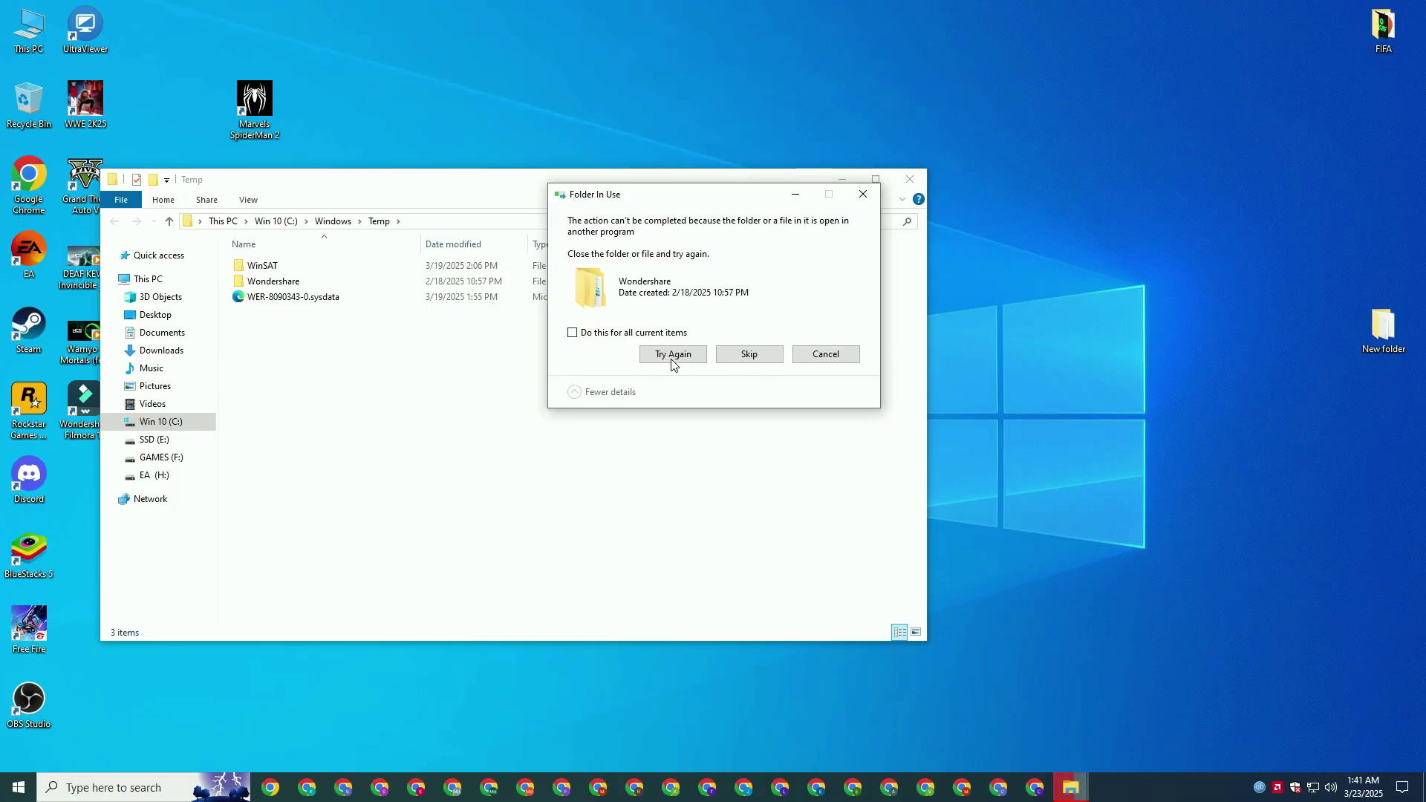
{"action": "left_click", "coordinate": [734, 356]}
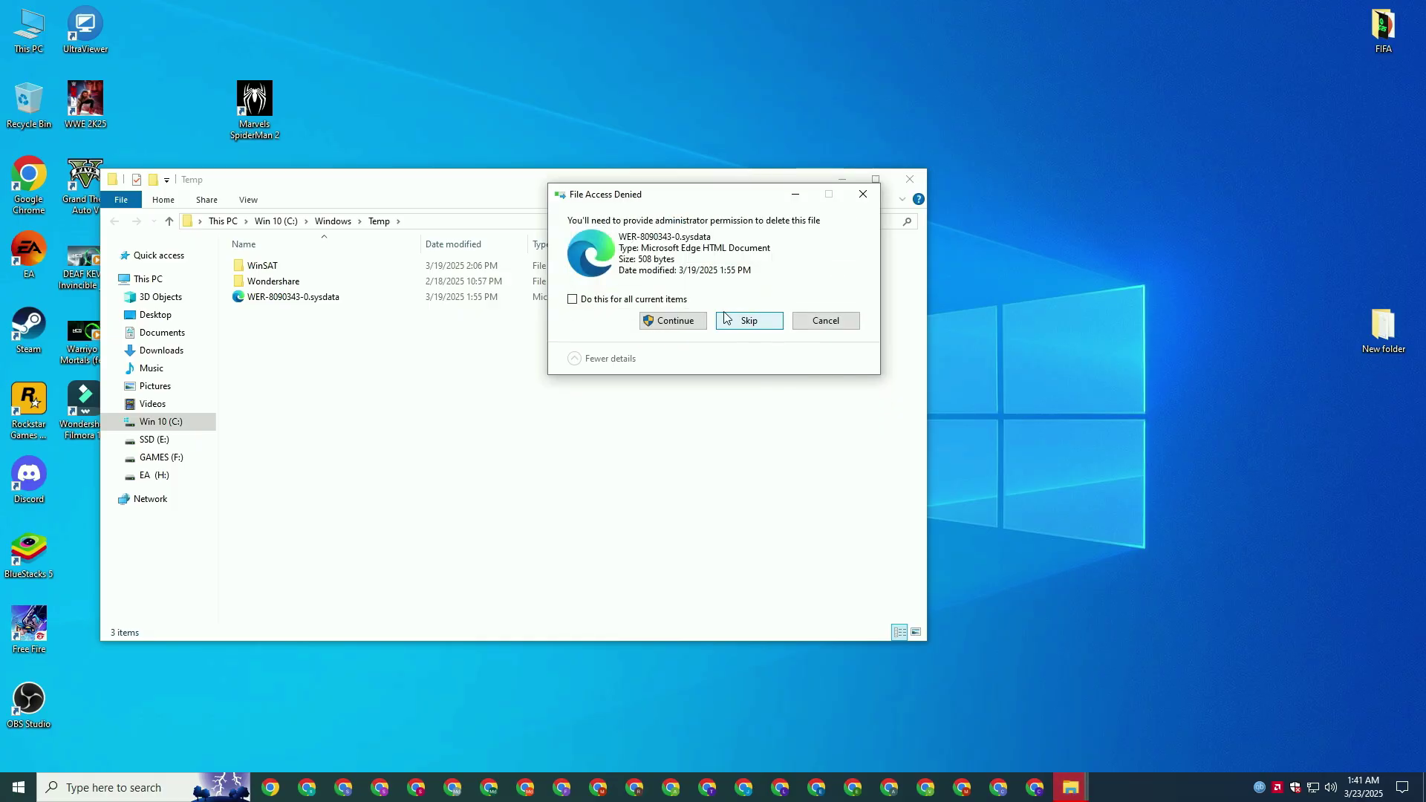
{"action": "left_click", "coordinate": [674, 321]}
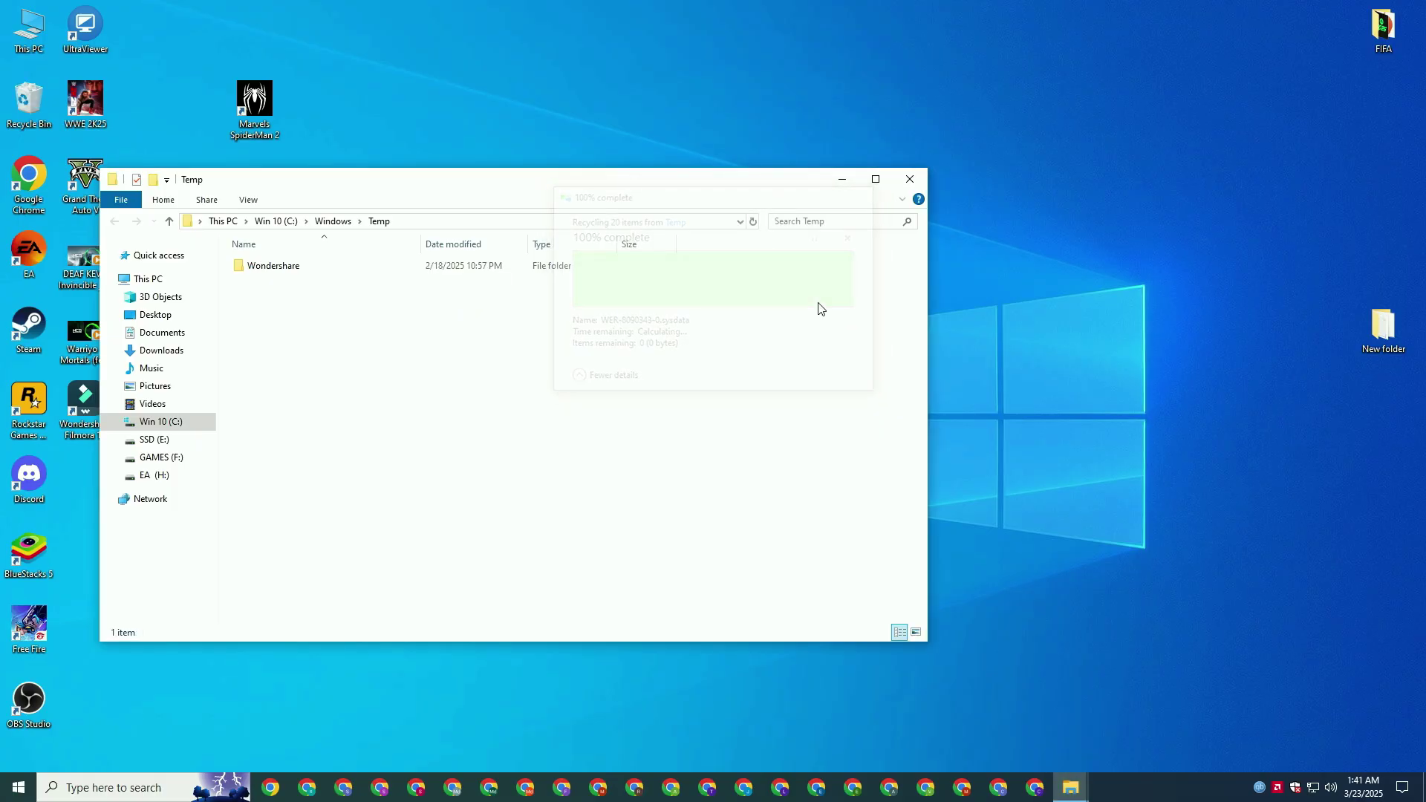
{"action": "left_click", "coordinate": [918, 186]}
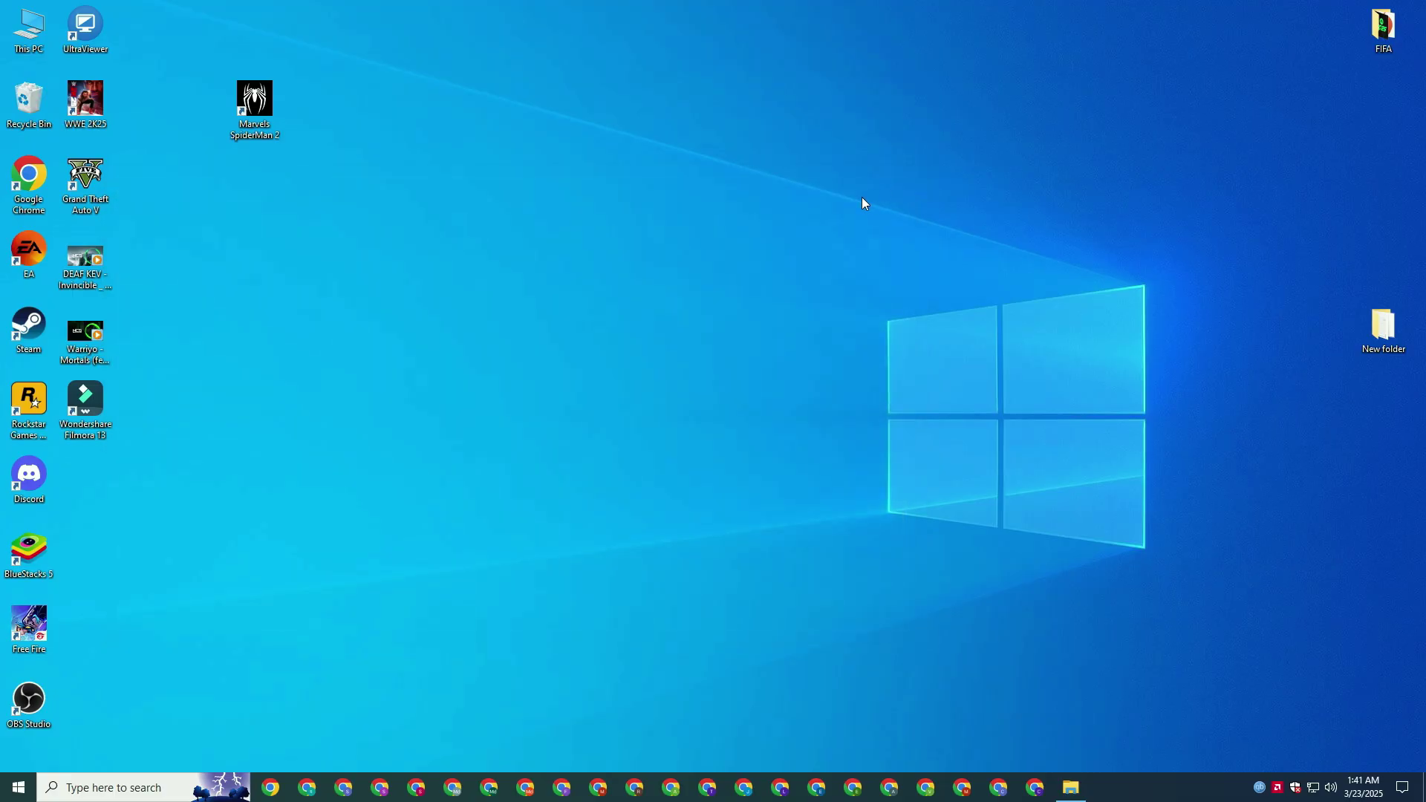
- Find and launch the Windows Run dialog, and use it to open the %temp% folder
{"action": "left_click", "coordinate": [89, 788]}
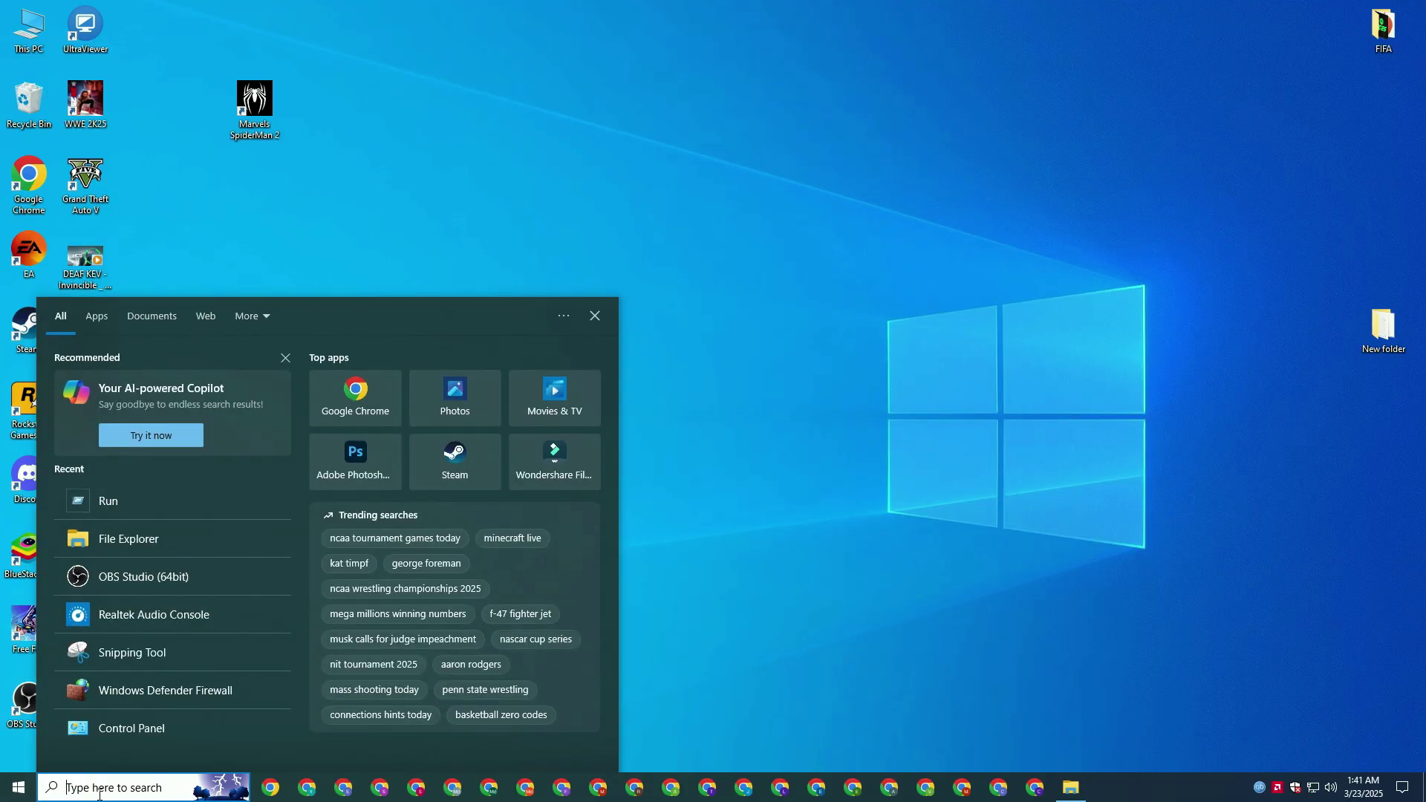
{"action": "type", "text": "run"}
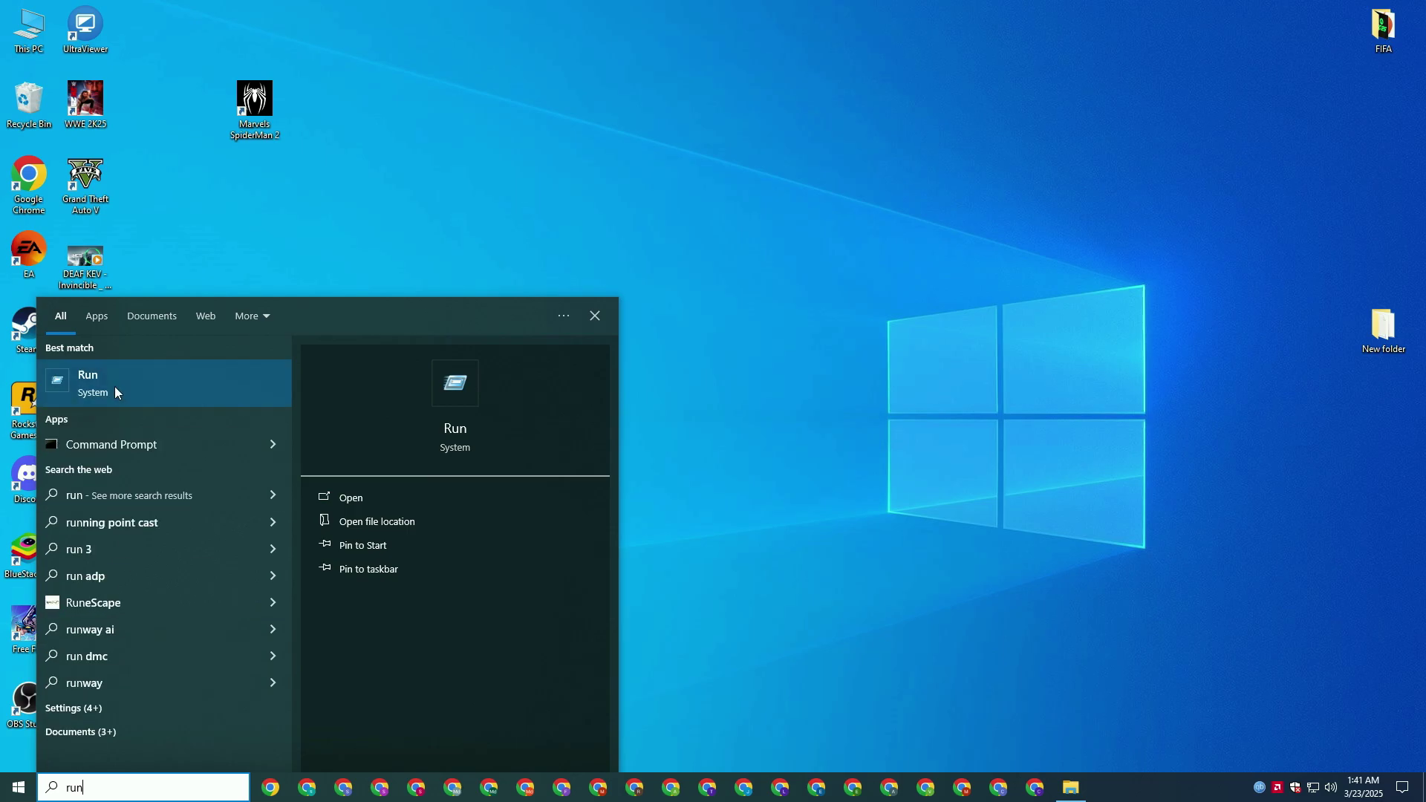
{"action": "left_click", "coordinate": [115, 392]}
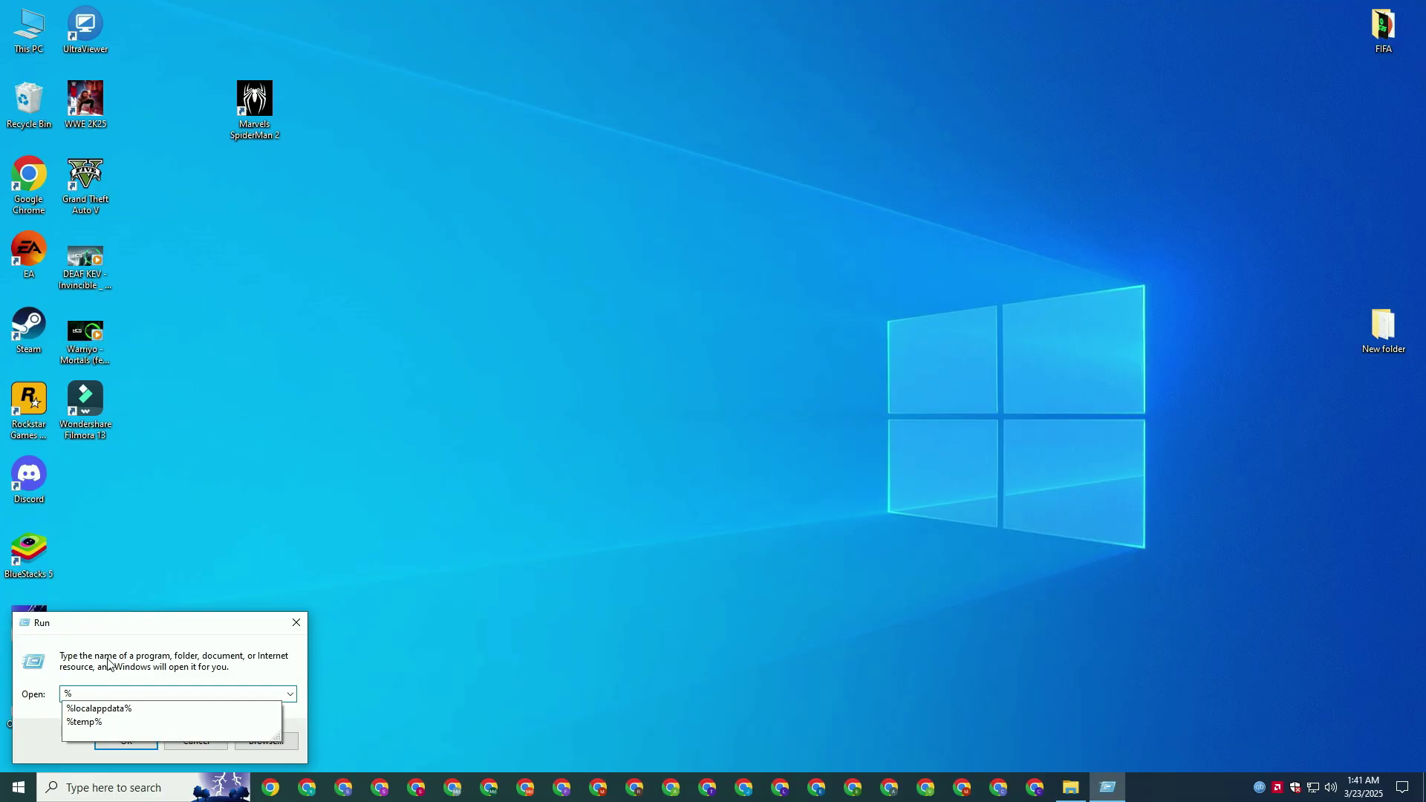
{"action": "type", "text": "%tem"}
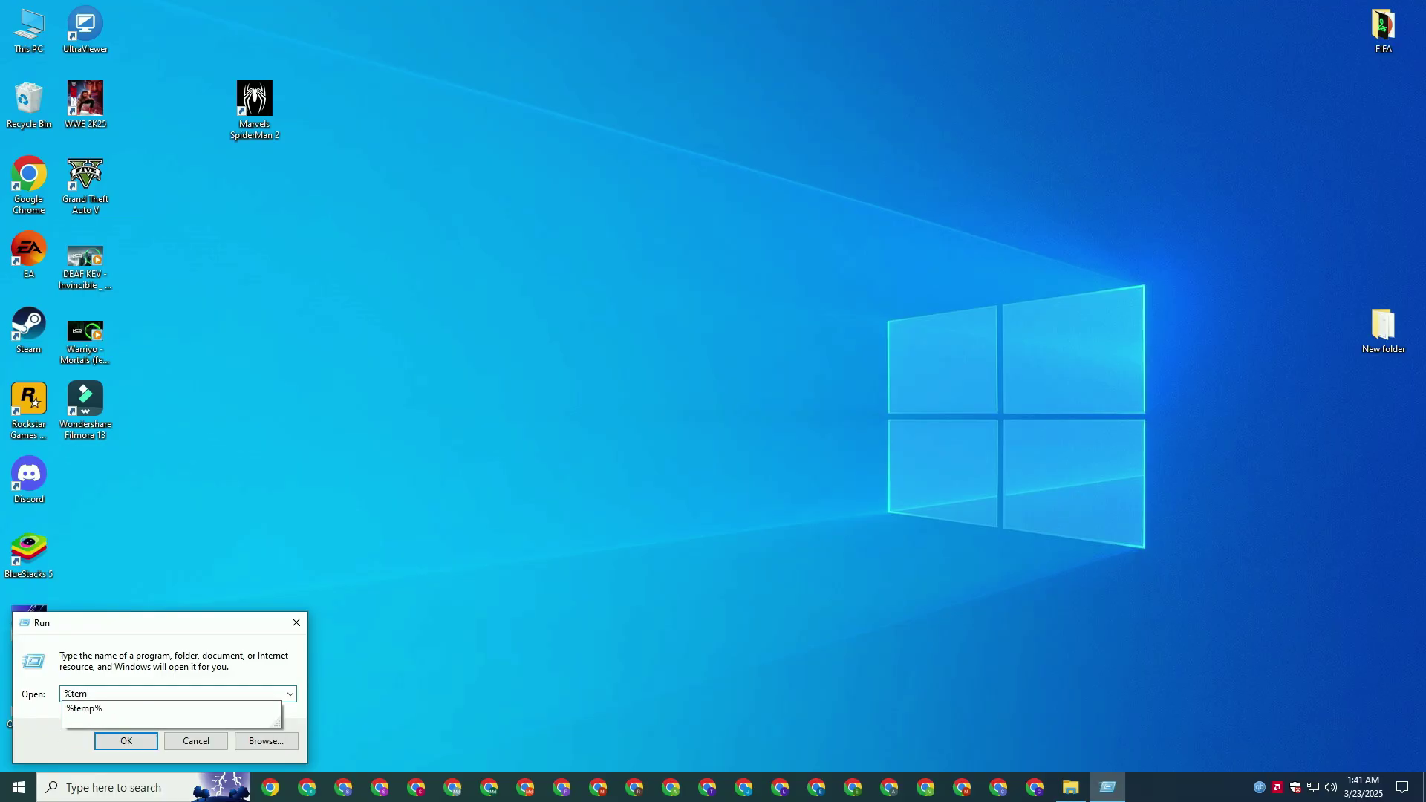
{"action": "left_click", "coordinate": [108, 664]}
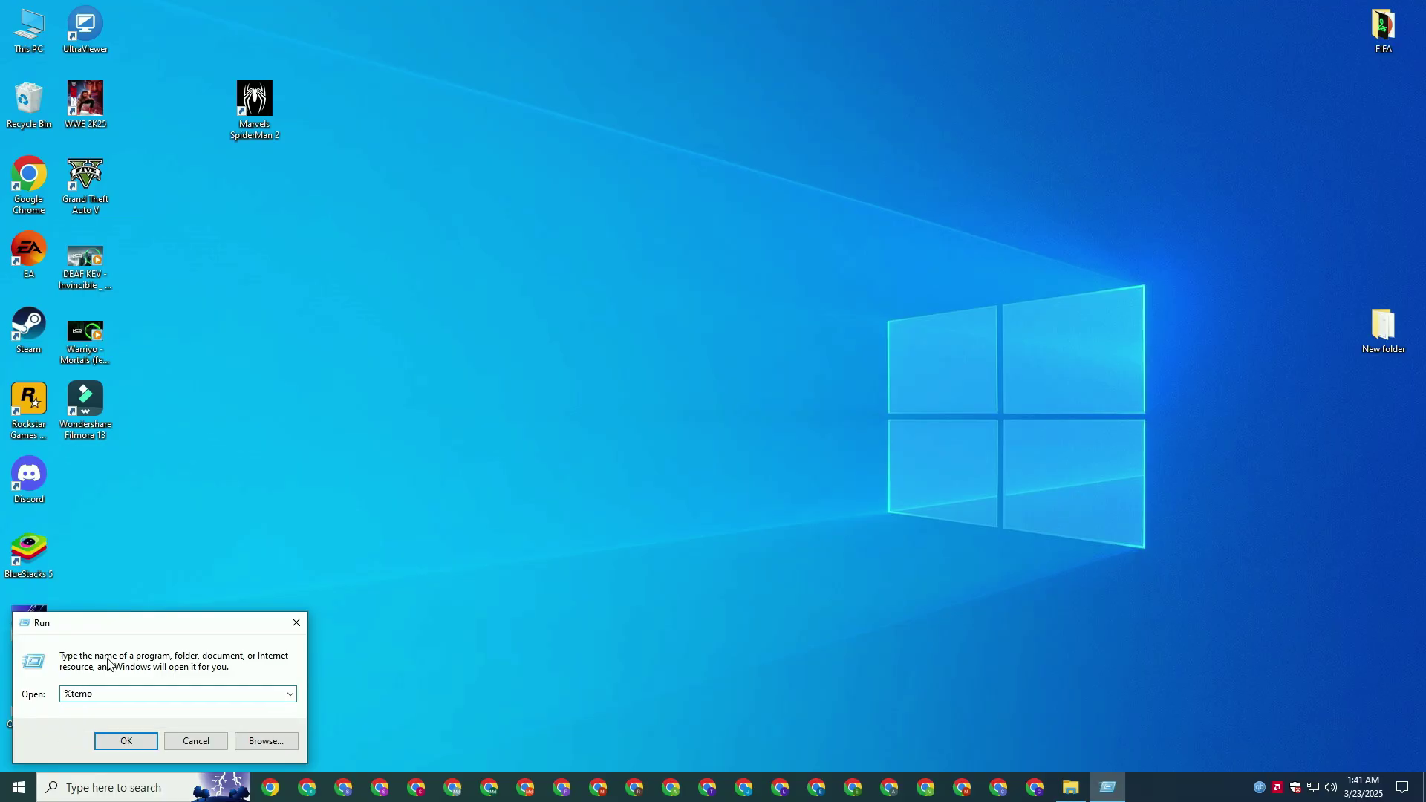
{"action": "type", "text": "emp"}
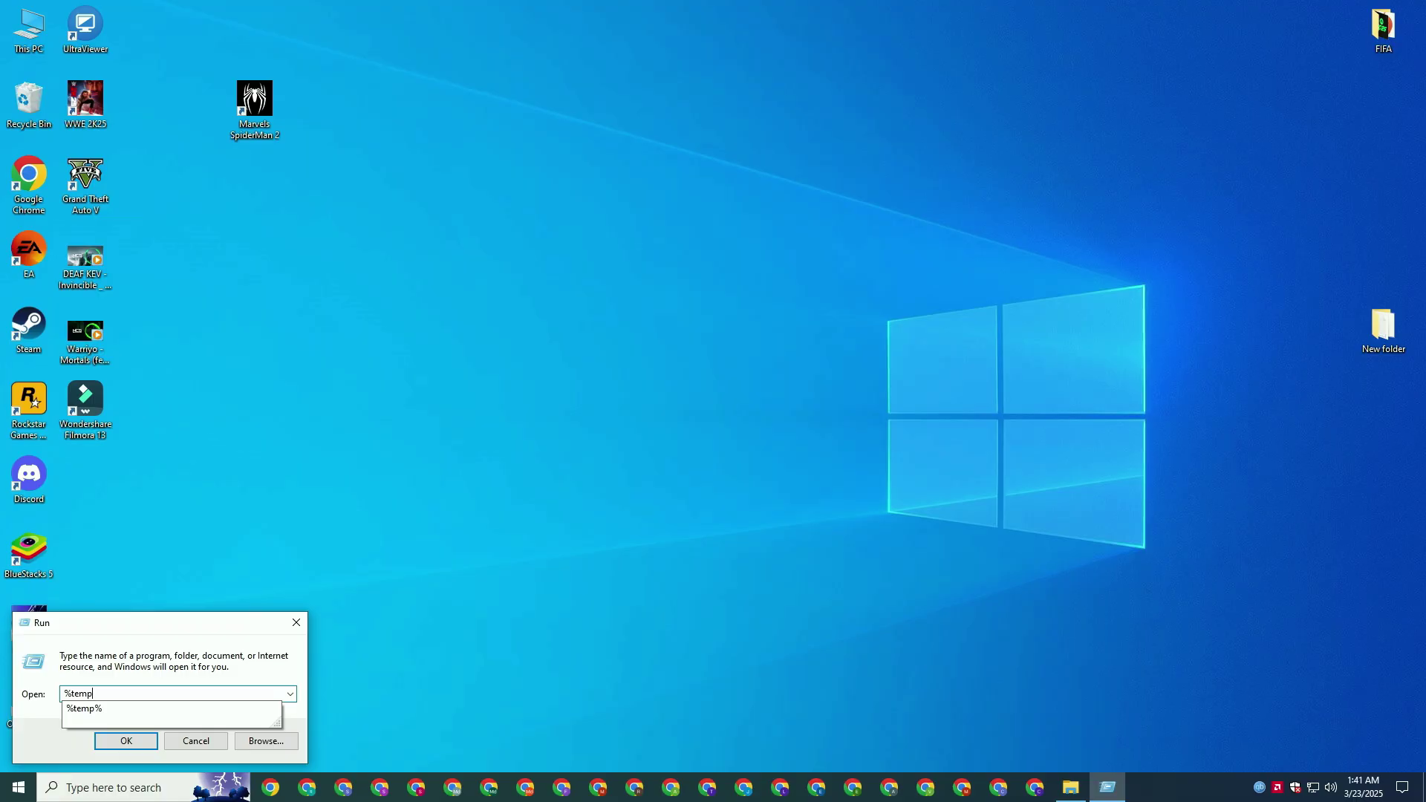
{"action": "left_click", "coordinate": [108, 664]}
{"action": "left_click", "coordinate": [124, 737]}
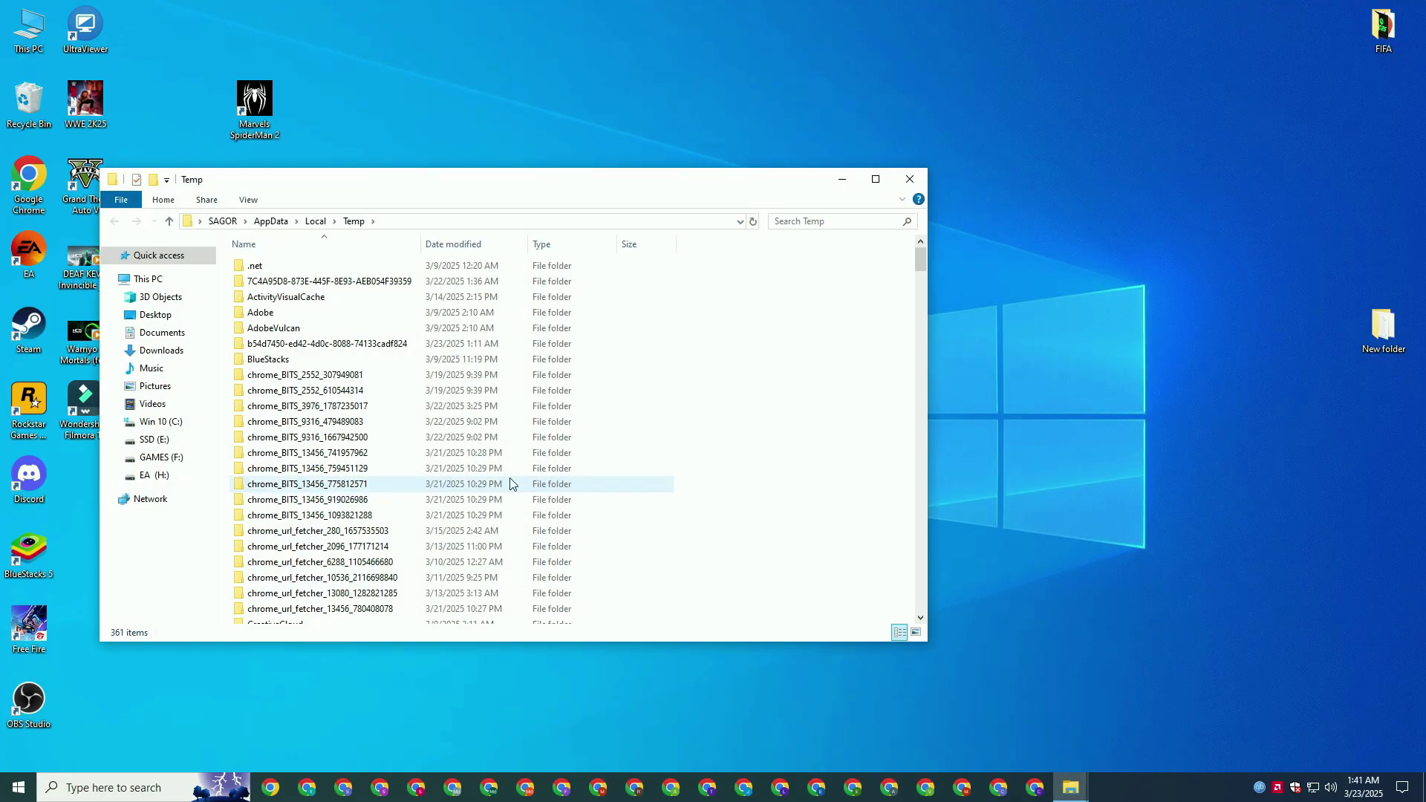
- Delete everything in the user's Temp folder with administrator permission, skipping the Wondershare folder and the .TMP files in use, and close the folder
{"action": "scroll", "coordinate": [297, 368], "scroll_direction": "down", "scroll_amount": 7}
{"action": "scroll", "coordinate": [283, 327], "scroll_direction": "up", "scroll_amount": 7}
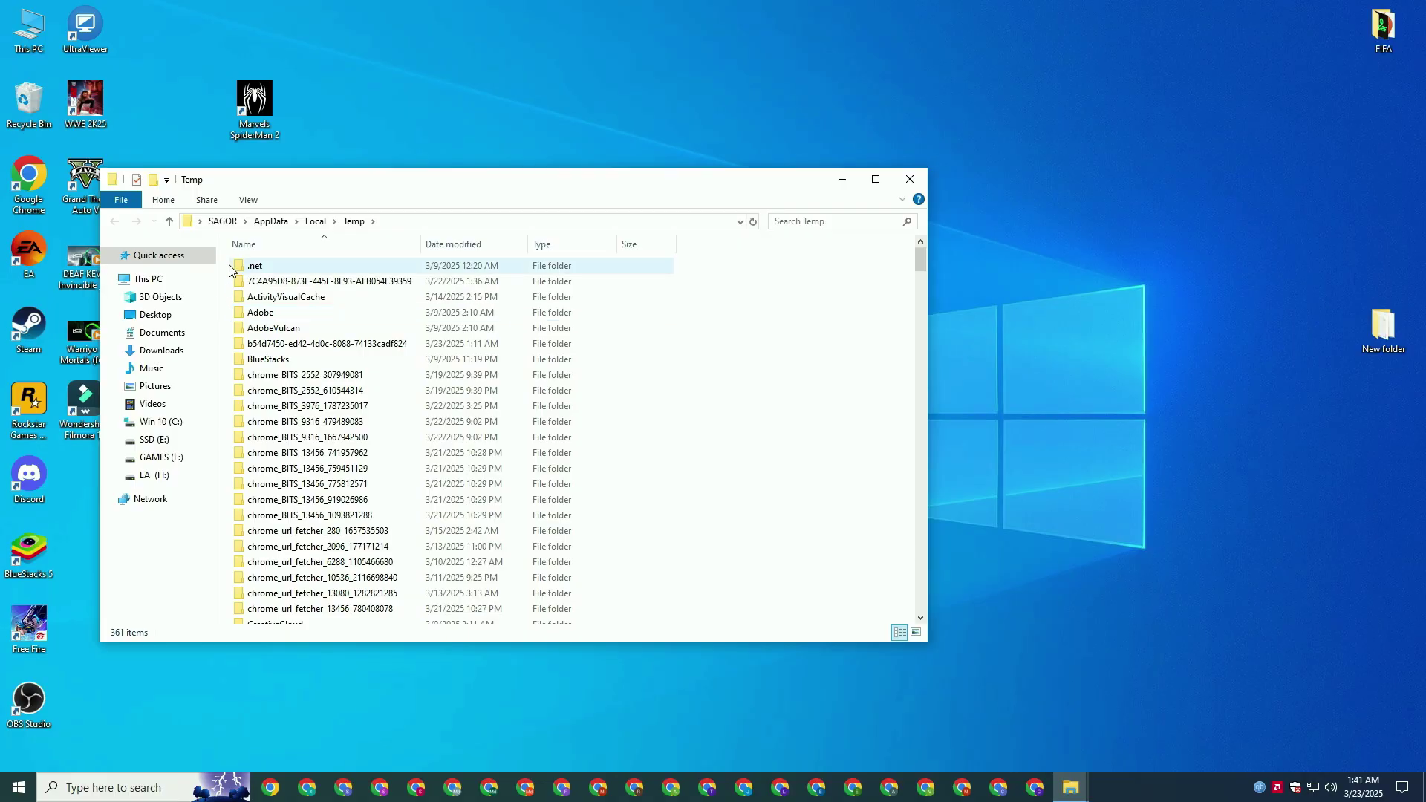
{"action": "left_click_drag", "start_coordinate": [225, 261], "coordinate": [614, 652]}
{"action": "right_click", "coordinate": [349, 520]}
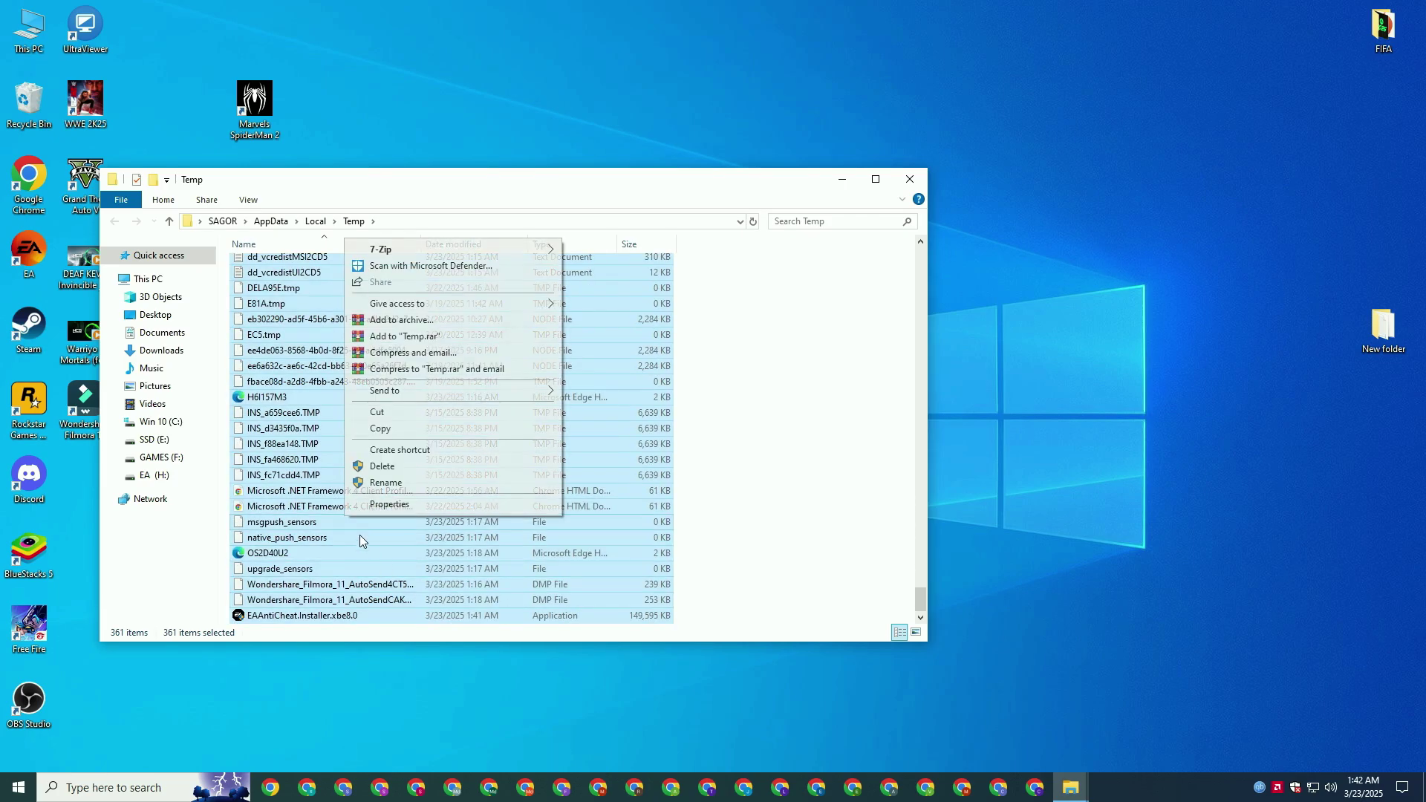
{"action": "left_click", "coordinate": [390, 466]}
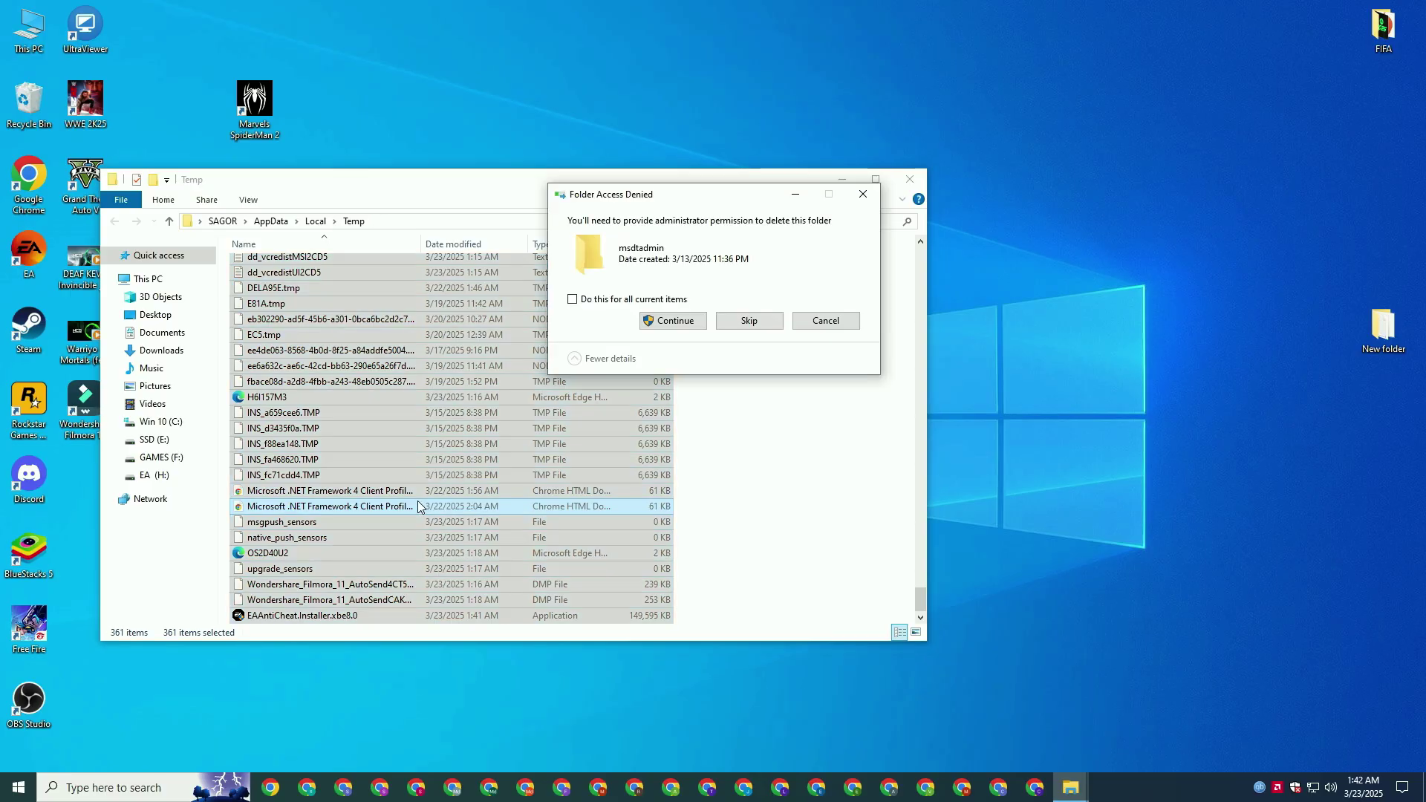
{"action": "left_click", "coordinate": [676, 322]}
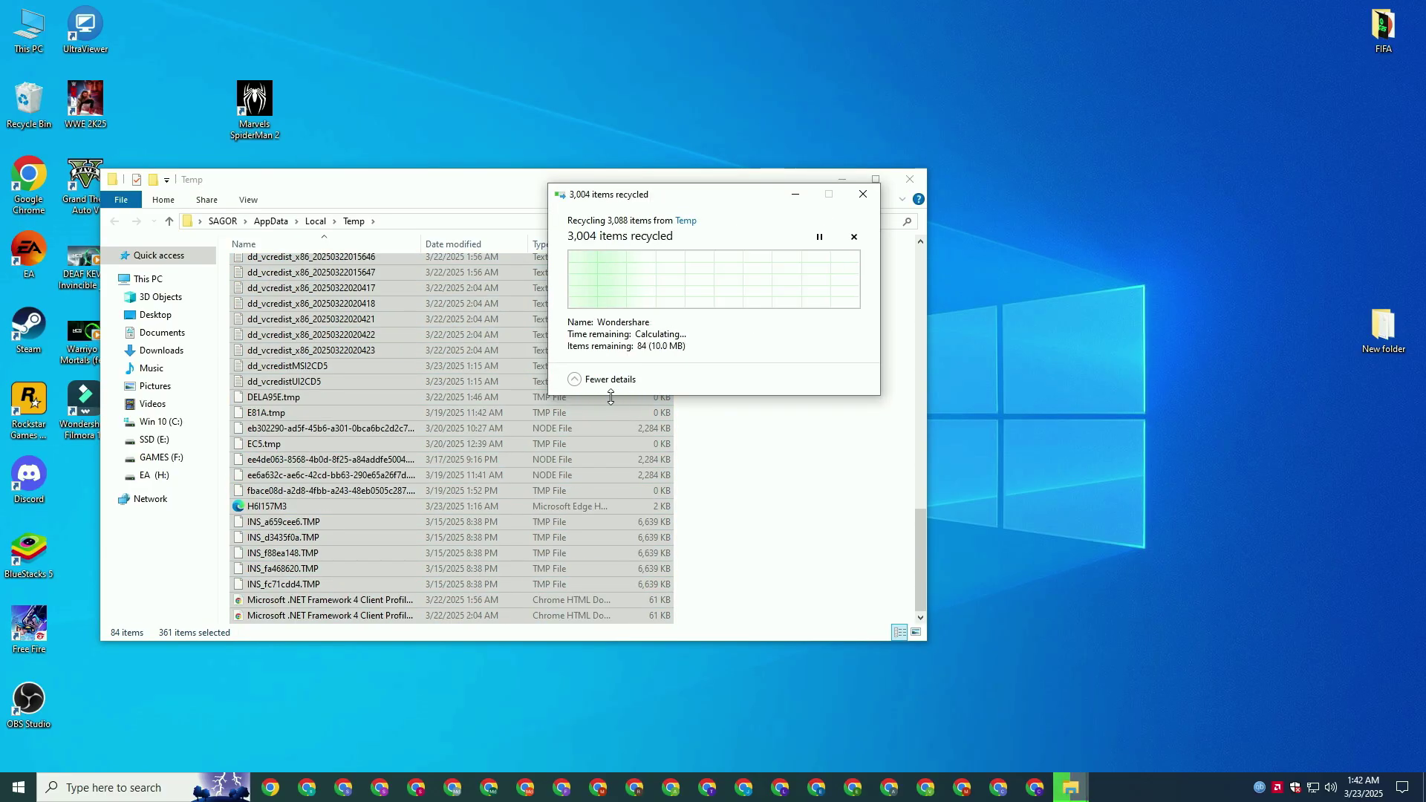
{"action": "left_click", "coordinate": [752, 352]}
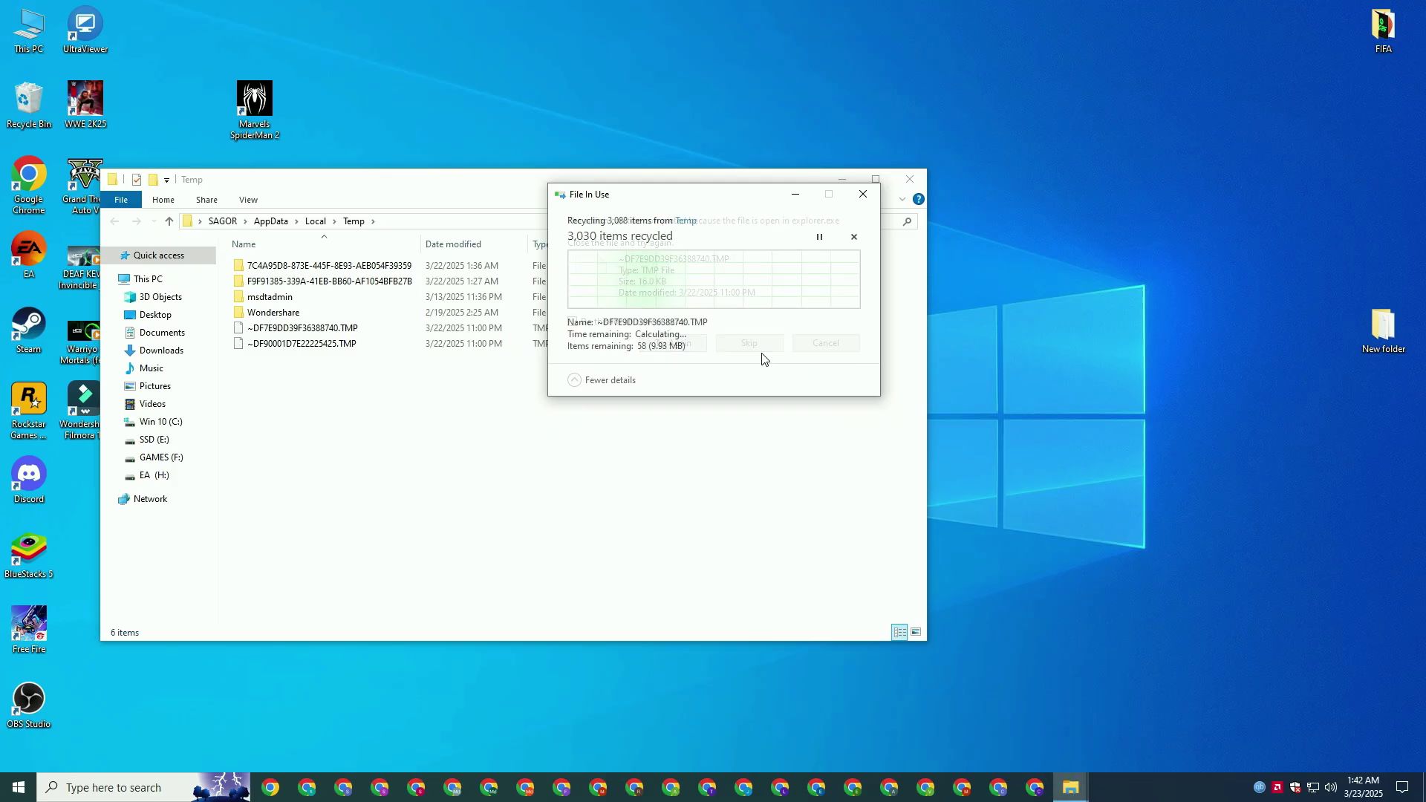
{"action": "left_click", "coordinate": [752, 352]}
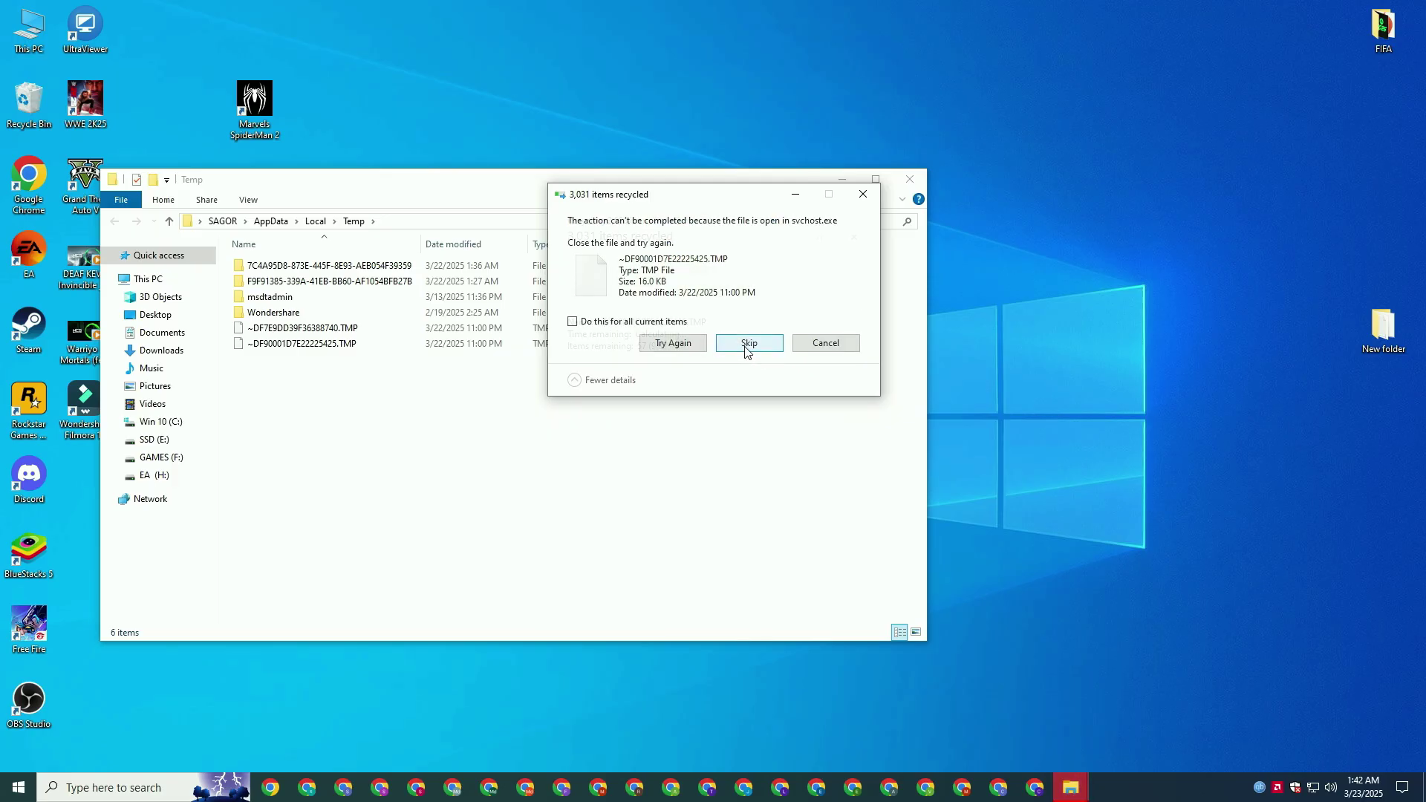
{"action": "left_click", "coordinate": [747, 345]}
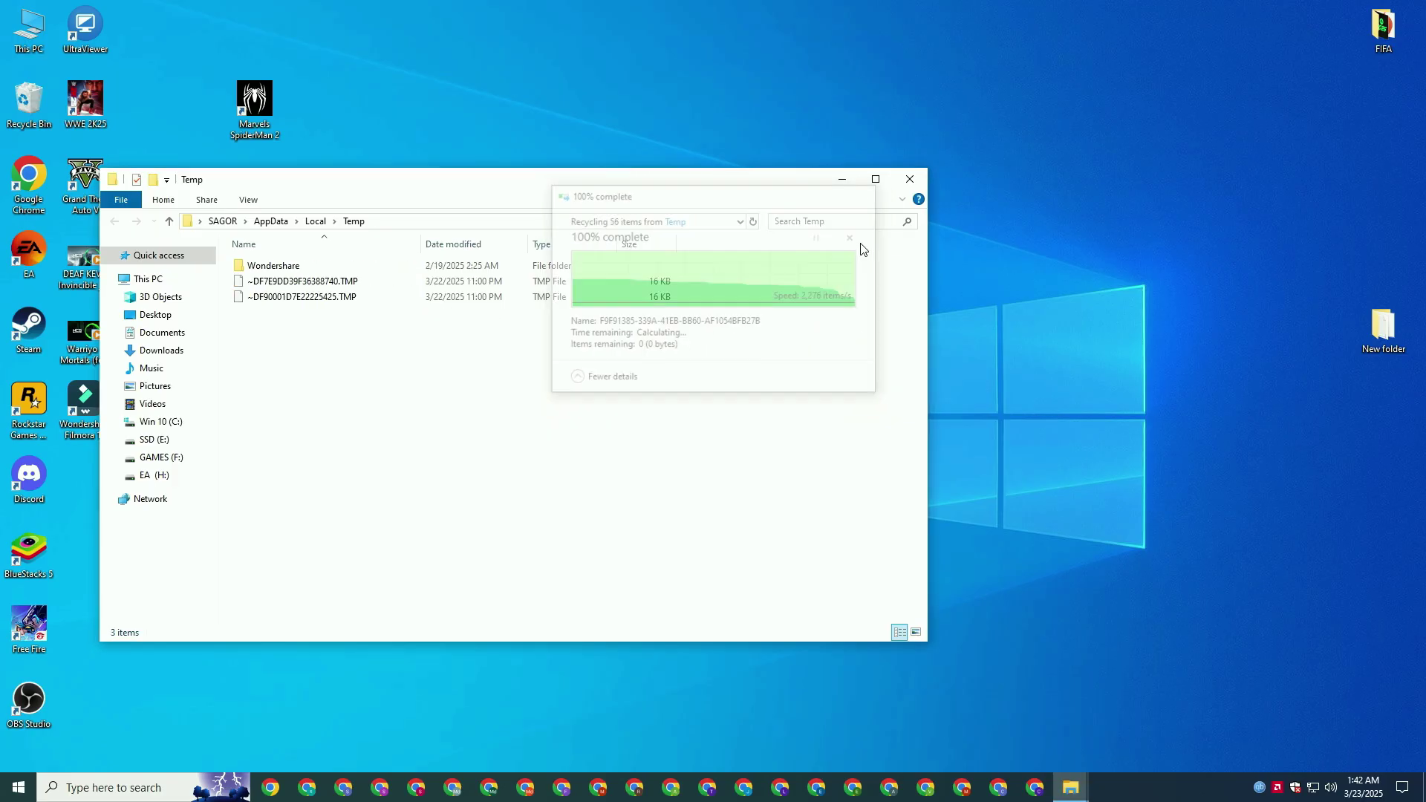
{"action": "left_click", "coordinate": [909, 179]}
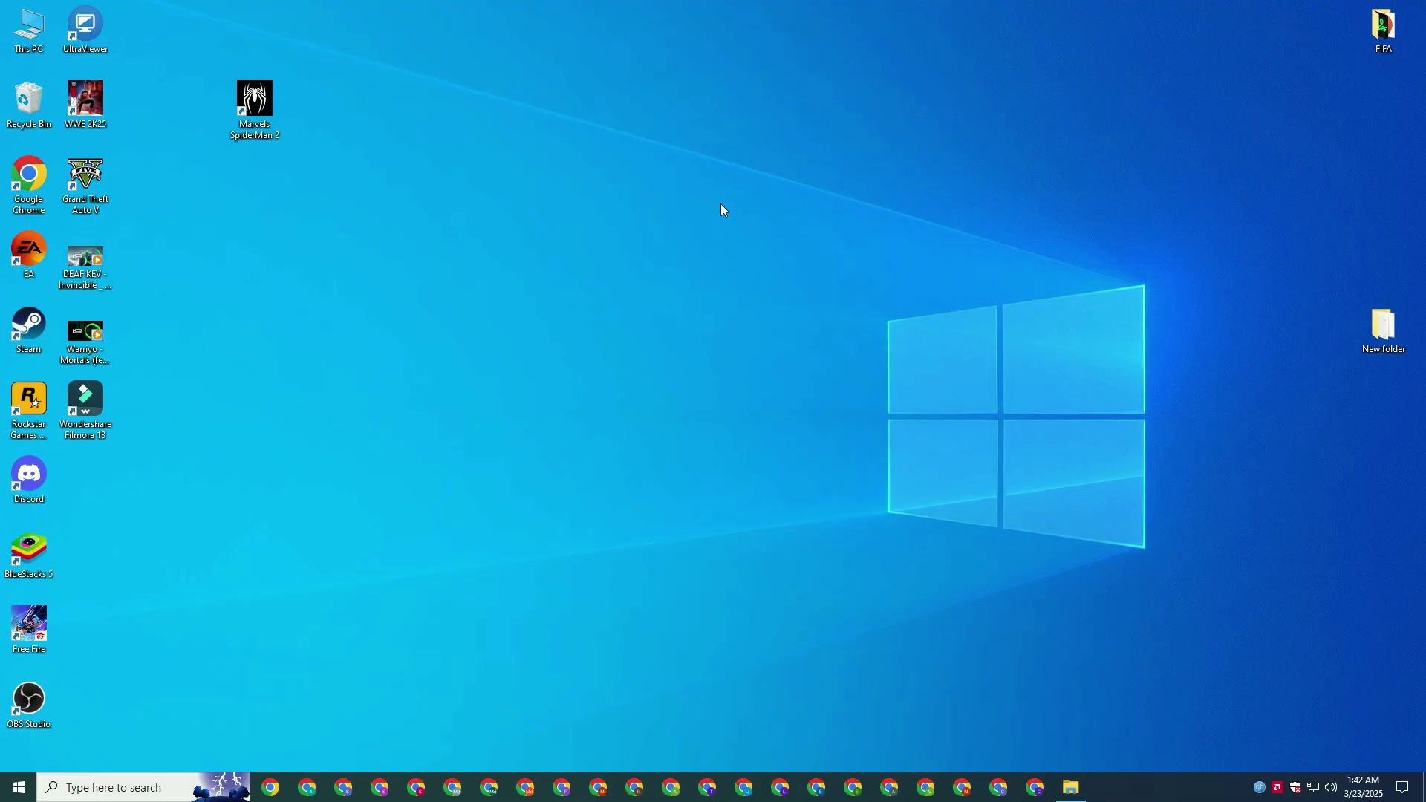
- Open the prefetch folder through the Windows Run dialog and grant permanent access to it
{"action": "left_click", "coordinate": [171, 786]}
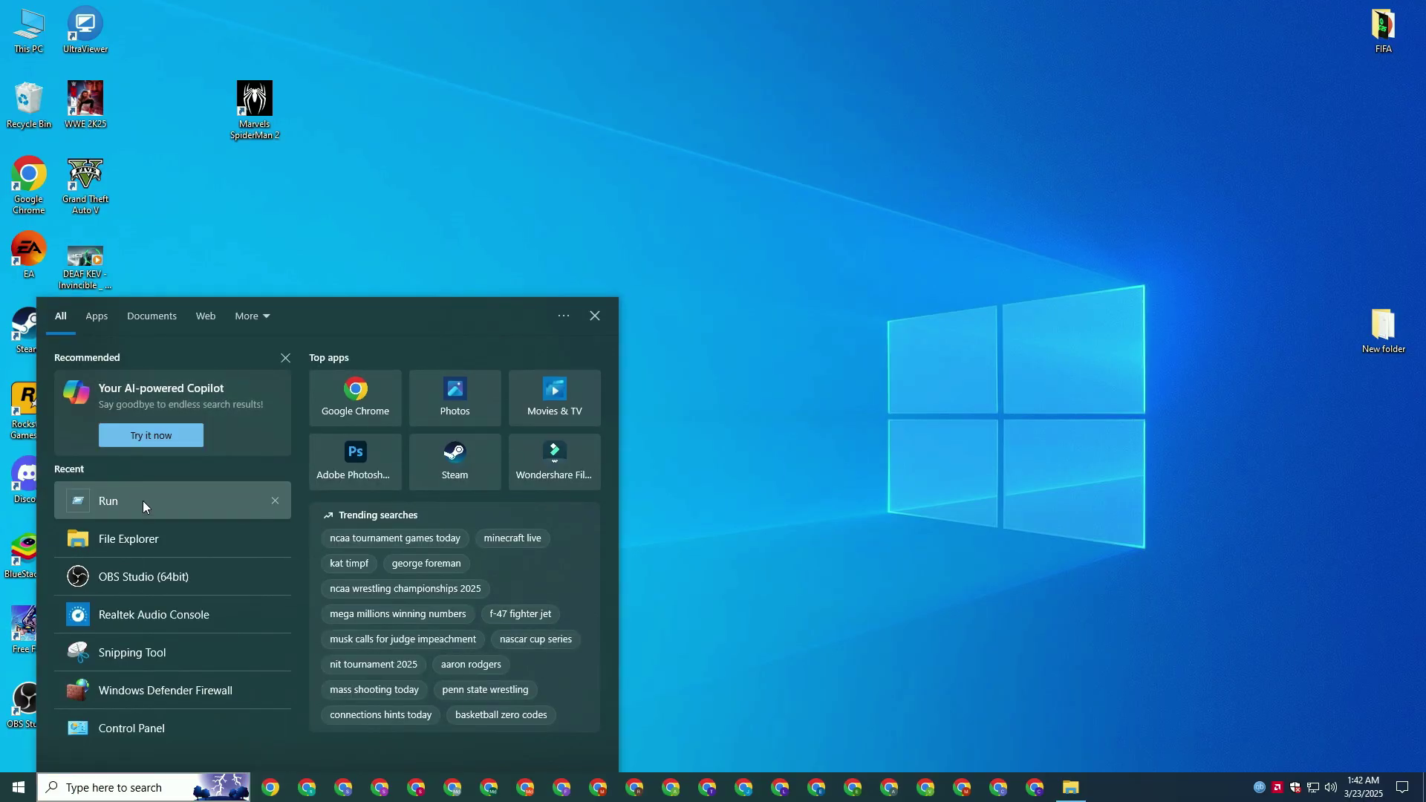
{"action": "left_click", "coordinate": [143, 500]}
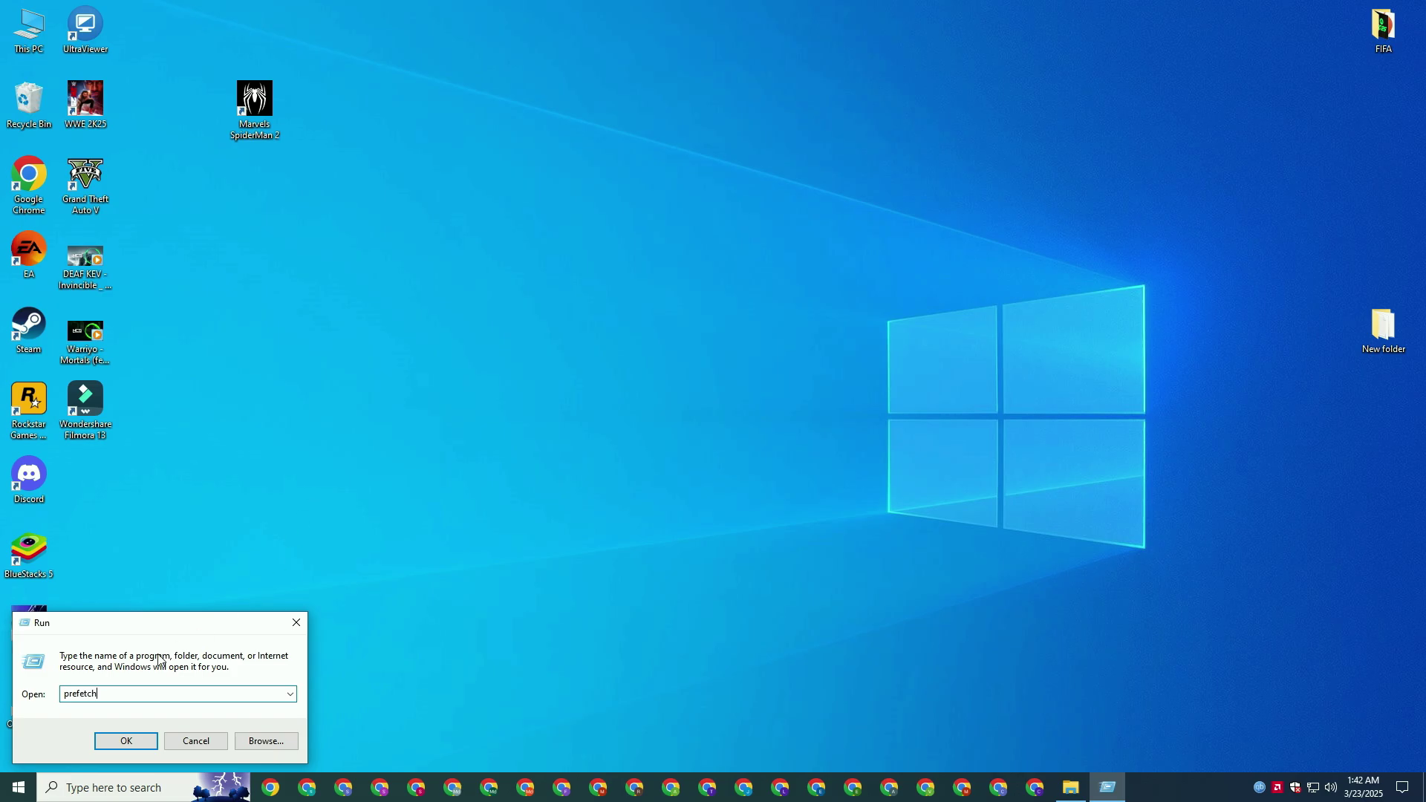
{"action": "left_click", "coordinate": [126, 742]}
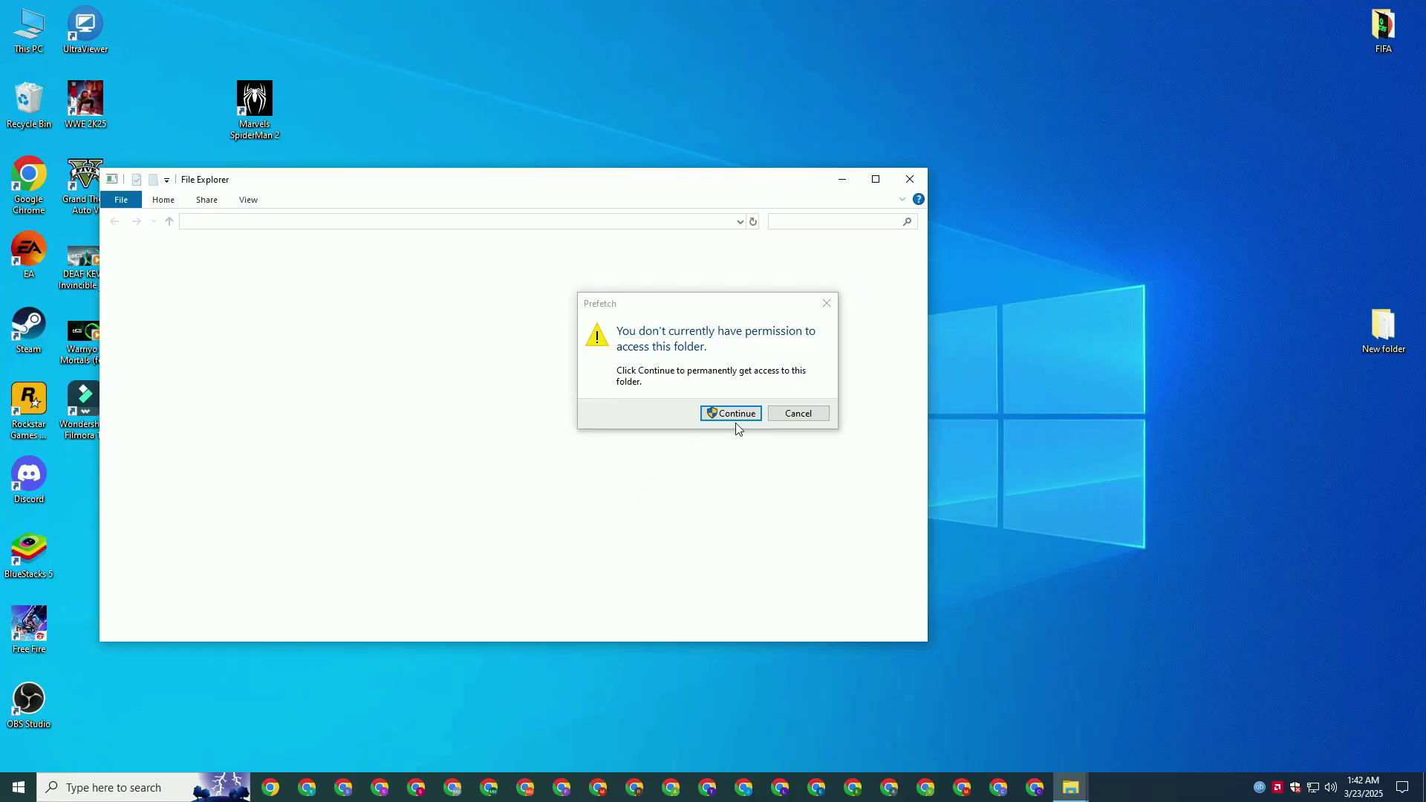
{"action": "left_click", "coordinate": [717, 413]}
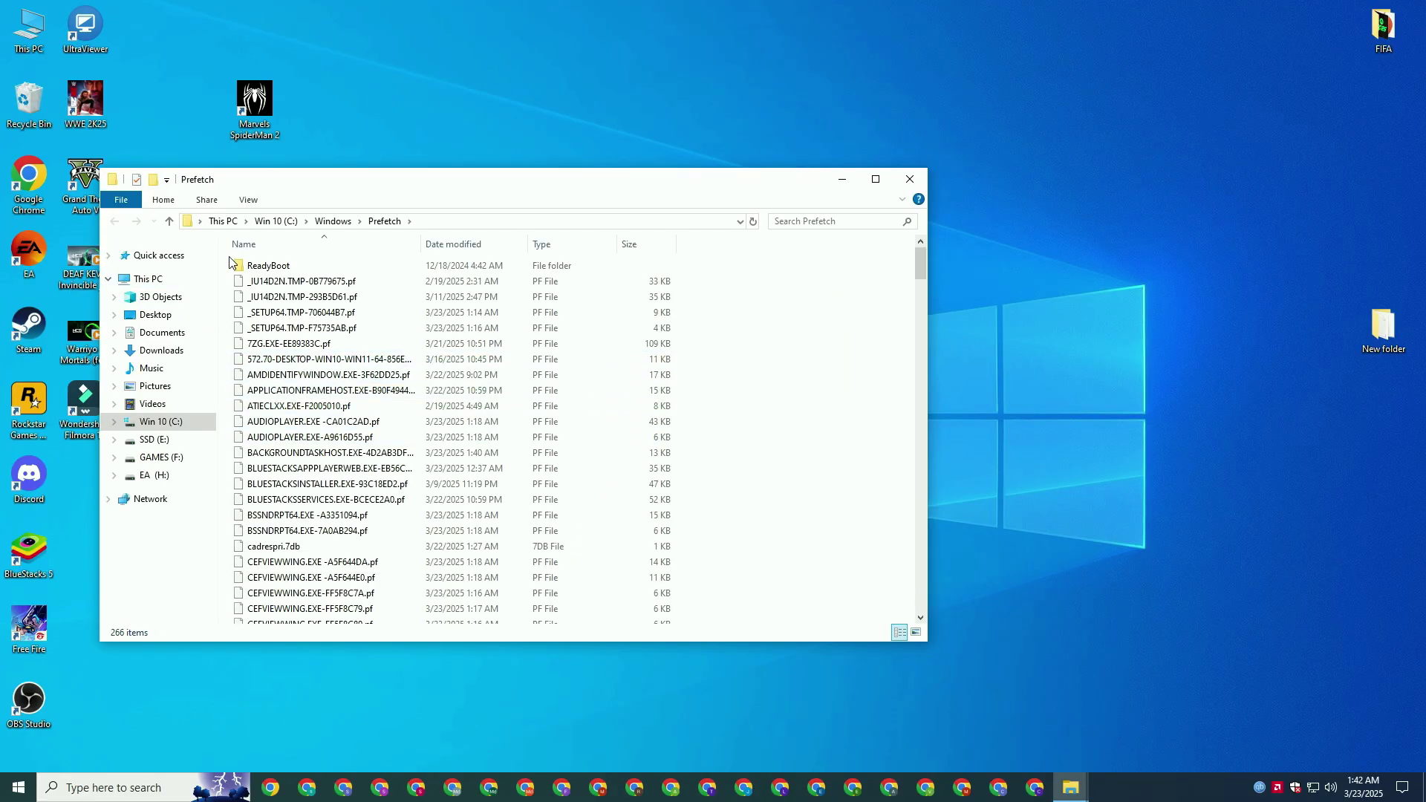
- Delete all files in the Windows Prefetch folder, skipping any that cannot be deleted, and close the folder
{"action": "scroll", "coordinate": [230, 264], "scroll_direction": "down", "scroll_amount": 4}
{"action": "scroll", "coordinate": [229, 267], "scroll_direction": "up", "scroll_amount": 4}
{"action": "left_click_drag", "start_coordinate": [226, 274], "coordinate": [495, 670]}
{"action": "right_click", "coordinate": [381, 420]}
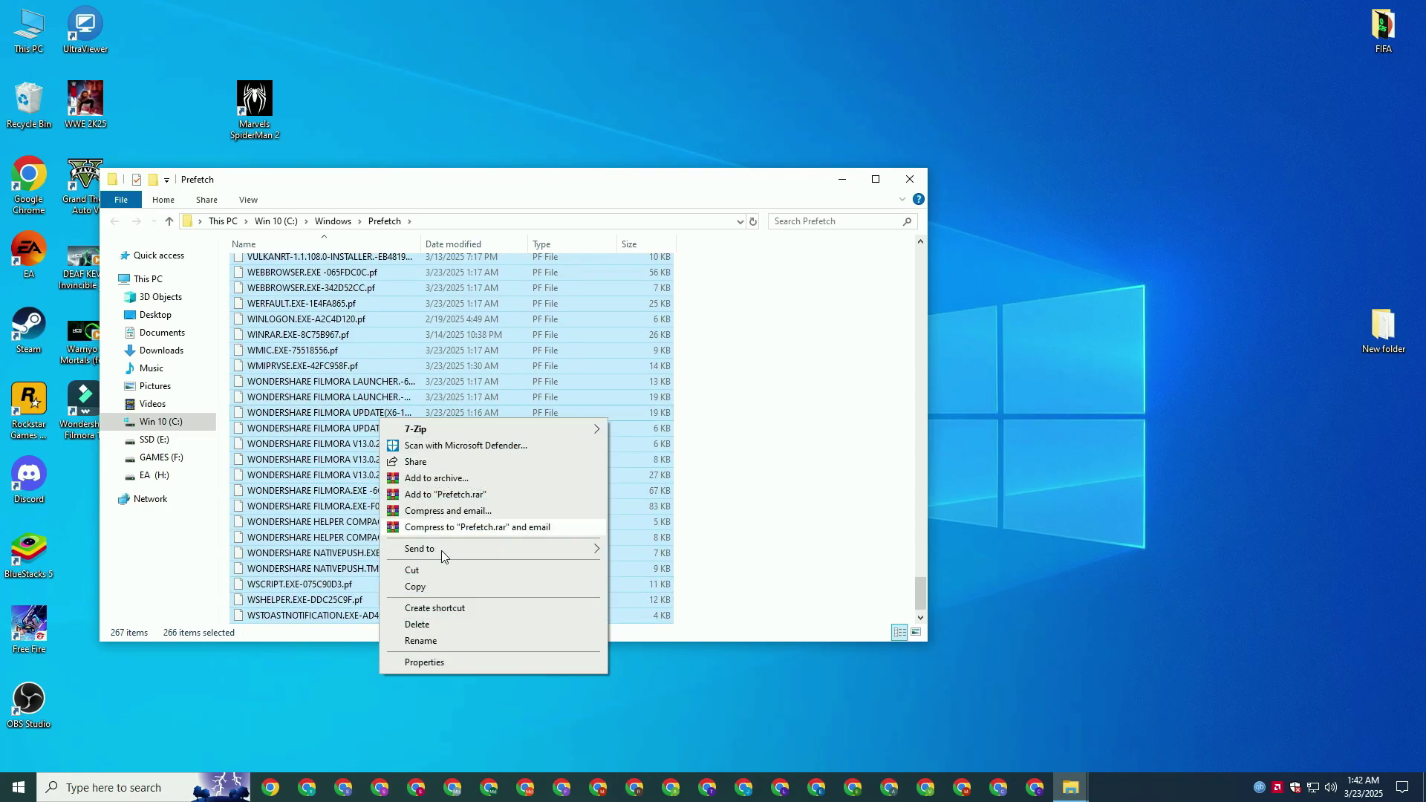
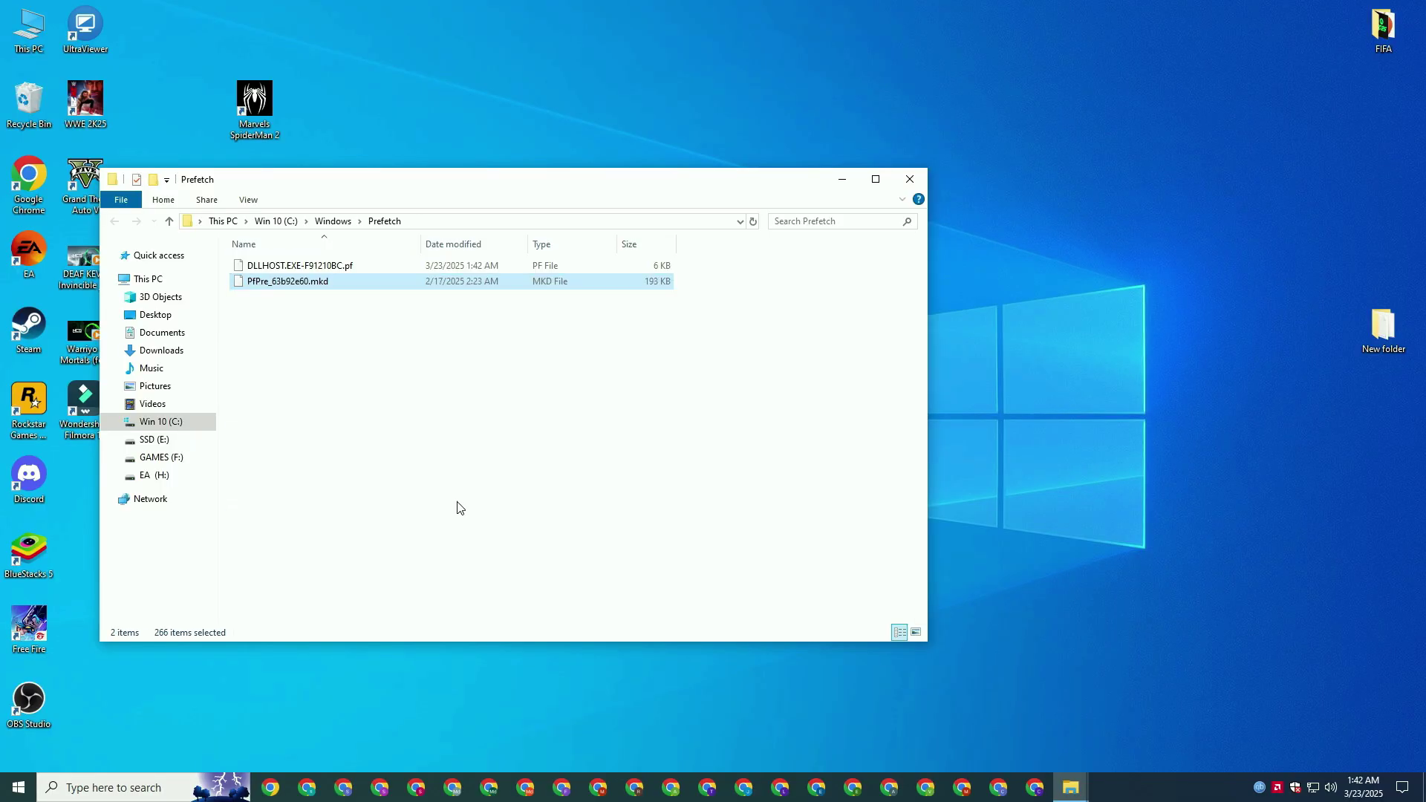
{"action": "left_click", "coordinate": [743, 346]}
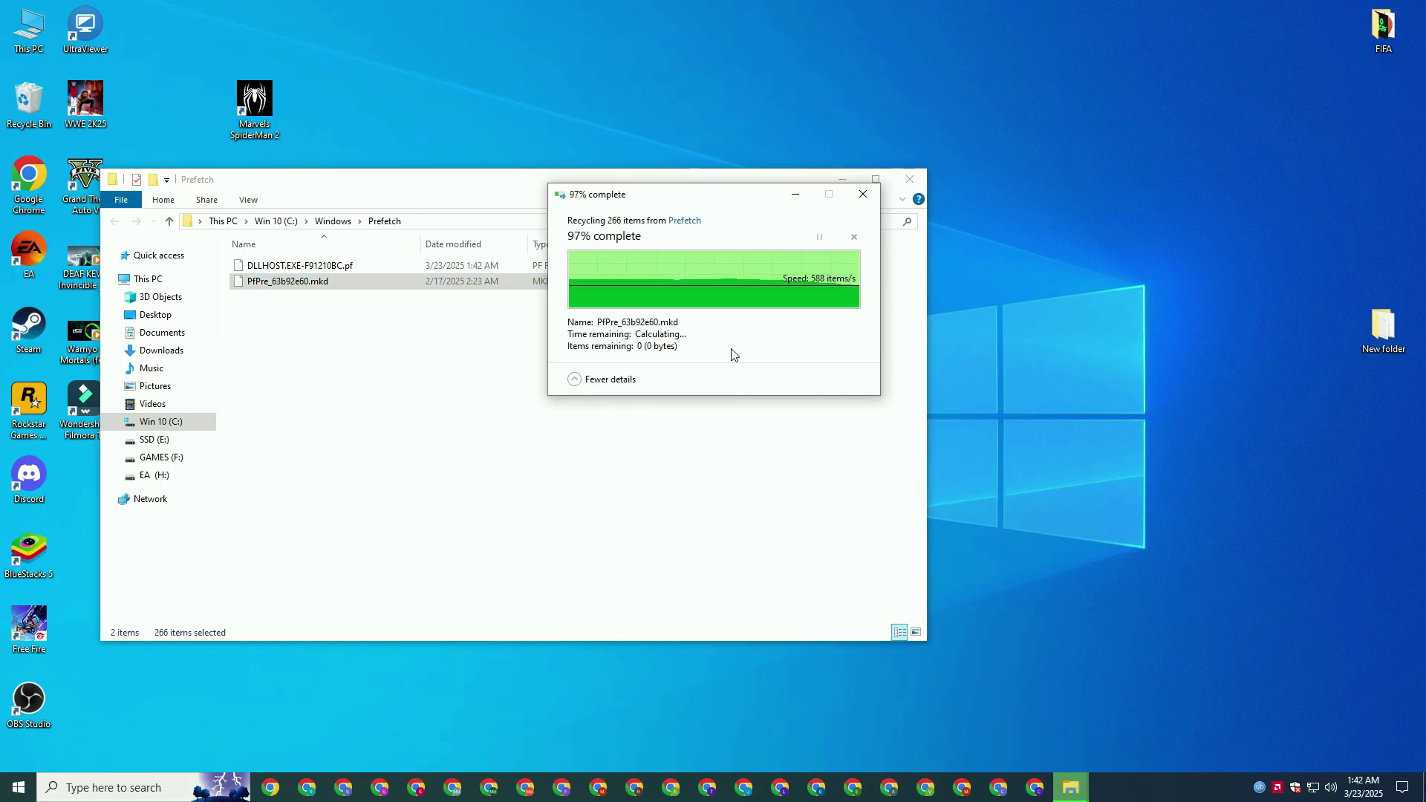
{"action": "left_click", "coordinate": [905, 187]}
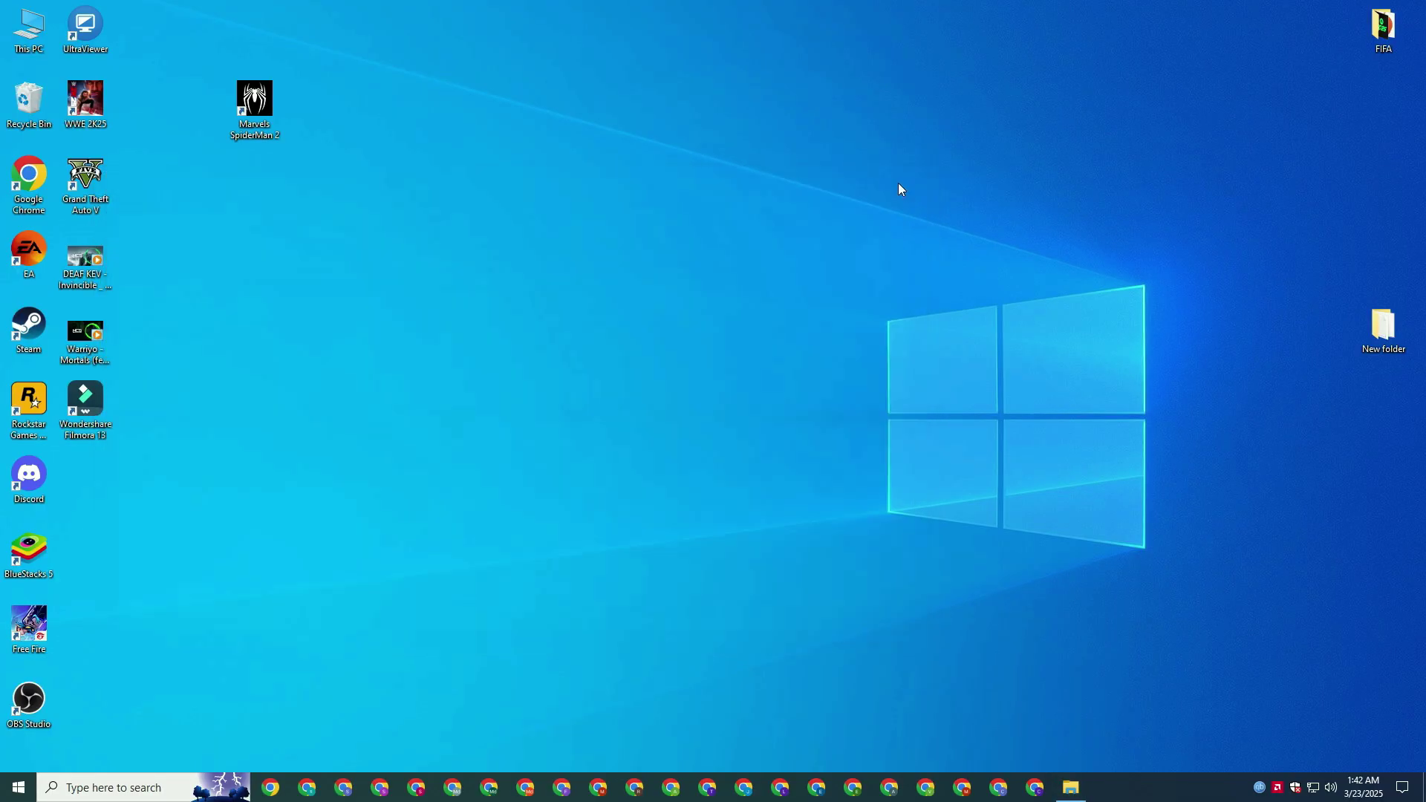
- Open the recent folder through the Windows Run dialog
{"action": "left_click", "coordinate": [171, 786]}
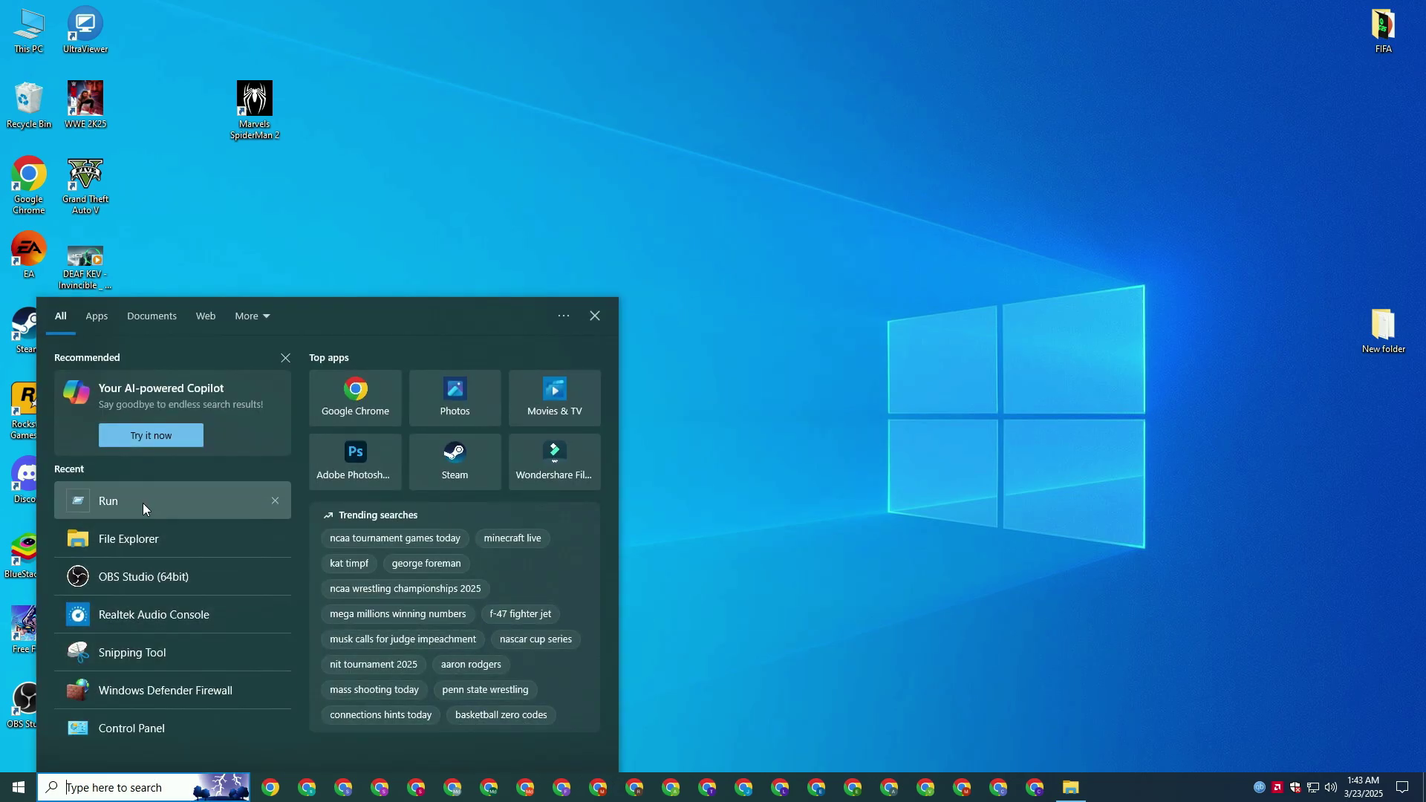
{"action": "left_click", "coordinate": [143, 502]}
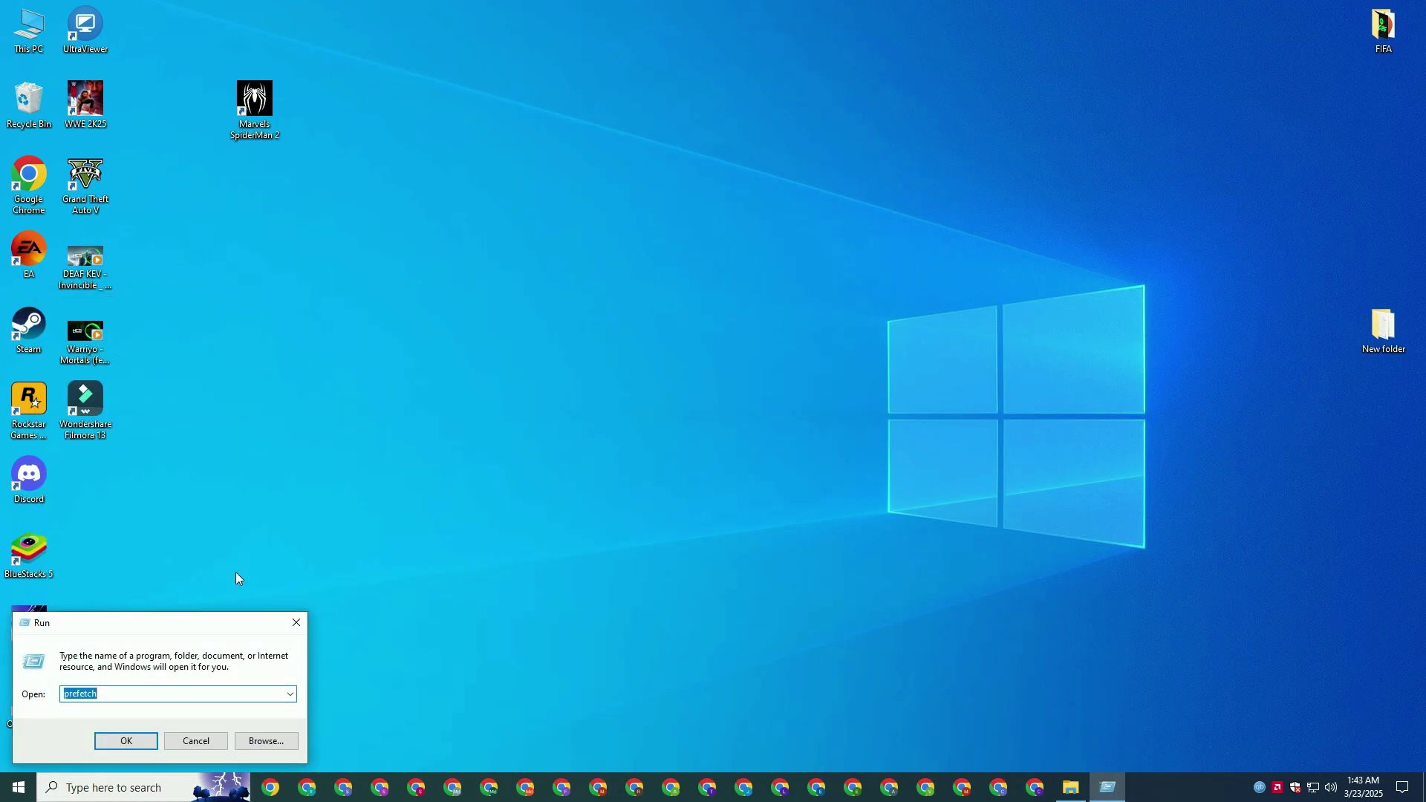
{"action": "type", "text": "re"}
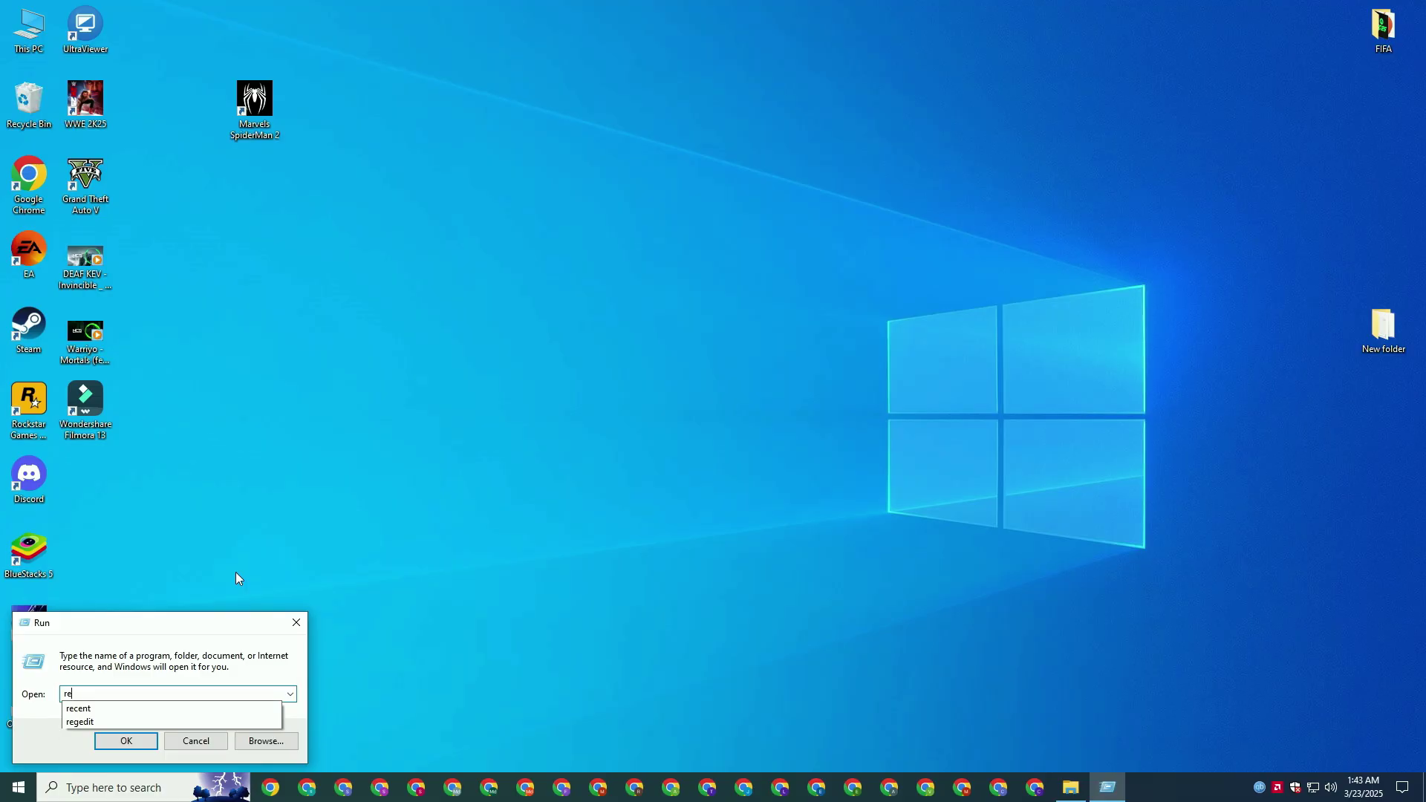
{"action": "type", "text": "cent"}
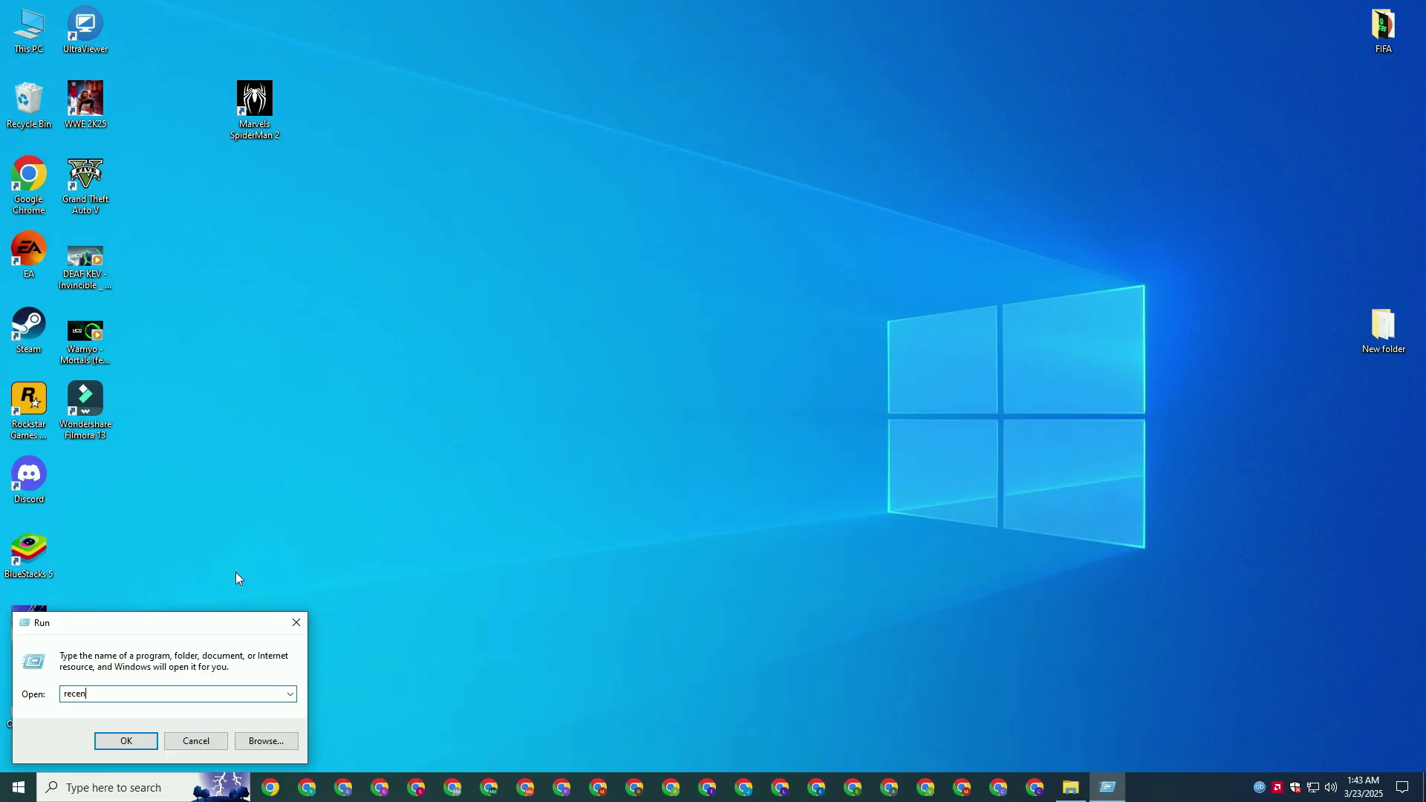
{"action": "left_click", "coordinate": [108, 740]}
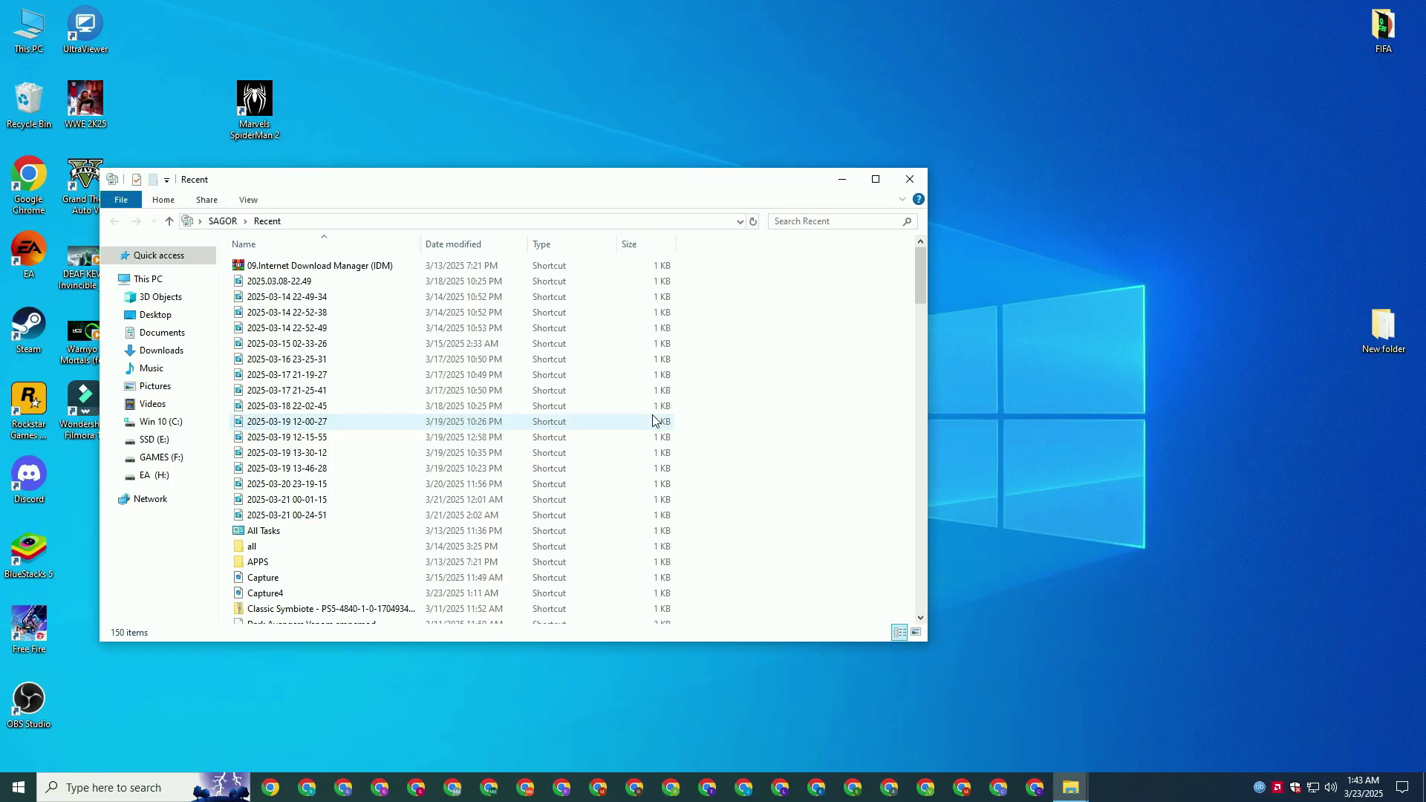
- Delete all shortcuts in the Recent folder, refresh its contents, and close the folder
{"action": "scroll", "coordinate": [432, 416], "scroll_direction": "down", "scroll_amount": 8}
{"action": "scroll", "coordinate": [432, 438], "scroll_direction": "down", "scroll_amount": 3}
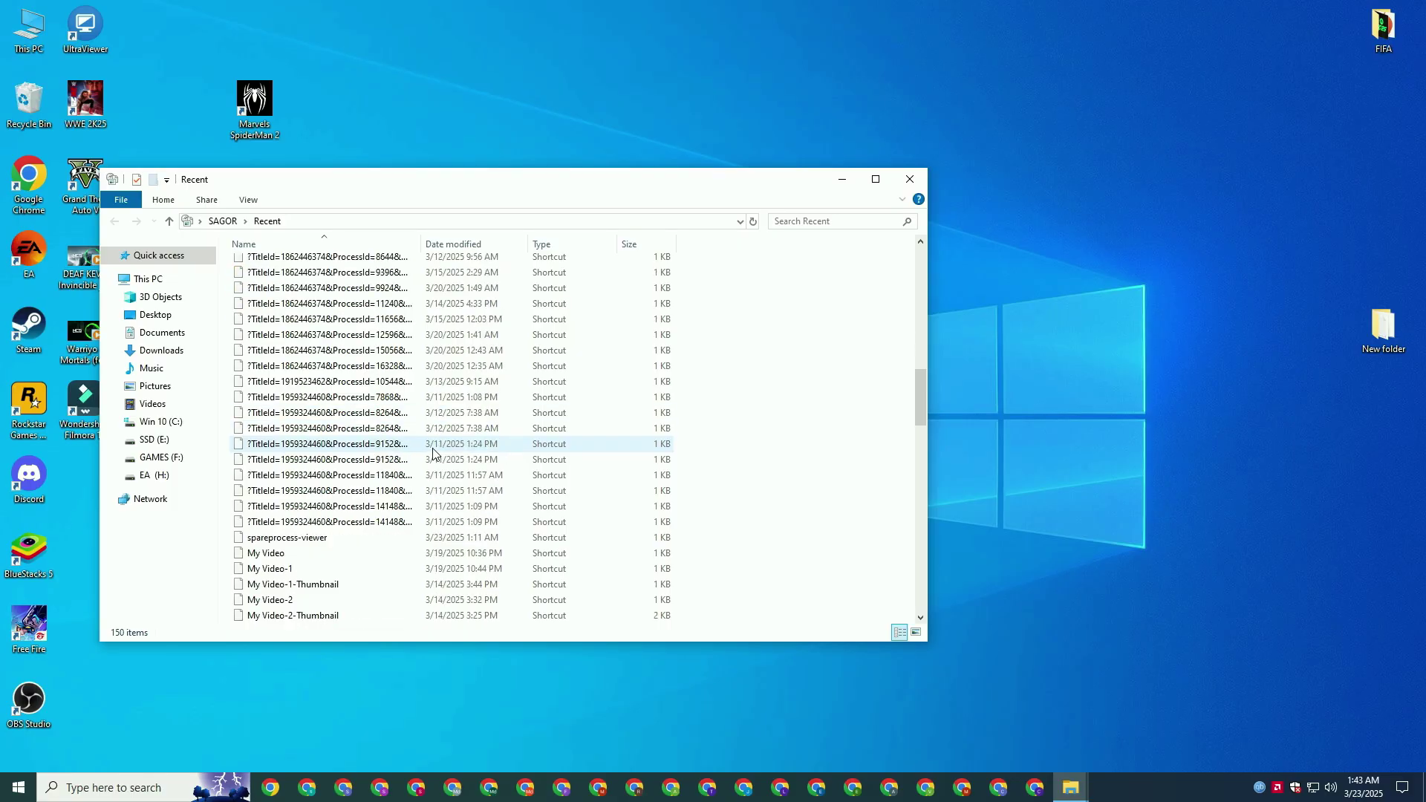
{"action": "scroll", "coordinate": [431, 447], "scroll_direction": "up", "scroll_amount": 15}
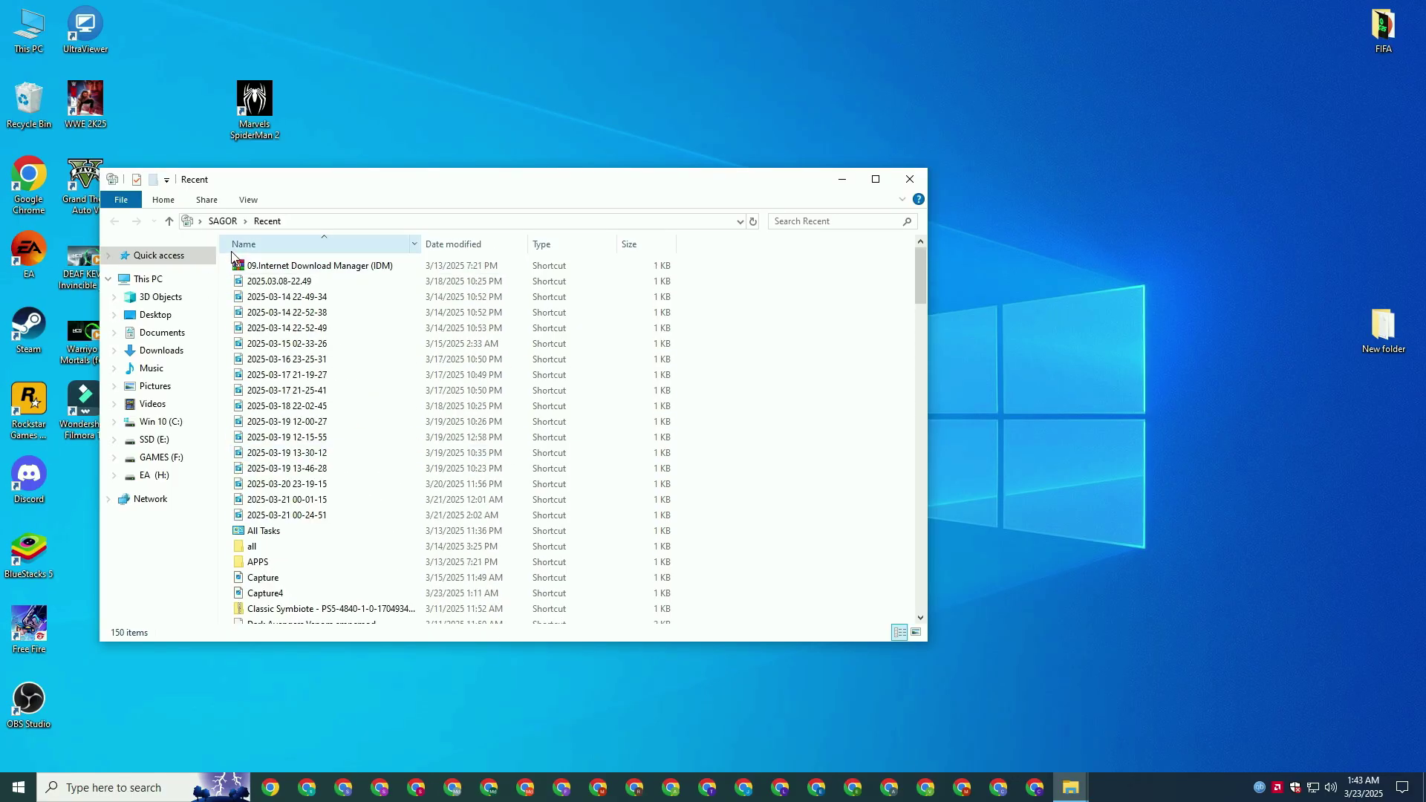
{"action": "left_click_drag", "start_coordinate": [226, 261], "coordinate": [634, 799]}
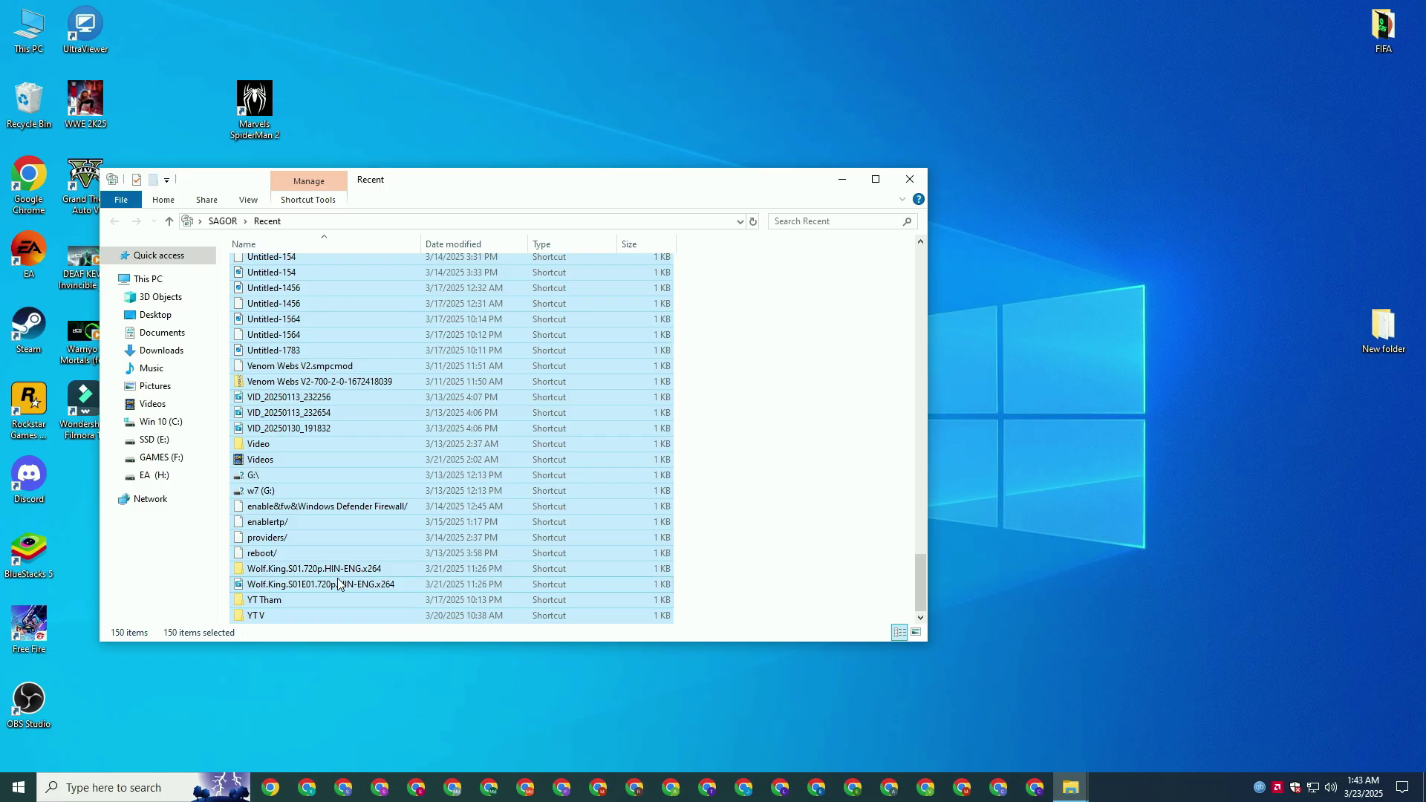
{"action": "key", "text": "Delete"}
{"action": "right_click", "coordinate": [312, 361]}
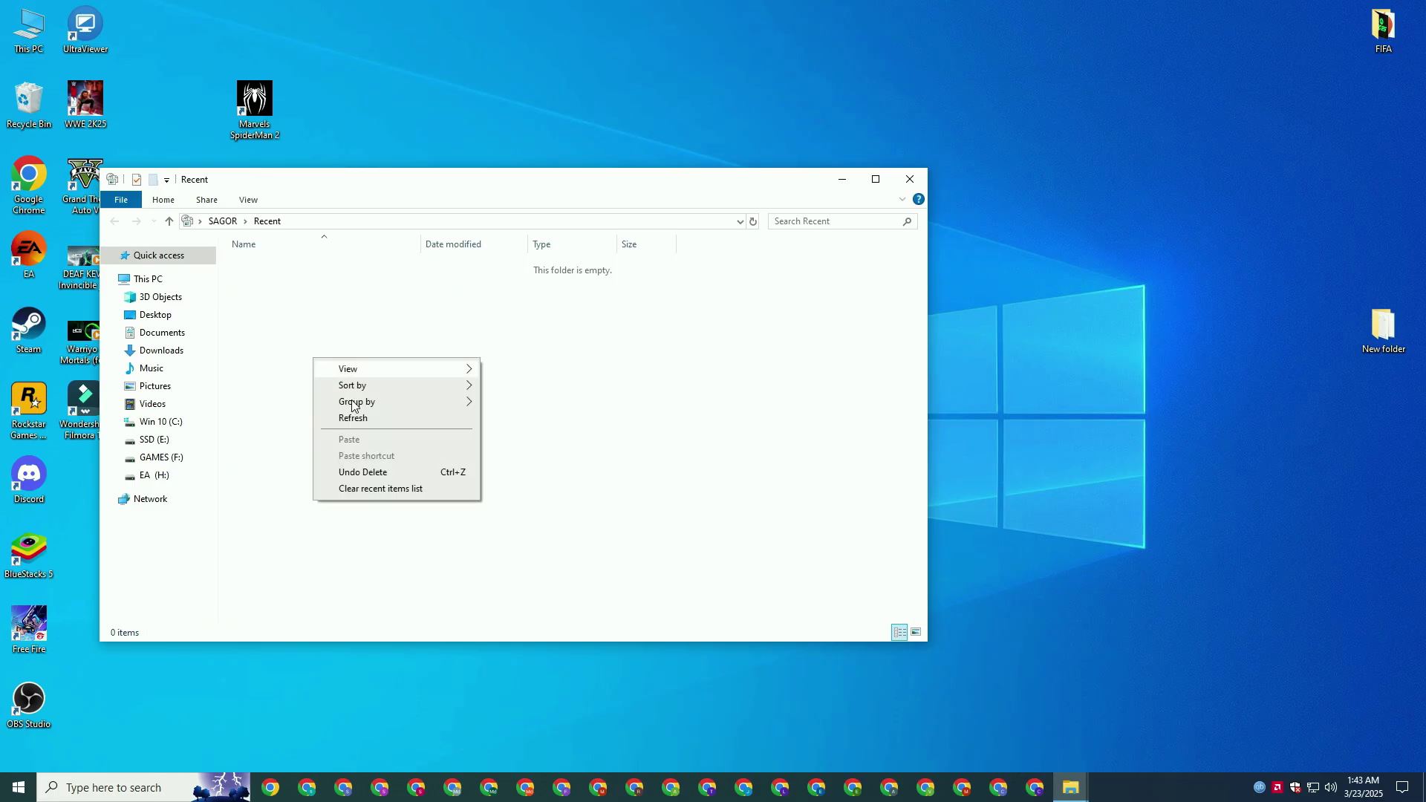
{"action": "left_click", "coordinate": [351, 414]}
{"action": "left_click", "coordinate": [896, 188]}
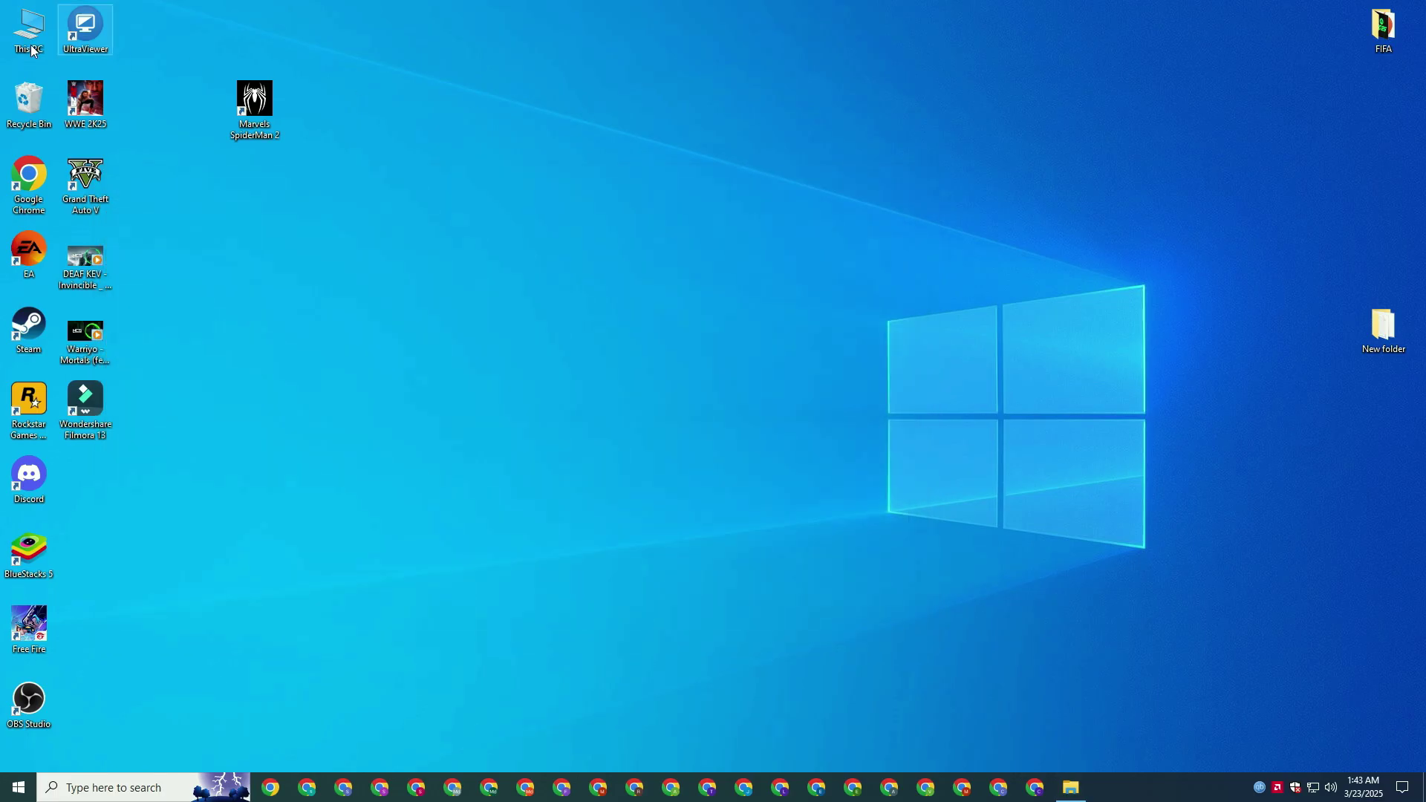
{"action": "right_click", "coordinate": [28, 89]}
{"action": "left_click", "coordinate": [387, 442]}
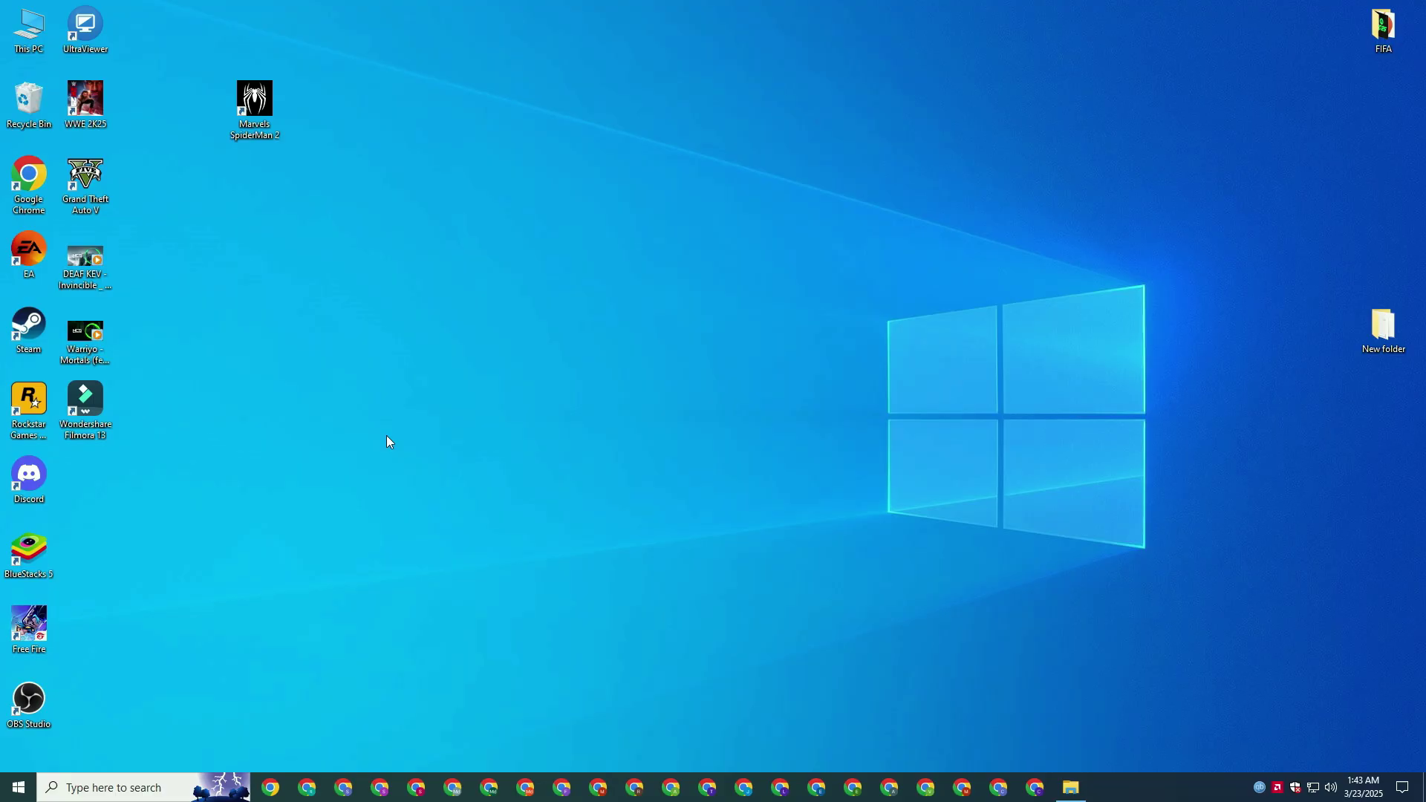
- Launch Disk Cleanup with cleanmgr through the Windows Run dialog and select the Win 10 (C:) drive to clean up
{"action": "left_click", "coordinate": [112, 787]}
{"action": "key", "text": "super+r"}
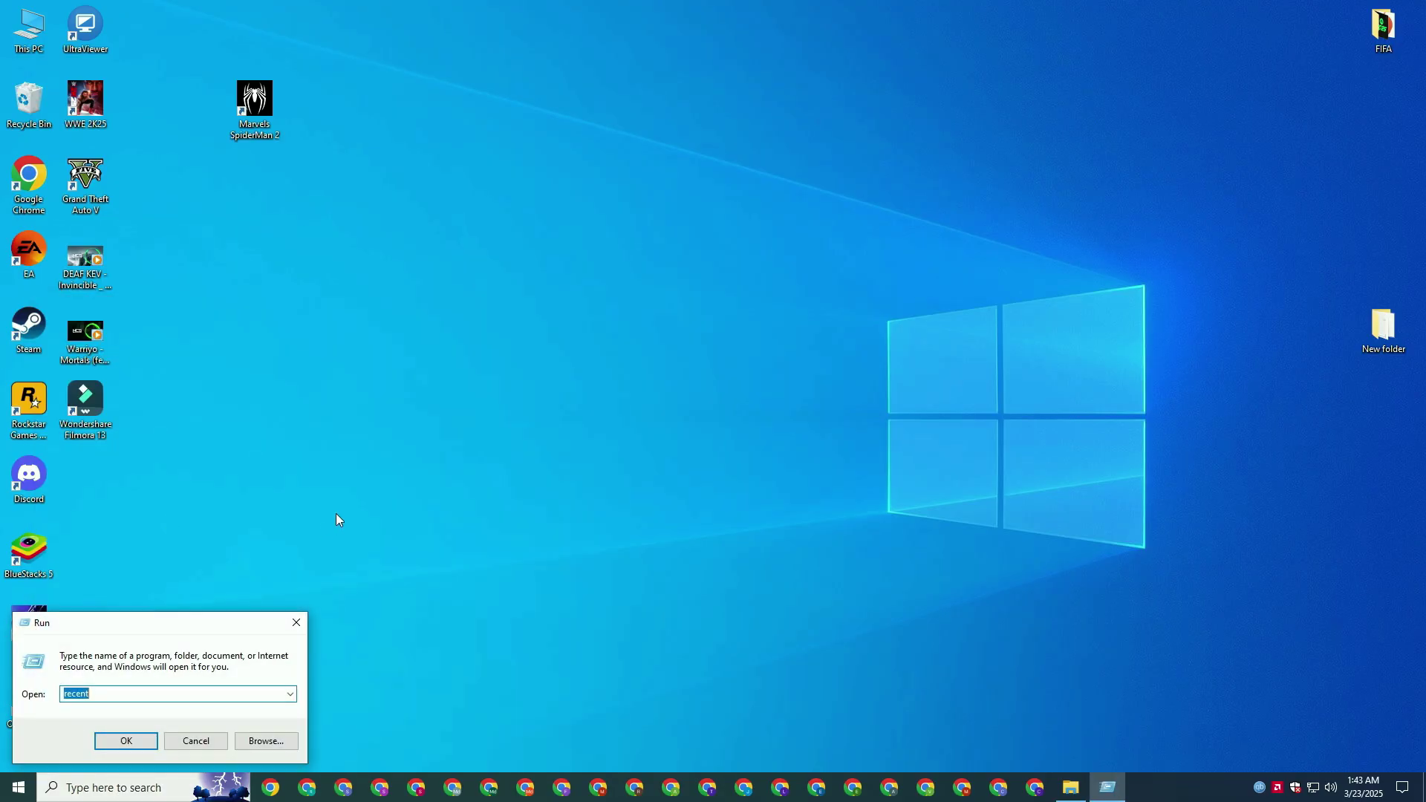
{"action": "type", "text": "c"}
{"action": "type", "text": "leanmgr"}
{"action": "left_click", "coordinate": [108, 738]}
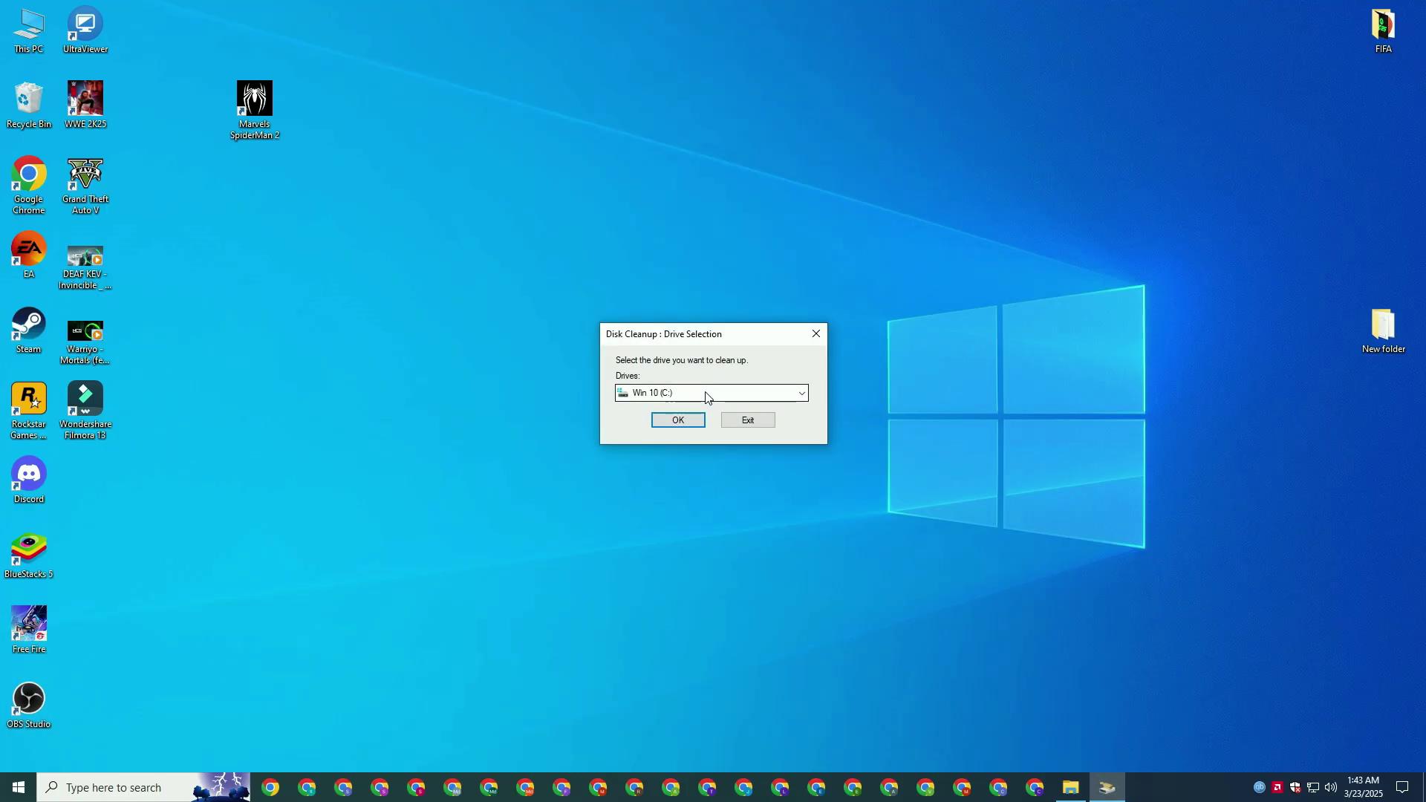
{"action": "left_click", "coordinate": [676, 421]}
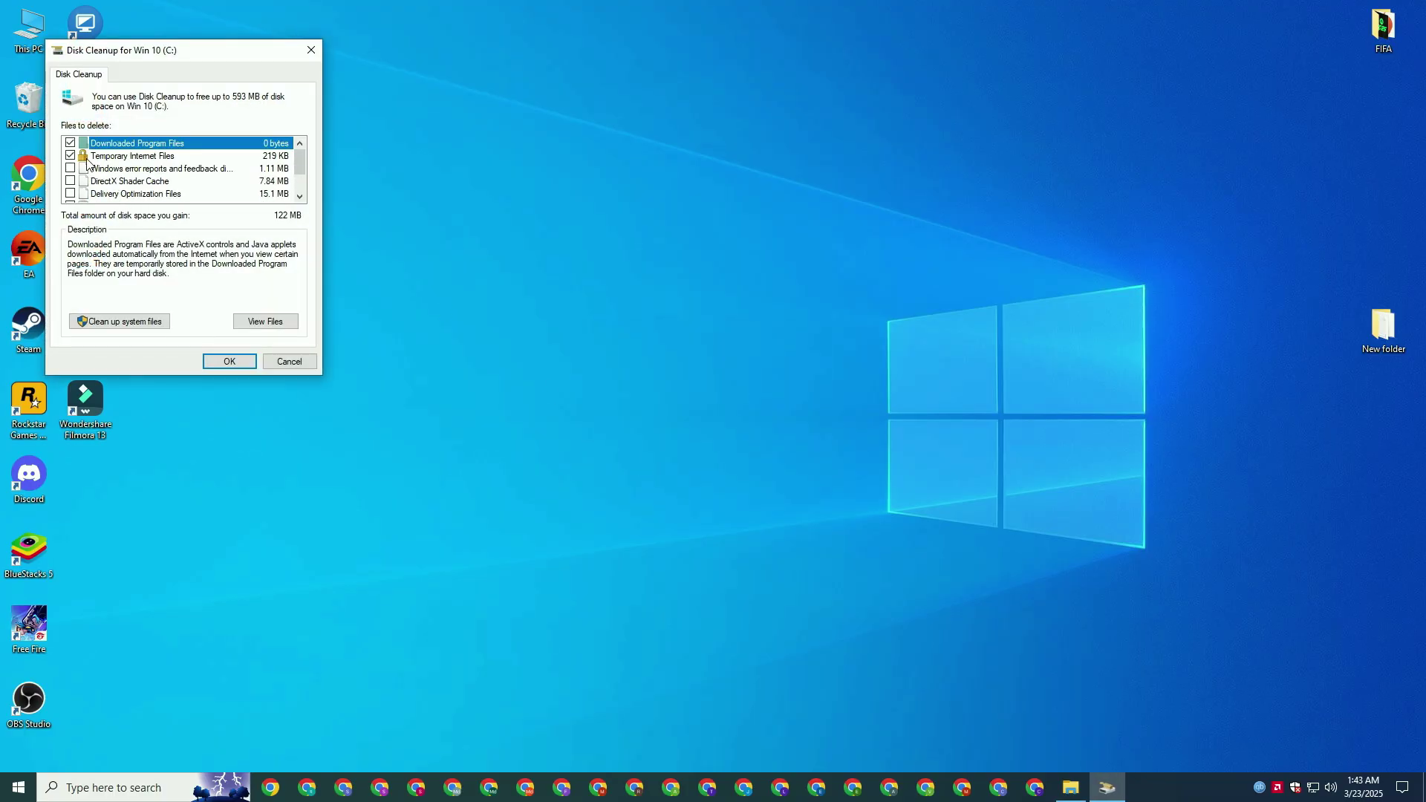
- Include error reports, DirectX Shader Cache, Delivery Optimization Files, Recycle Bin and Temporary files in the cleanup, and permanently delete them with administrator permission
{"action": "left_click", "coordinate": [70, 182]}
{"action": "left_click", "coordinate": [72, 194]}
{"action": "scroll", "coordinate": [82, 192], "scroll_direction": "down", "scroll_amount": 1}
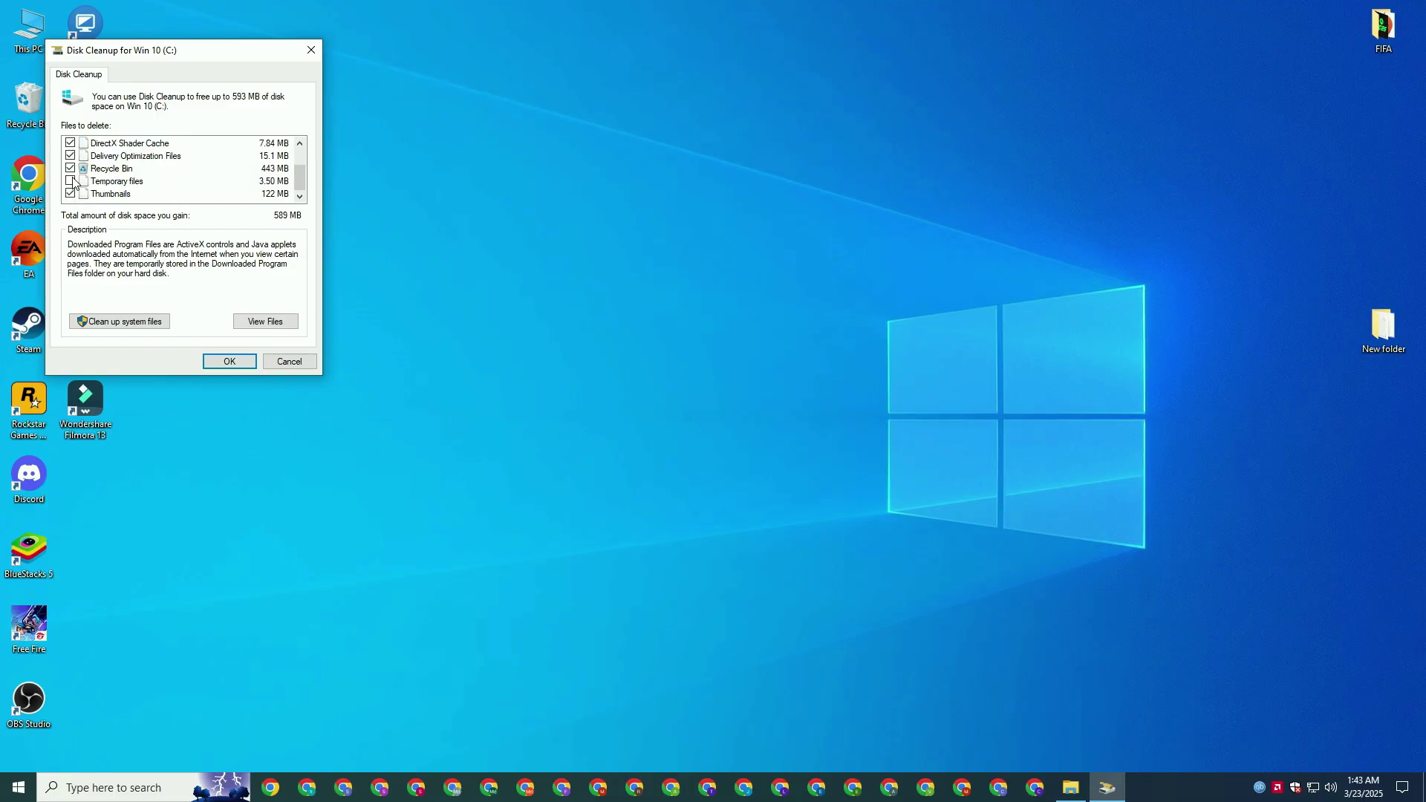
{"action": "left_click", "coordinate": [71, 181]}
{"action": "left_click", "coordinate": [213, 366]}
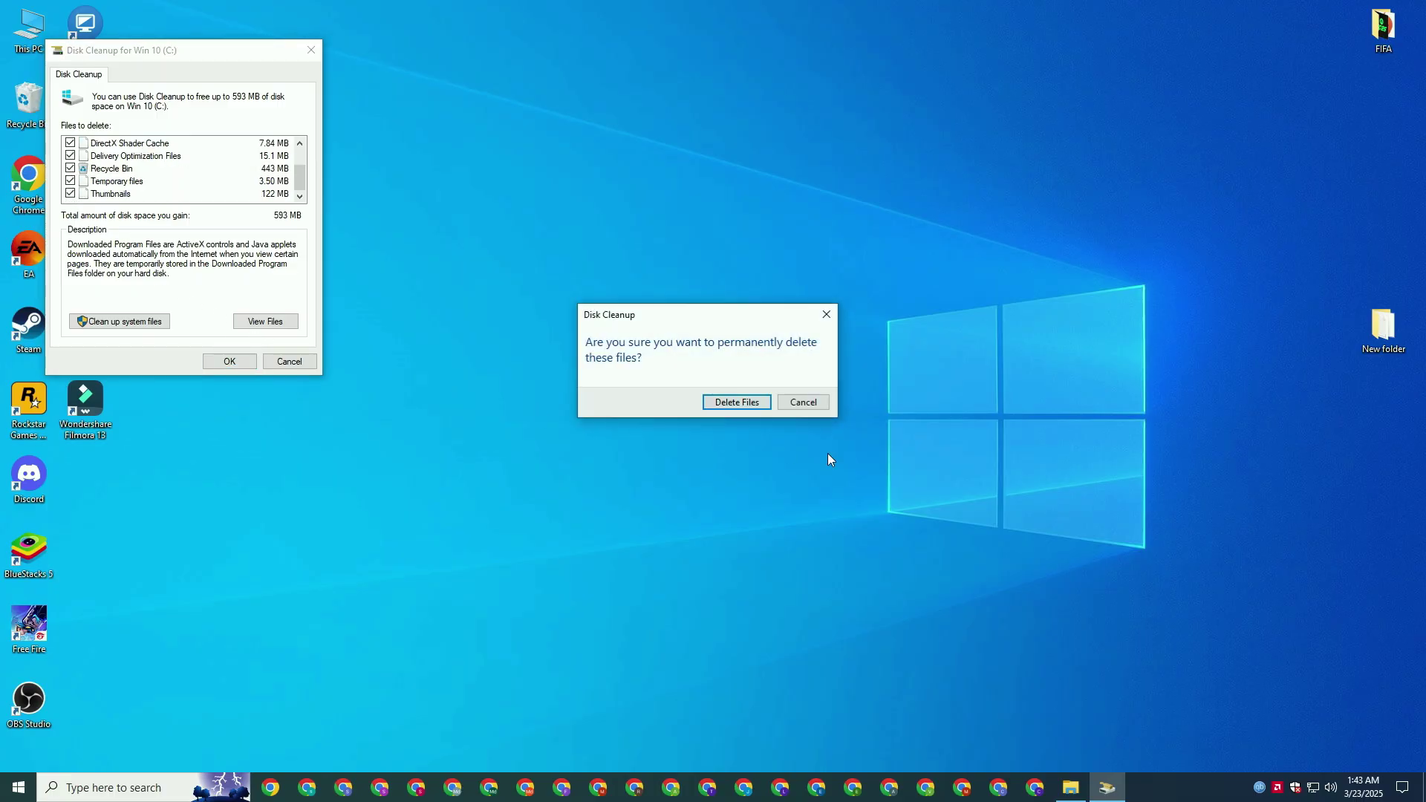
{"action": "left_click", "coordinate": [737, 403]}
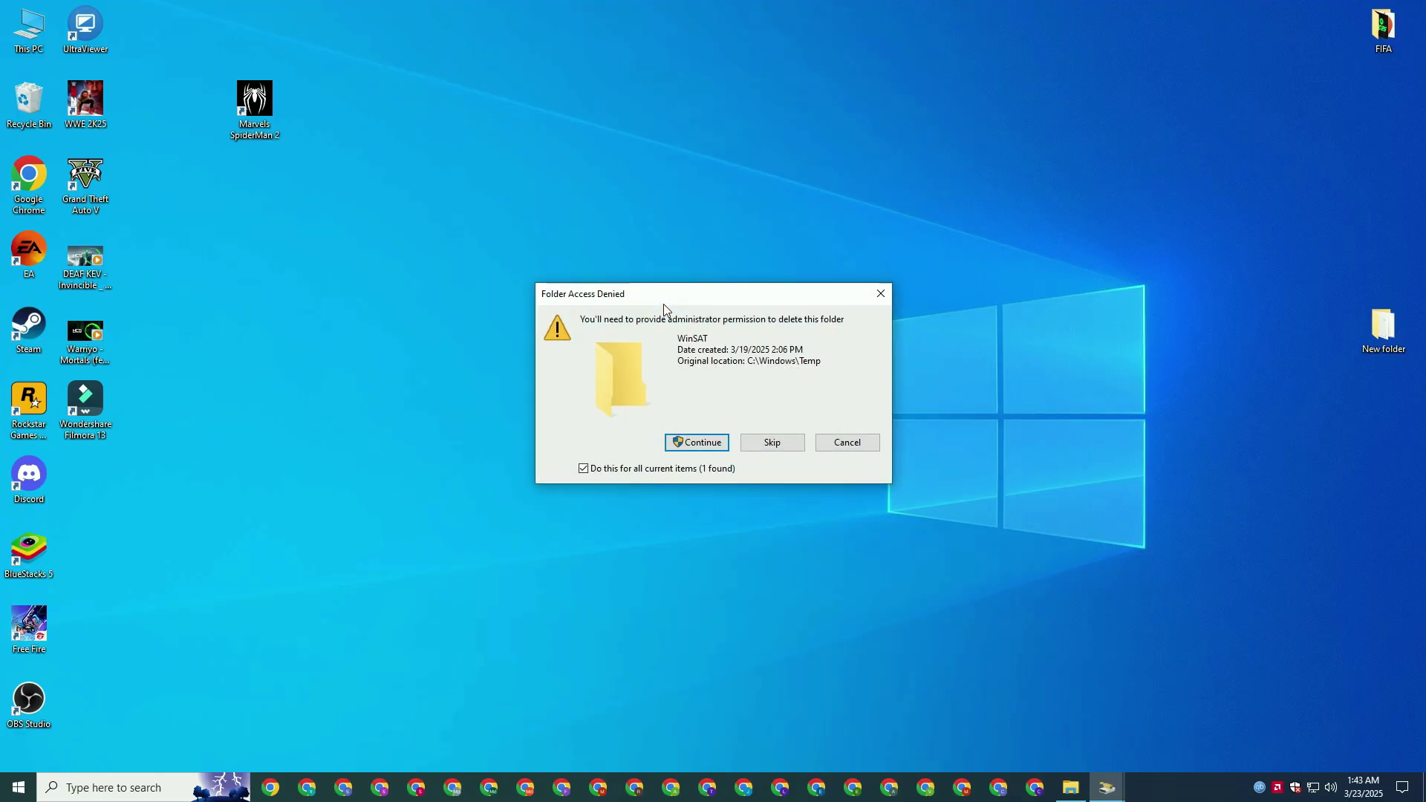
{"action": "left_click", "coordinate": [695, 446]}
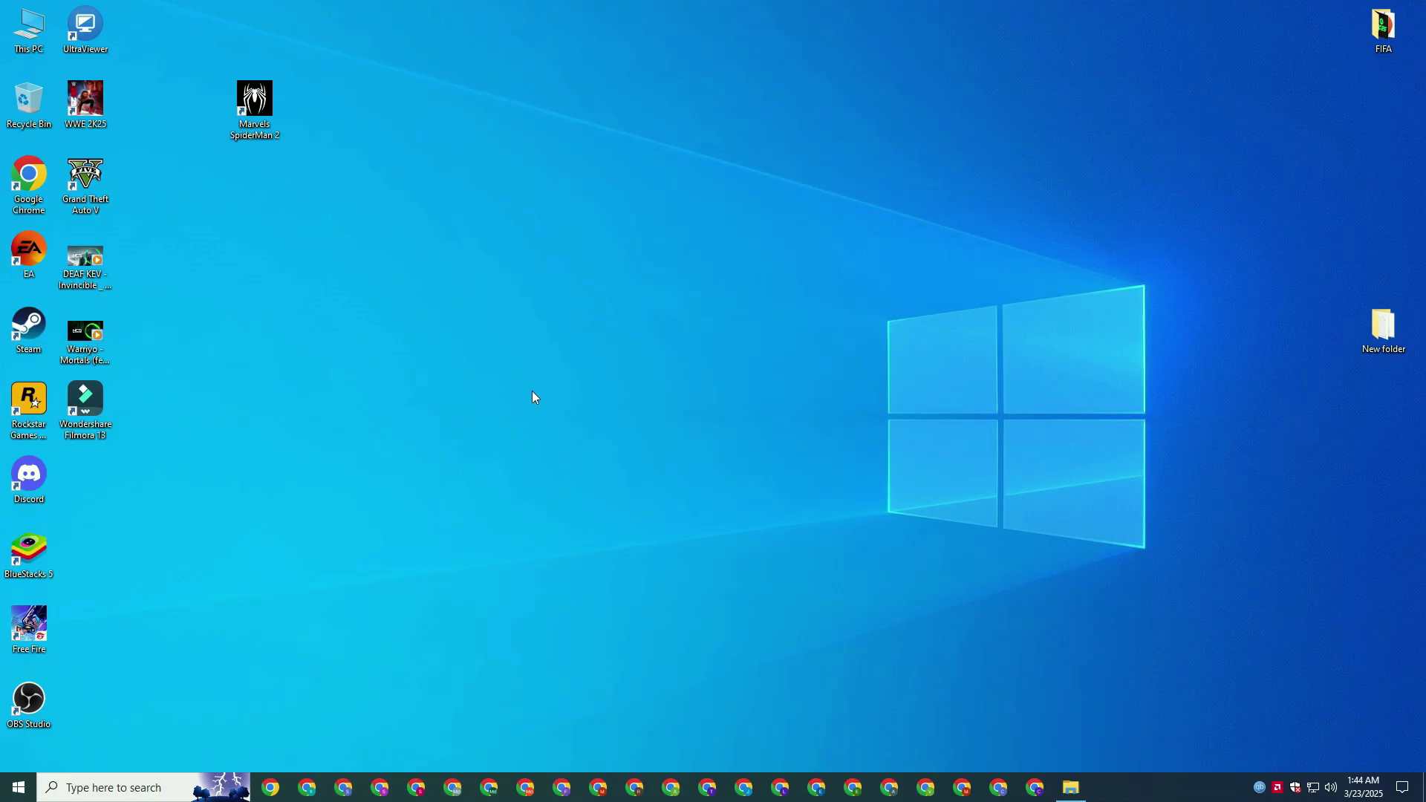
- Open the Performance Options from the advanced system settings of This PC
{"action": "right_click", "coordinate": [18, 26]}
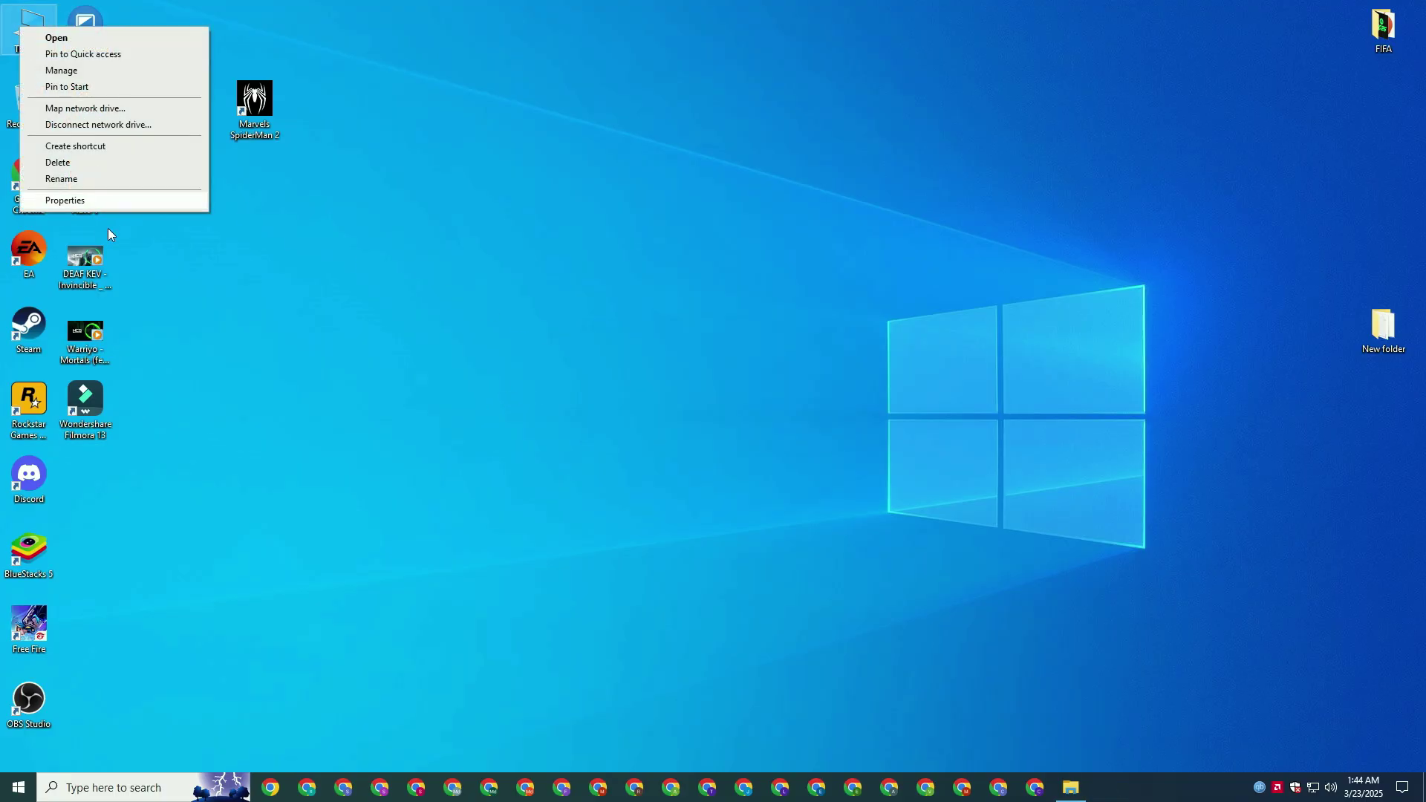
{"action": "left_click", "coordinate": [91, 201]}
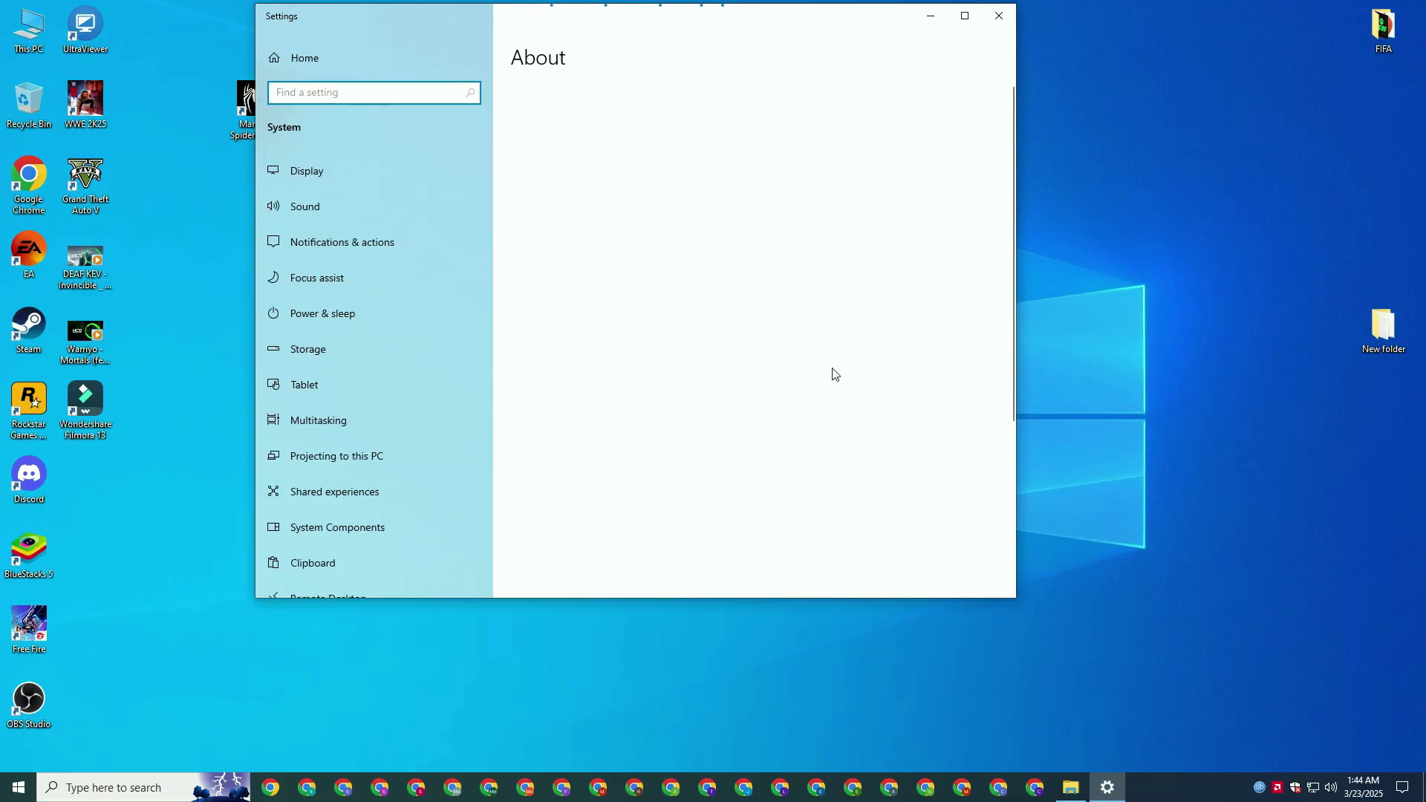
{"action": "scroll", "coordinate": [702, 369], "scroll_direction": "down", "scroll_amount": 9}
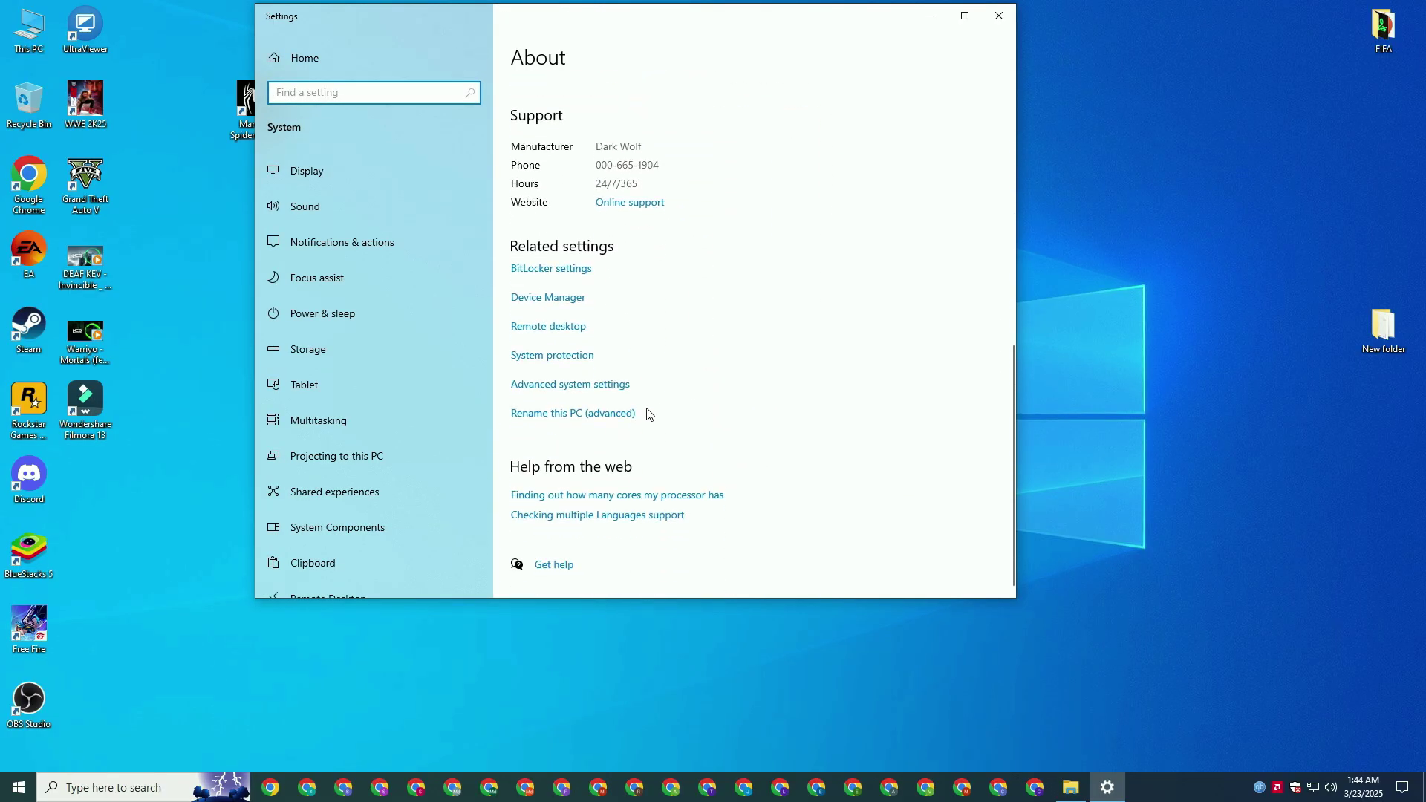
{"action": "left_click", "coordinate": [574, 385]}
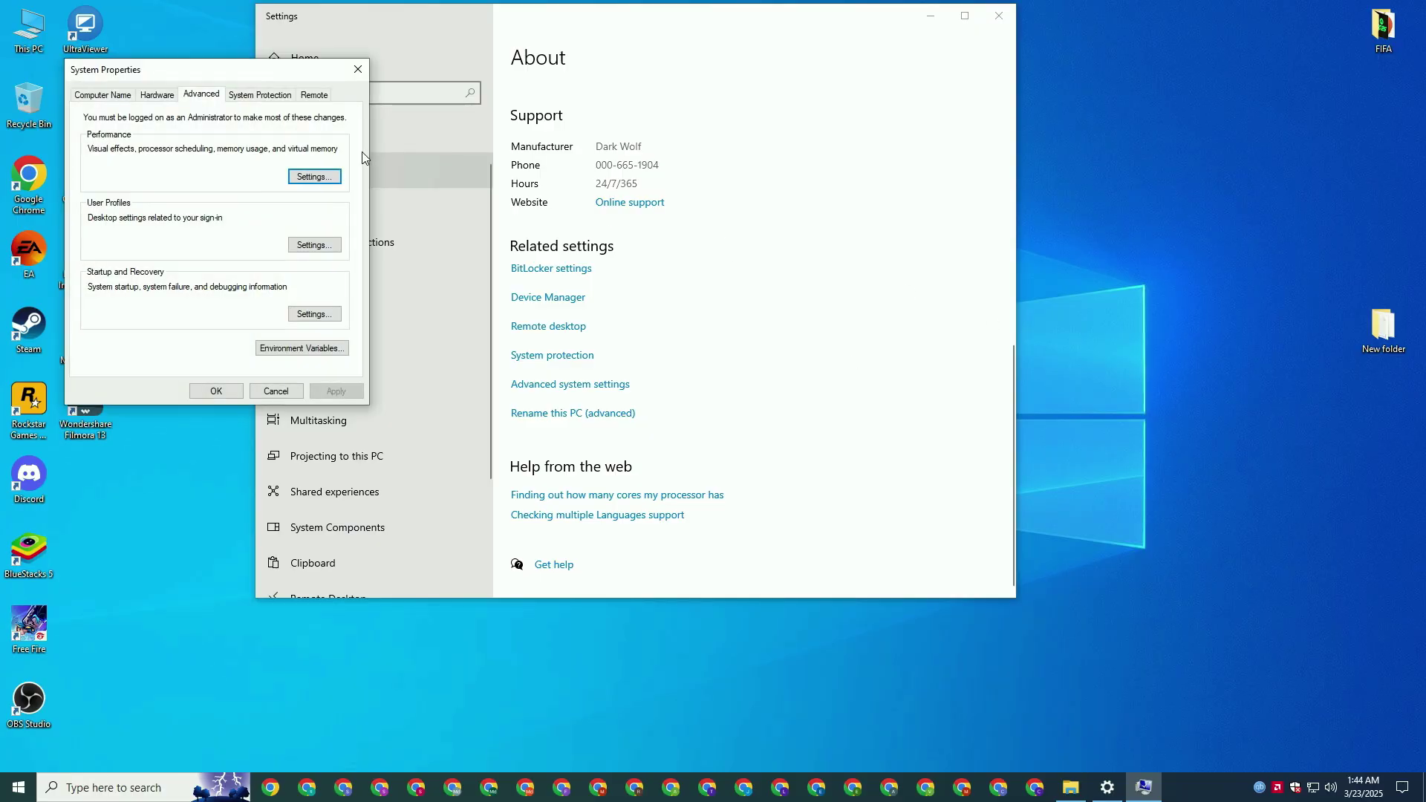
{"action": "left_click", "coordinate": [155, 97]}
{"action": "left_click", "coordinate": [201, 94]}
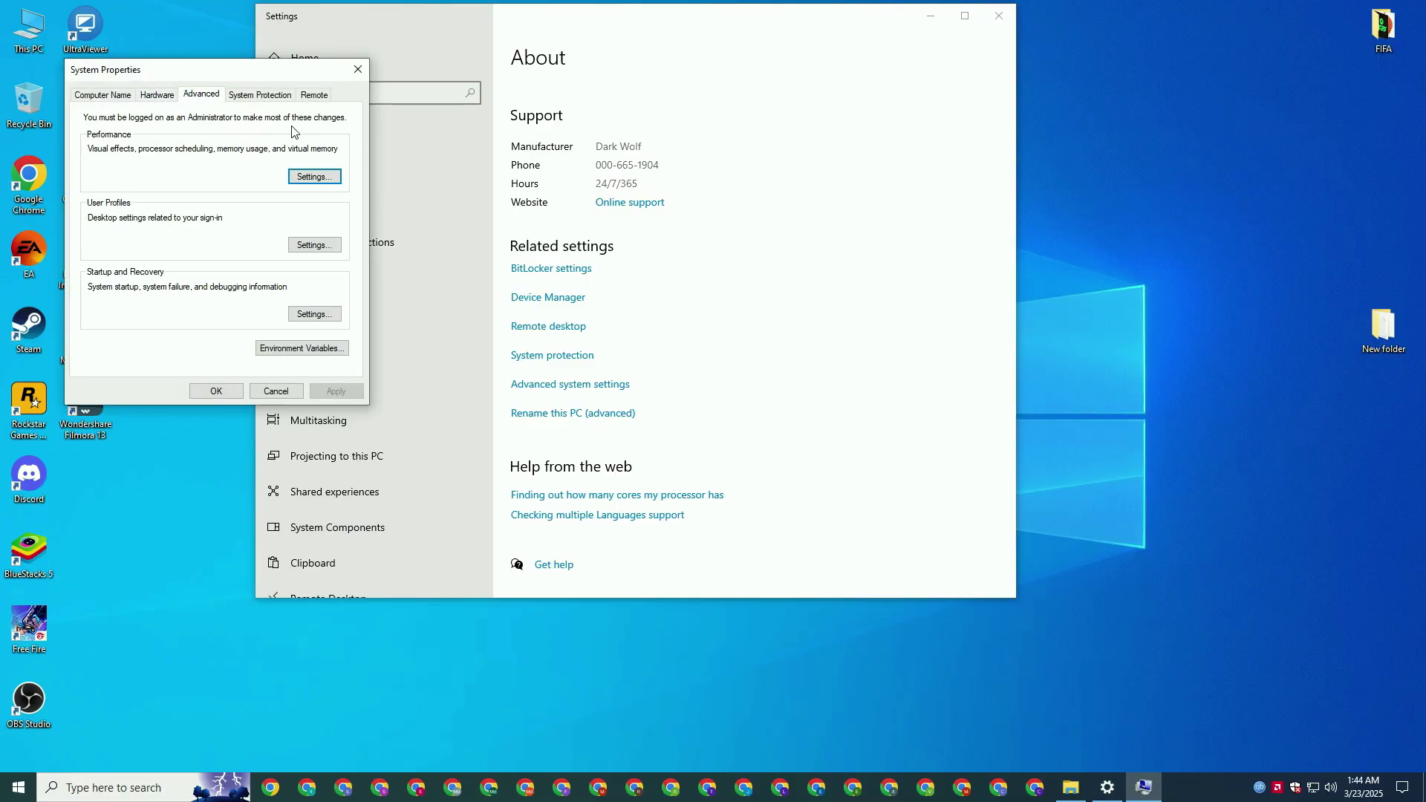
{"action": "left_click", "coordinate": [306, 176]}
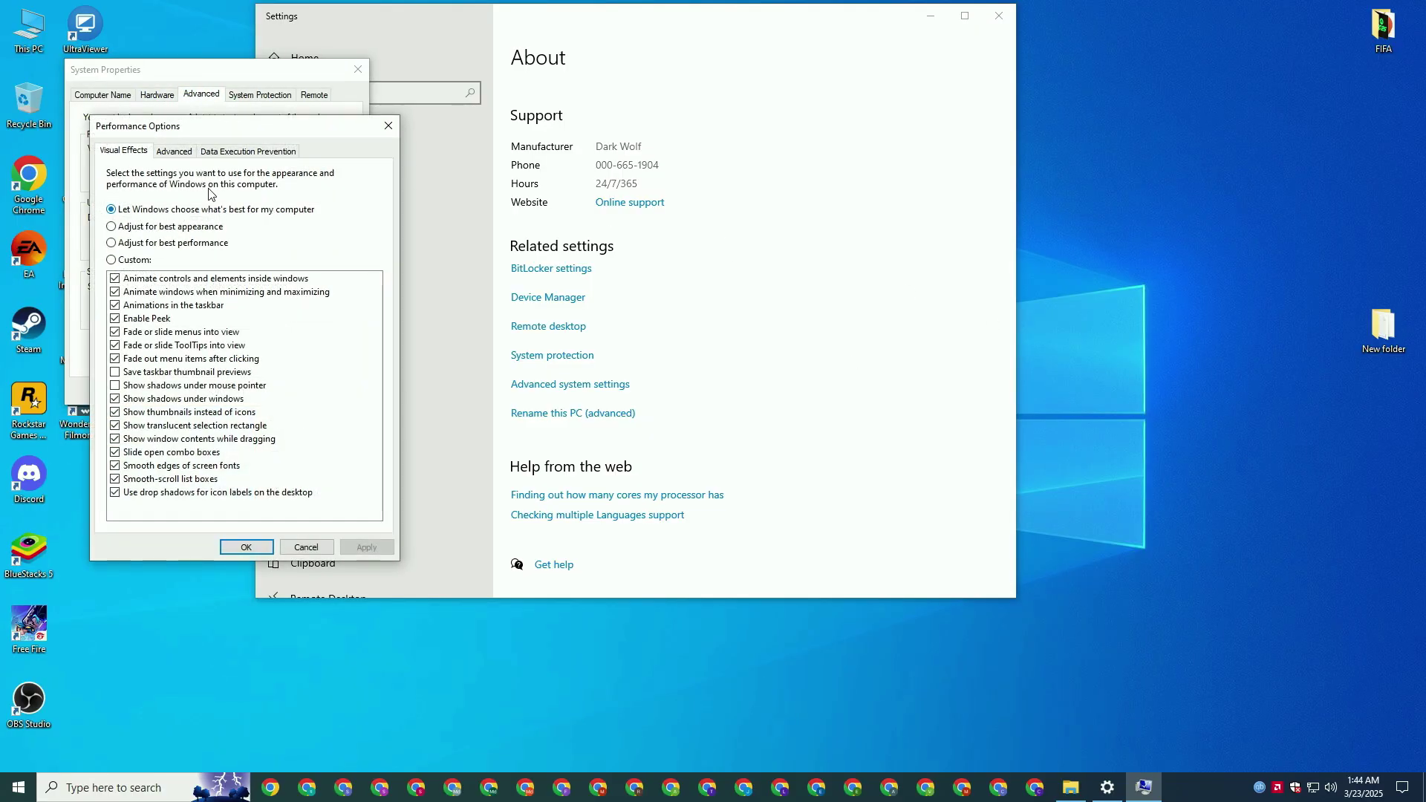
- Try to give drive C: a custom paging file of 100 MB initial and 3500 MB maximum size, with processor scheduling favouring Programs
{"action": "left_click", "coordinate": [171, 150]}
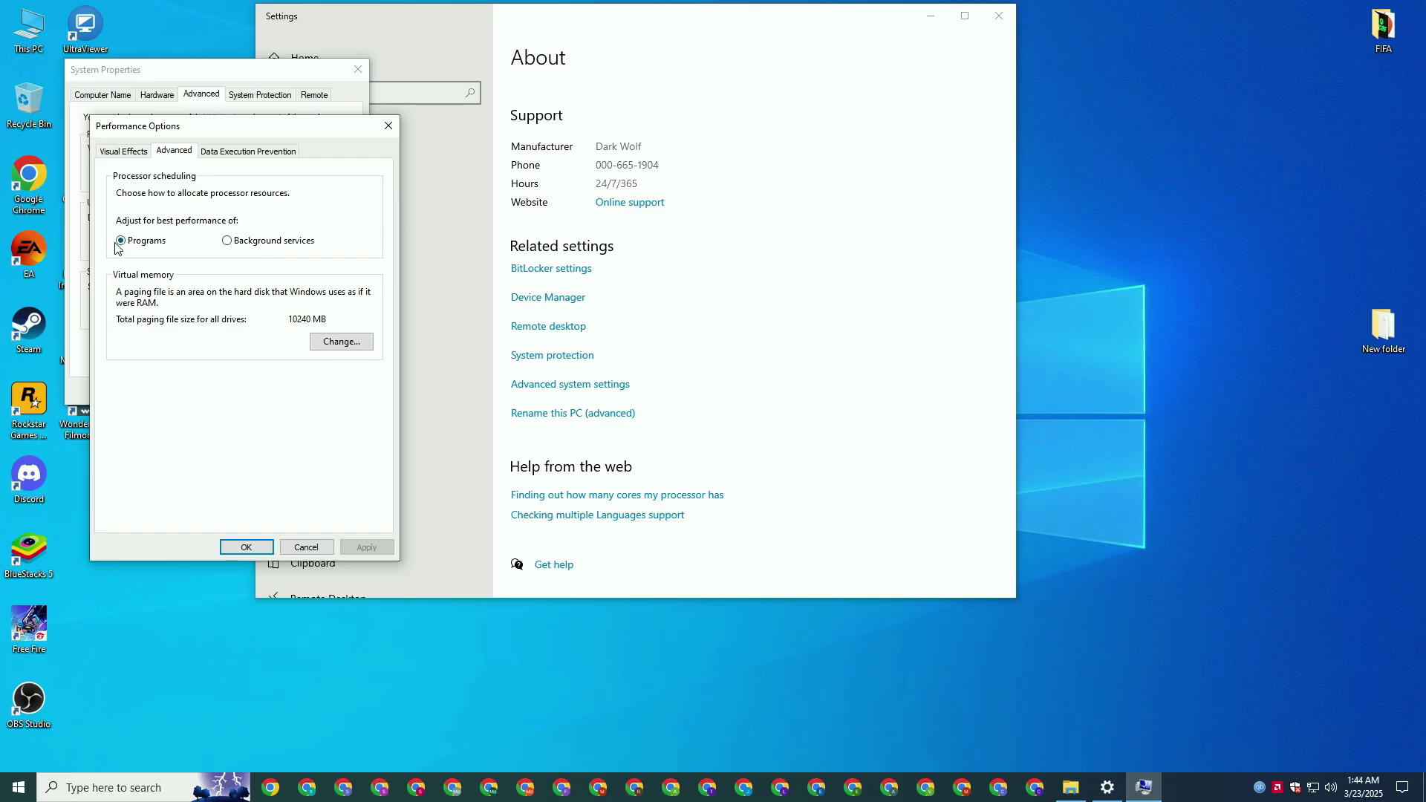
{"action": "left_click", "coordinate": [120, 241]}
{"action": "left_click", "coordinate": [339, 346]}
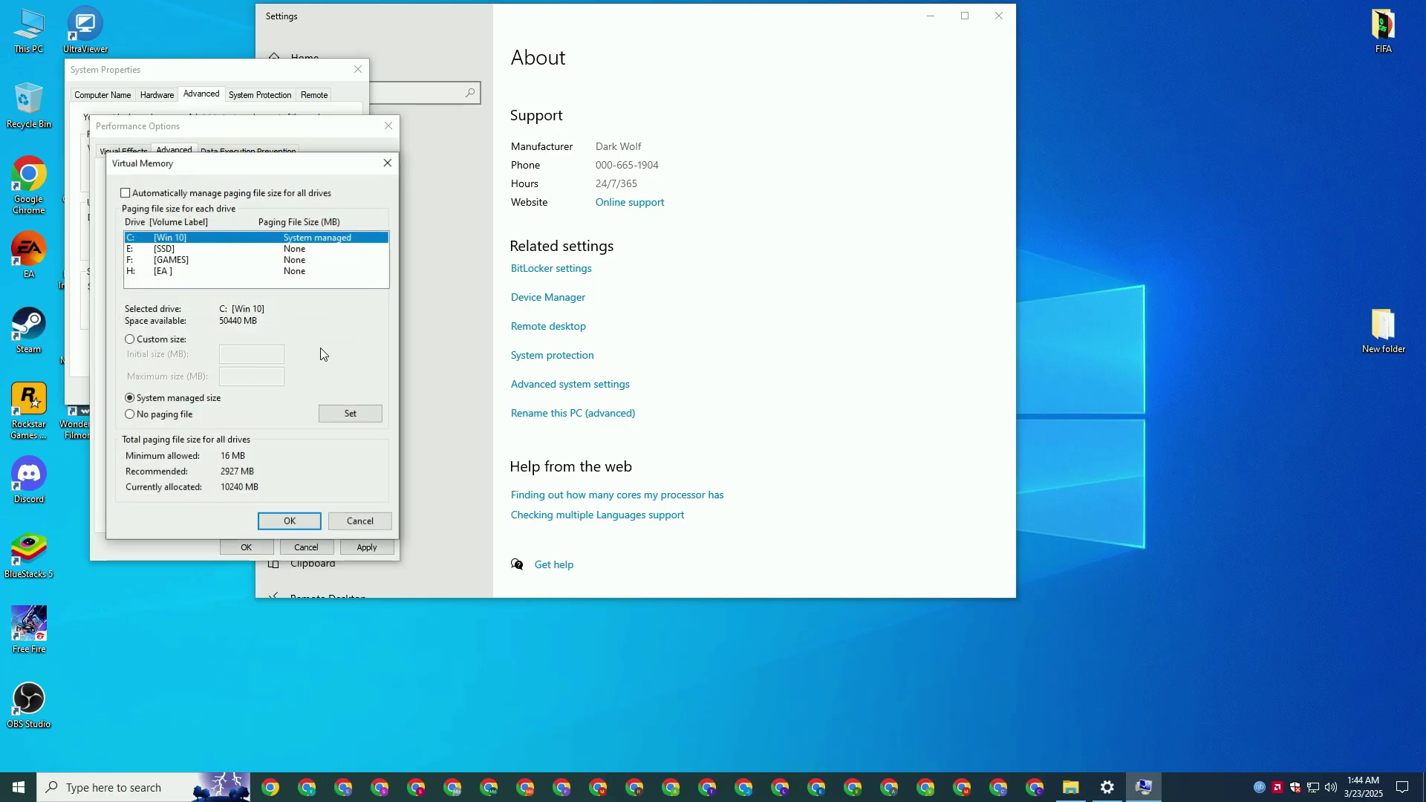
{"action": "left_click", "coordinate": [234, 247]}
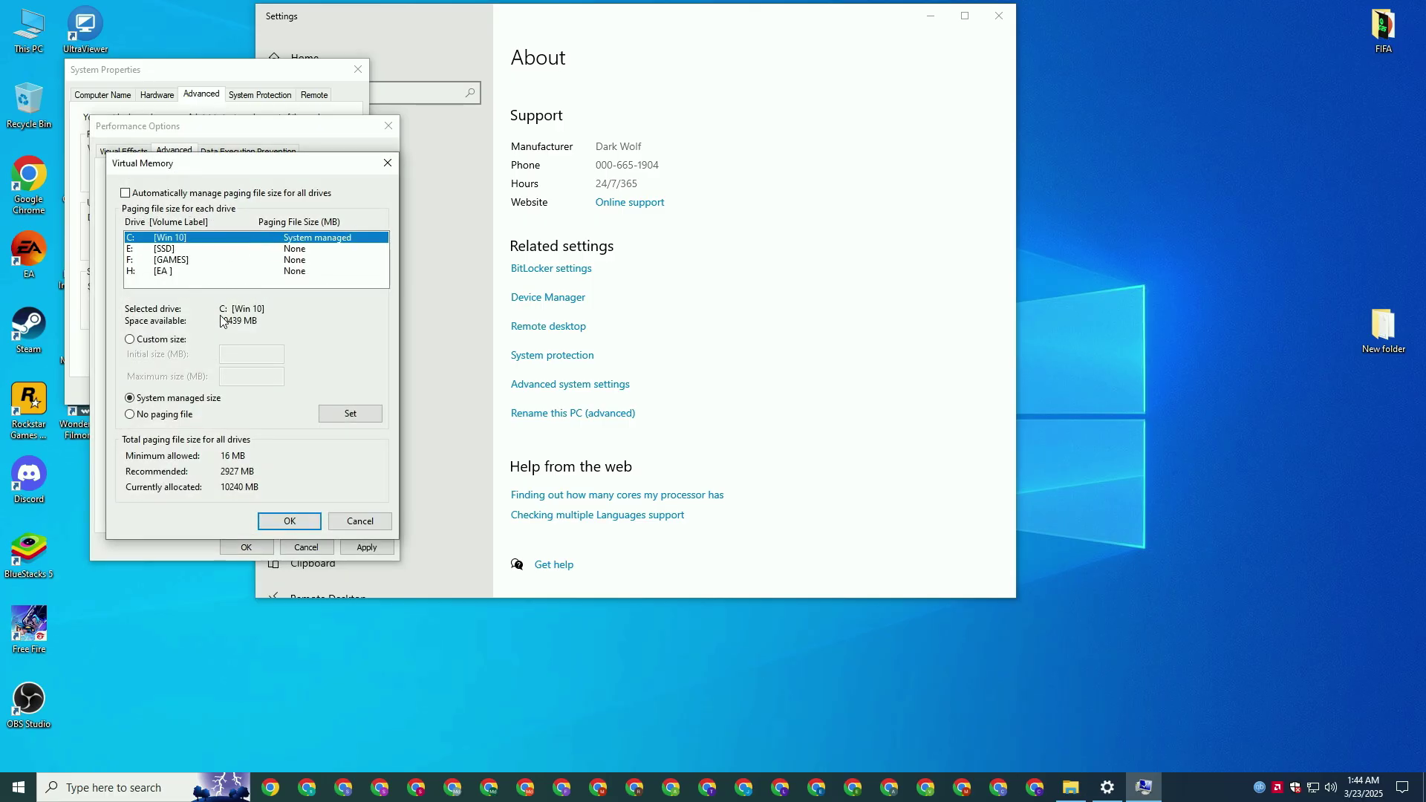
{"action": "left_click", "coordinate": [129, 339]}
{"action": "left_click", "coordinate": [253, 354]}
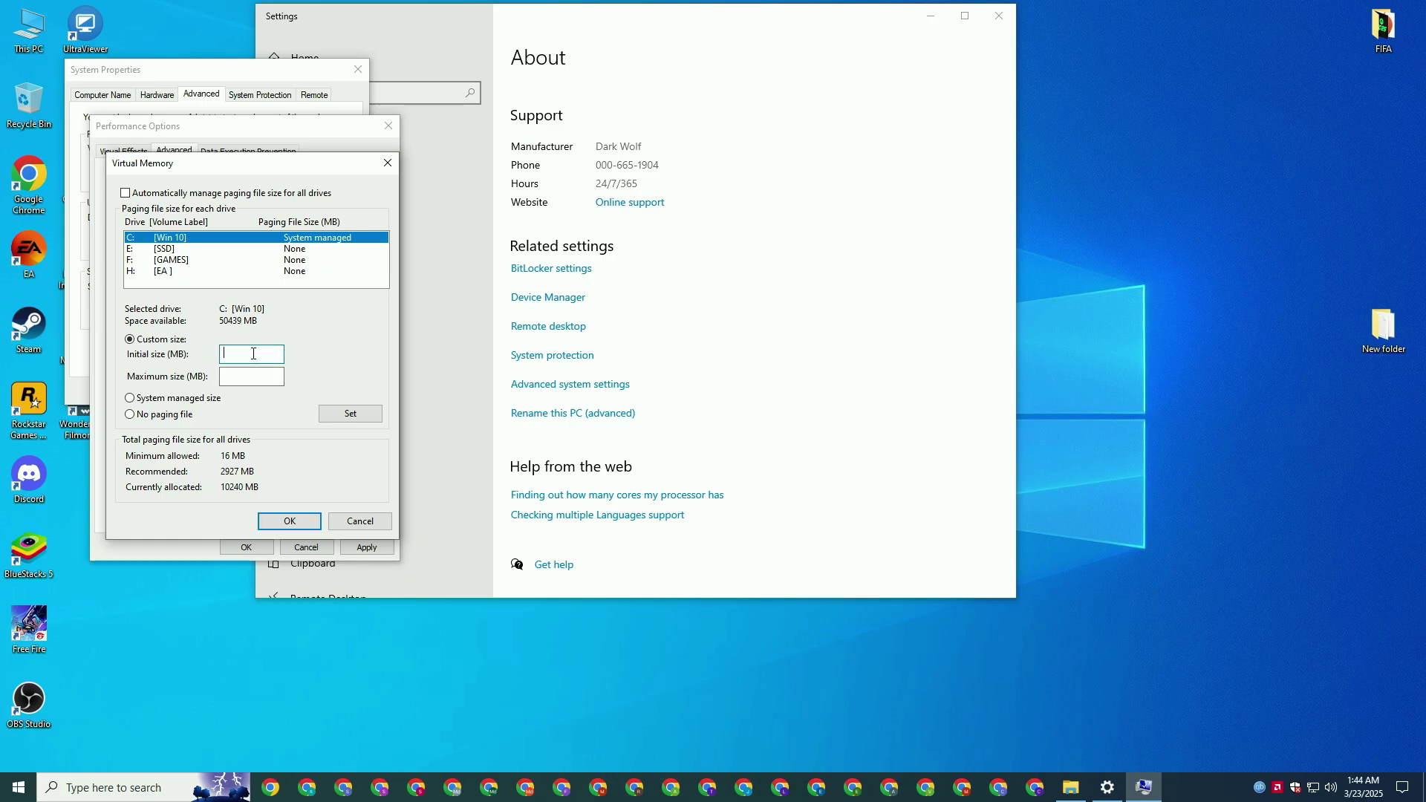
{"action": "type", "text": "100"}
{"action": "left_click", "coordinate": [260, 379]}
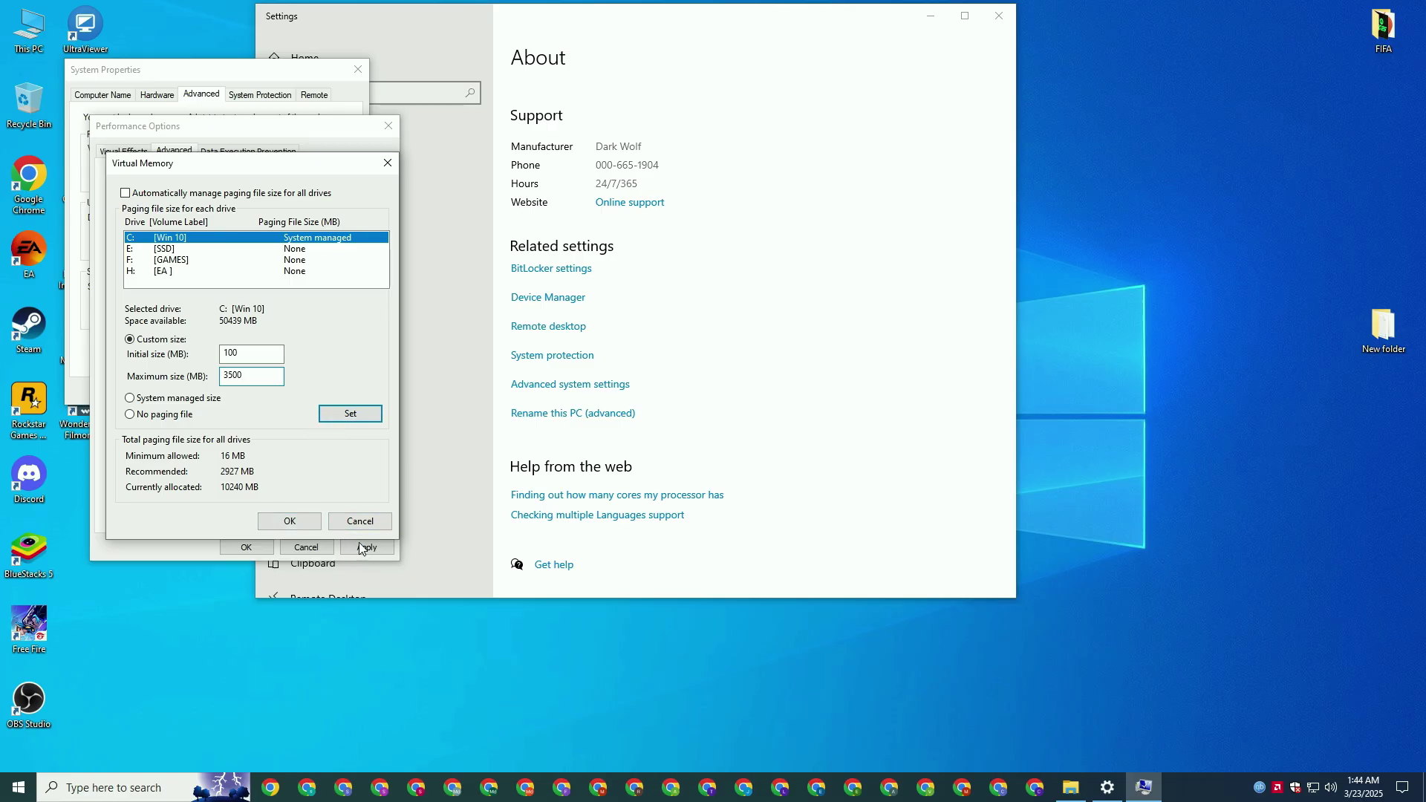
{"action": "left_click", "coordinate": [350, 523]}
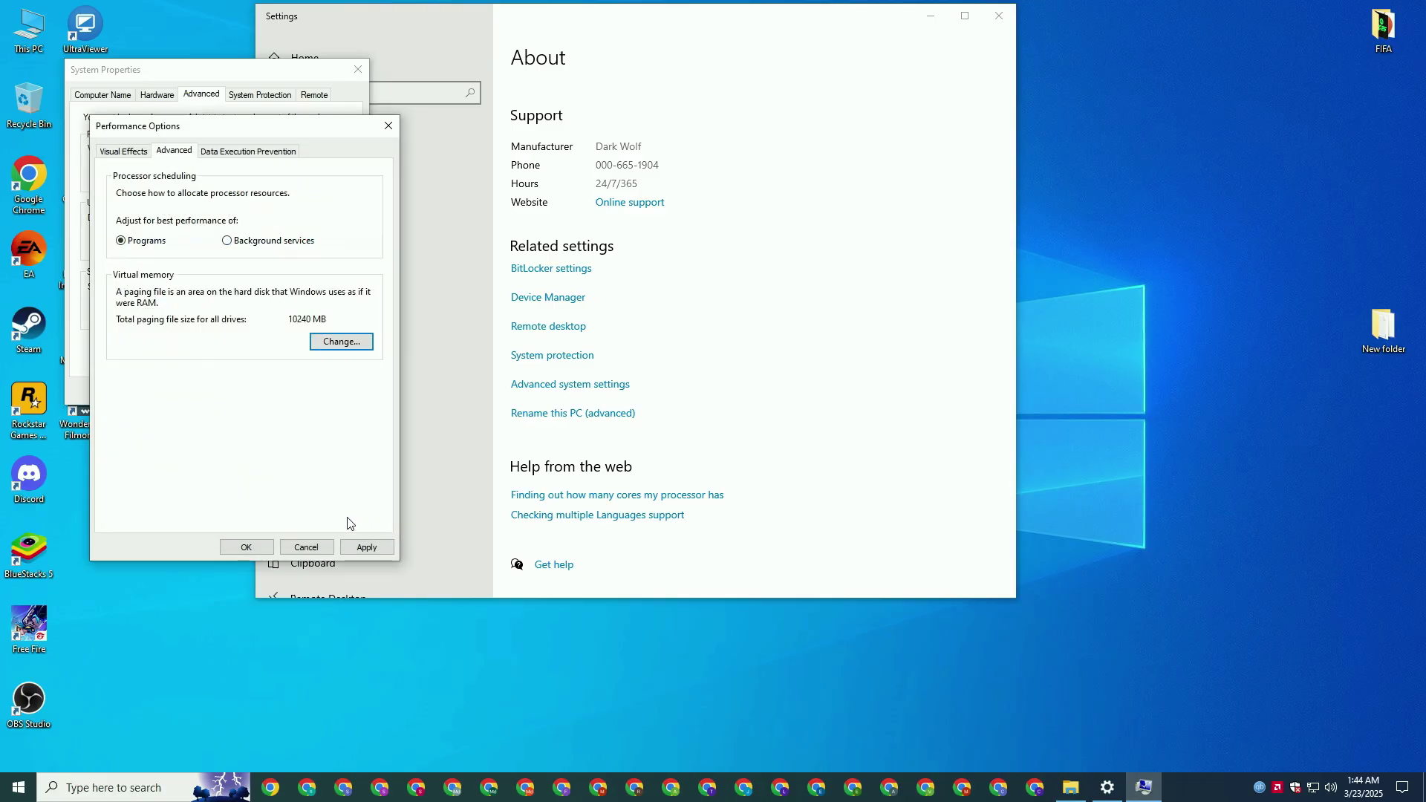
{"action": "left_click", "coordinate": [321, 547]}
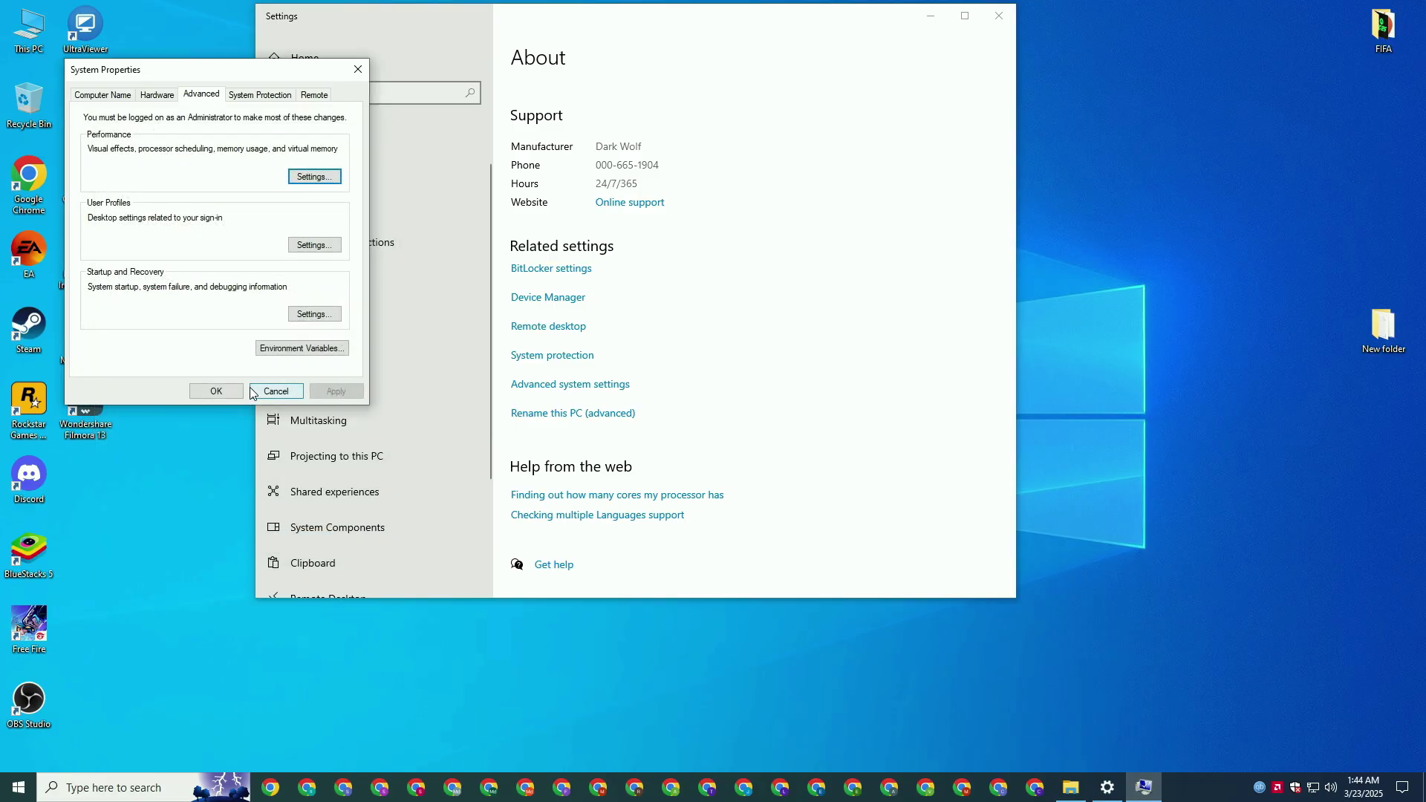
{"action": "left_click", "coordinate": [217, 392]}
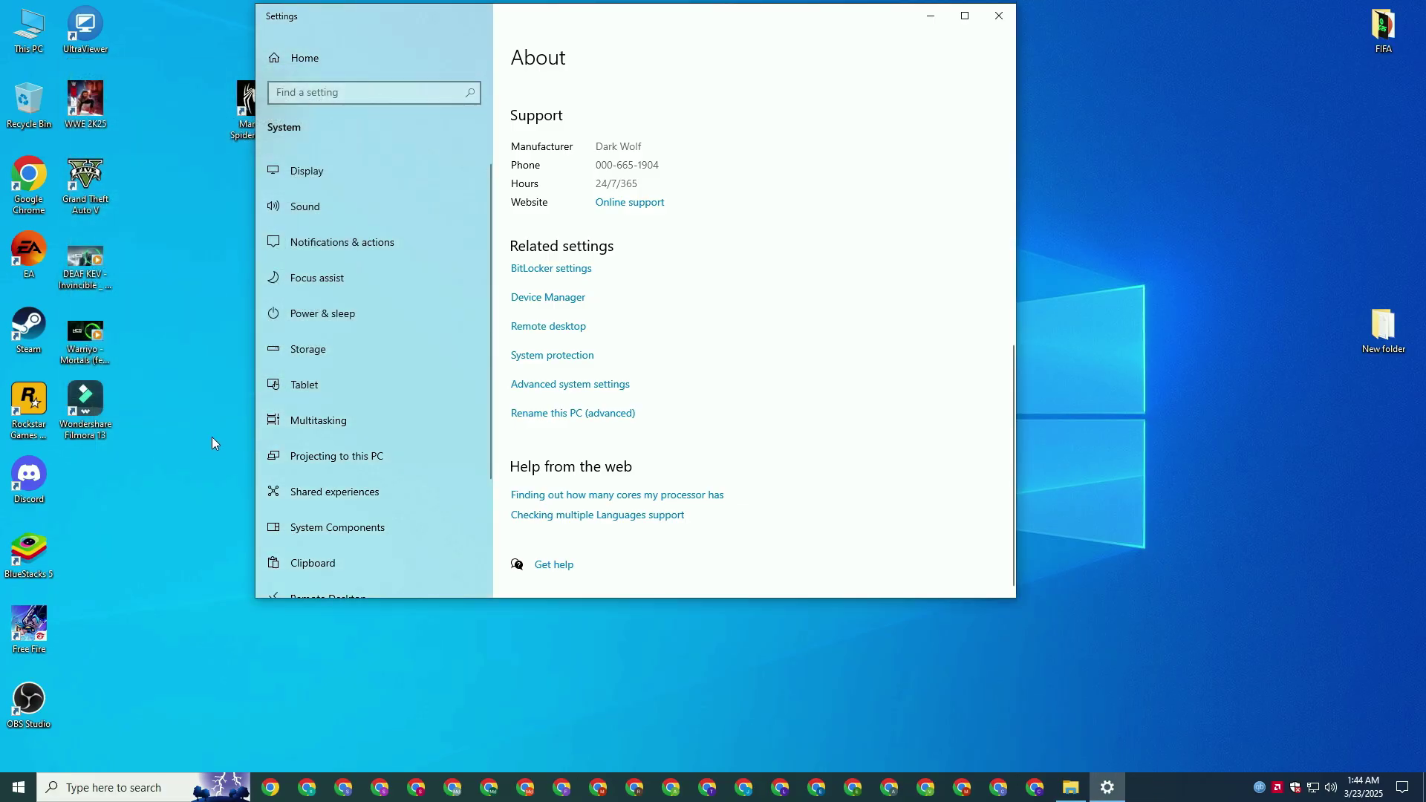
{"action": "left_click", "coordinate": [999, 16]}
{"action": "left_click", "coordinate": [4, 795]}
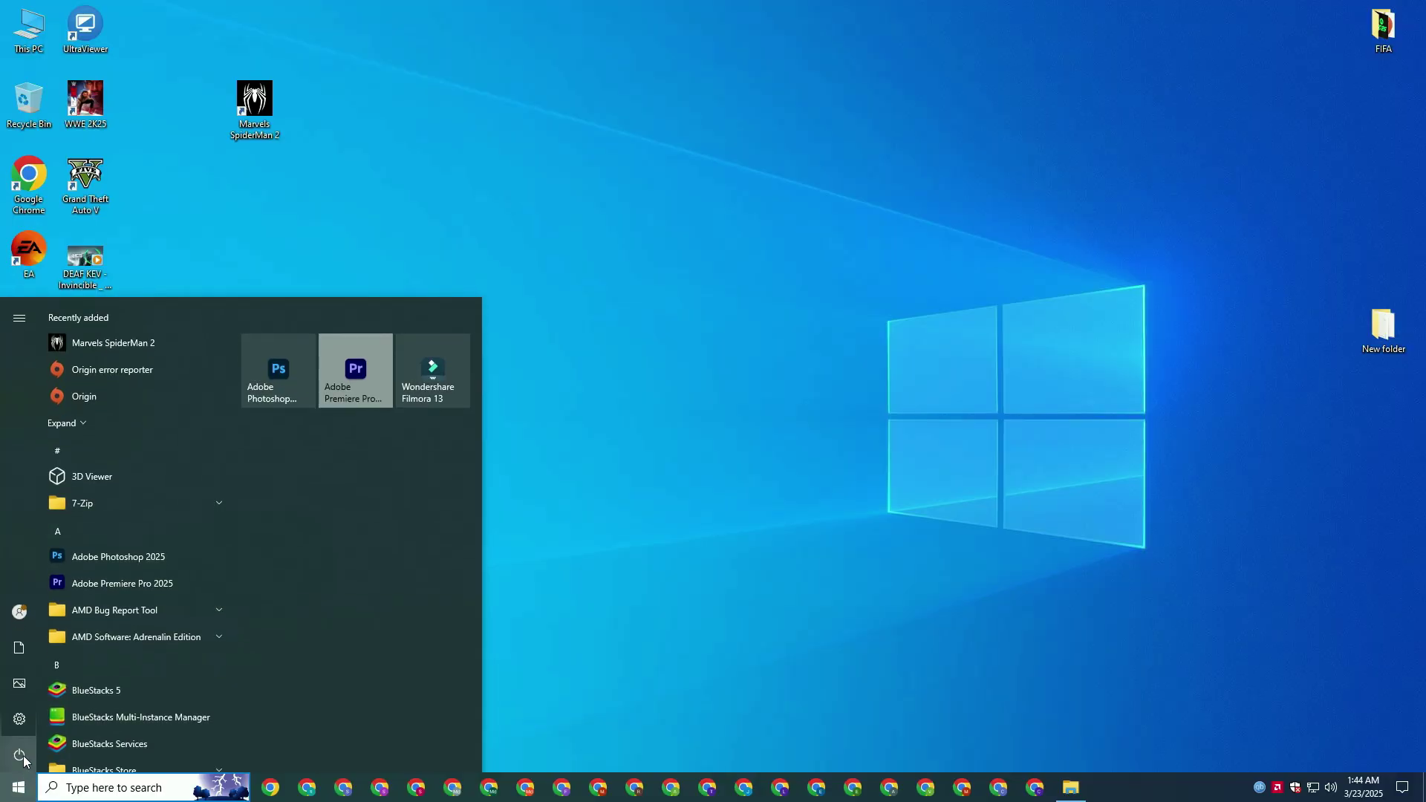
{"action": "left_click", "coordinate": [24, 755]}
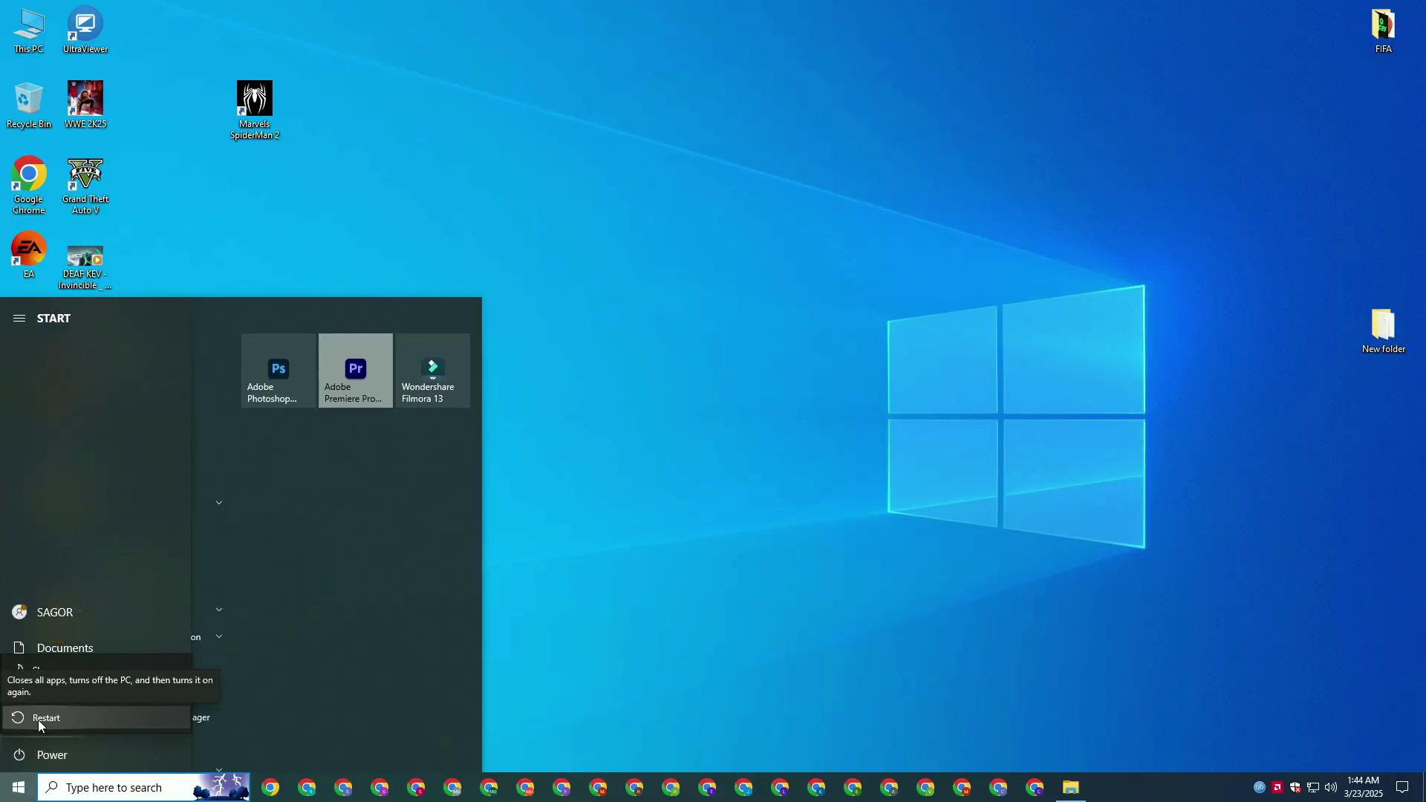
{"action": "left_click", "coordinate": [731, 589]}
{"action": "left_click", "coordinate": [684, 466]}
{"action": "right_click", "coordinate": [677, 379]}
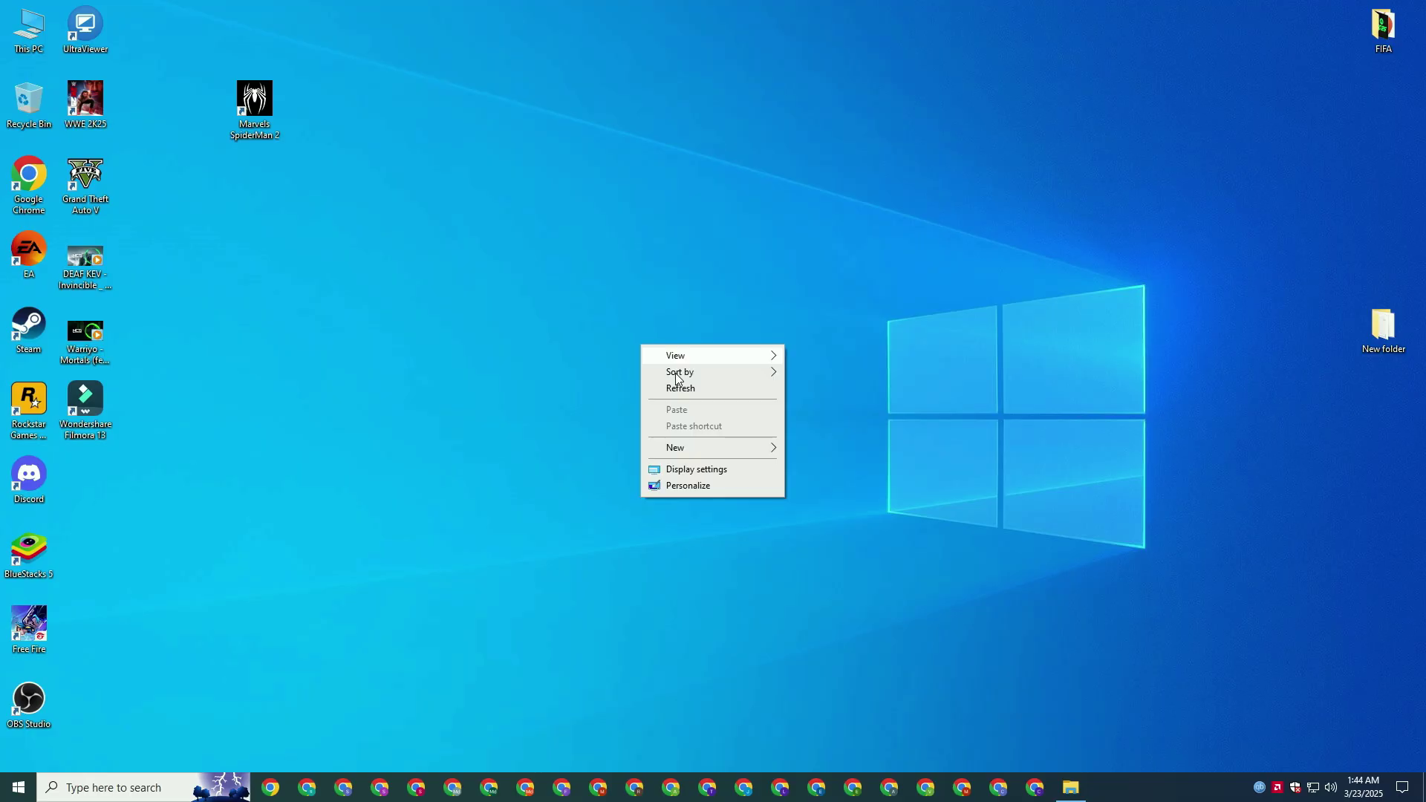
{"action": "left_click", "coordinate": [525, 254]}
- Open the properties of the Marvels SpiderMan 2 desktop shortcut and check its window run mode
{"action": "right_click", "coordinate": [240, 116]}
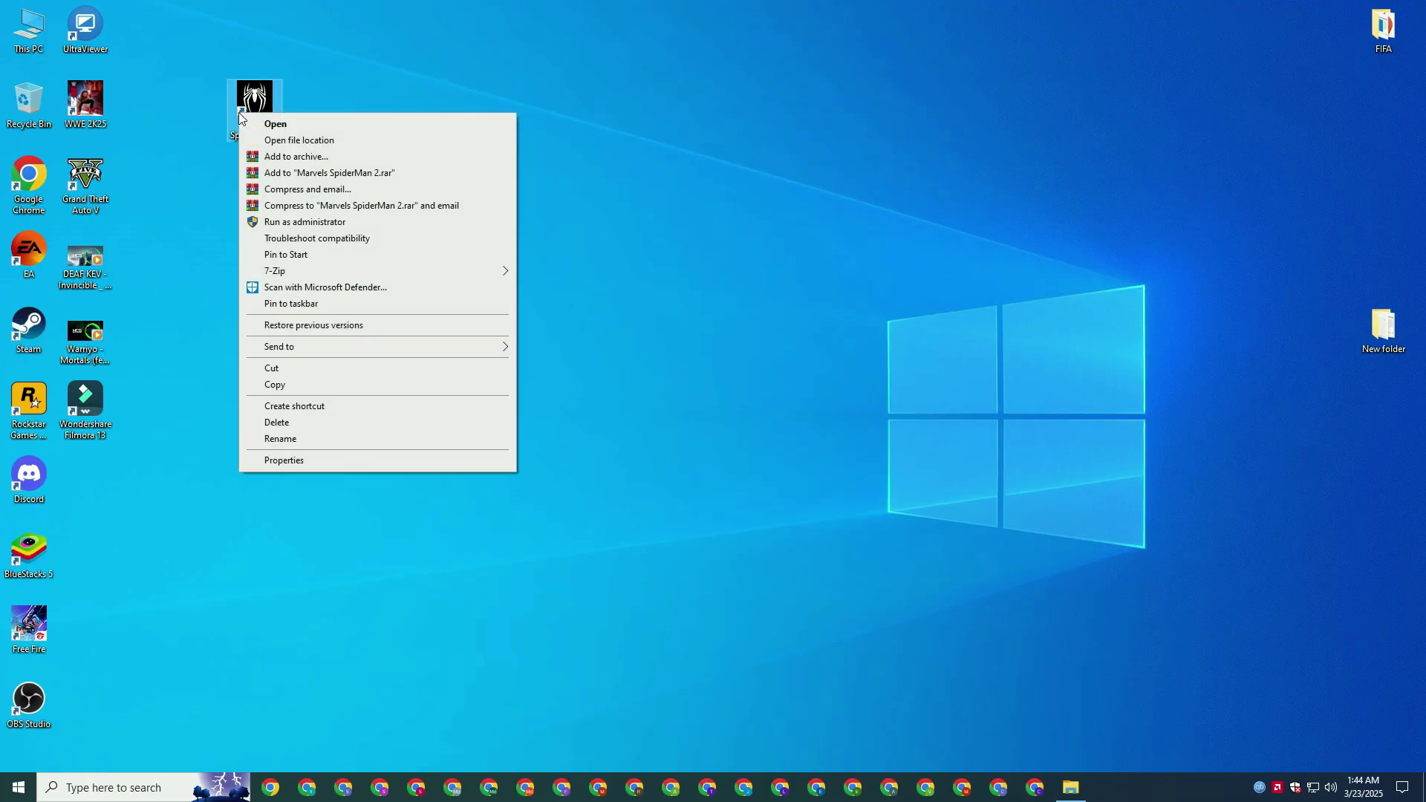
{"action": "left_click", "coordinate": [282, 460]}
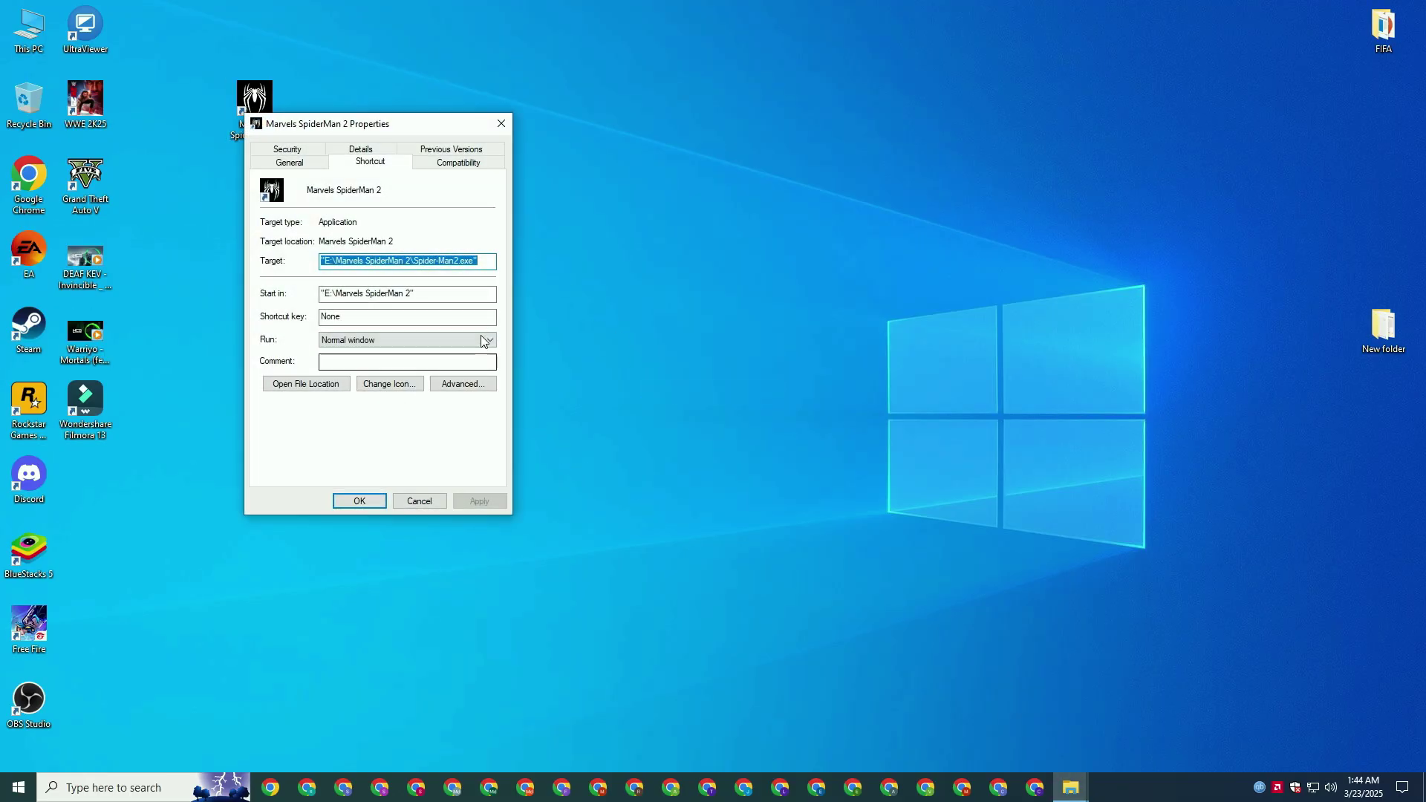
{"action": "left_click_drag", "start_coordinate": [401, 130], "coordinate": [627, 179]}
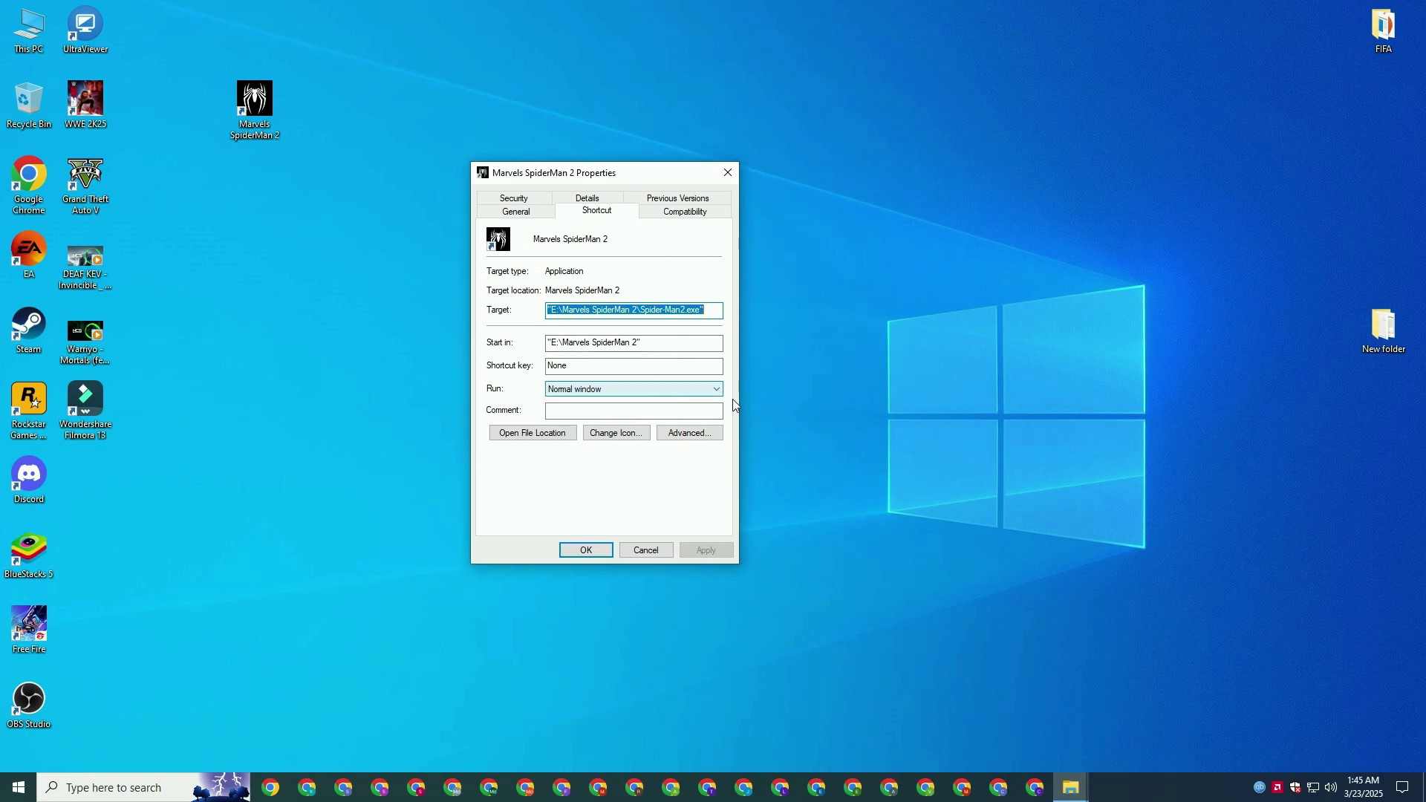
{"action": "left_click", "coordinate": [680, 388]}
{"action": "left_click", "coordinate": [680, 388]}
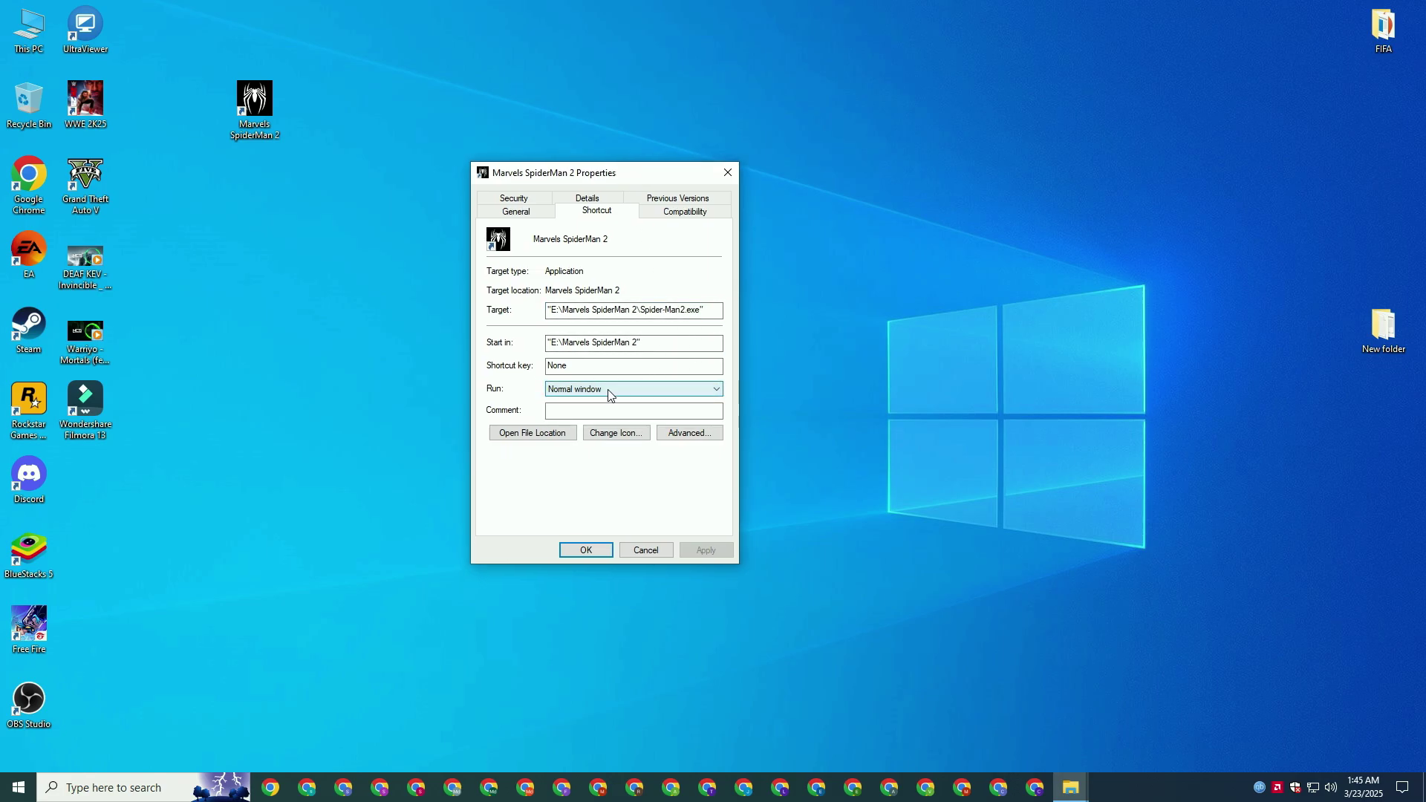
- Check the shortcut's advanced archiving, indexing, compression and encryption attributes and accept them
{"action": "left_click", "coordinate": [517, 211]}
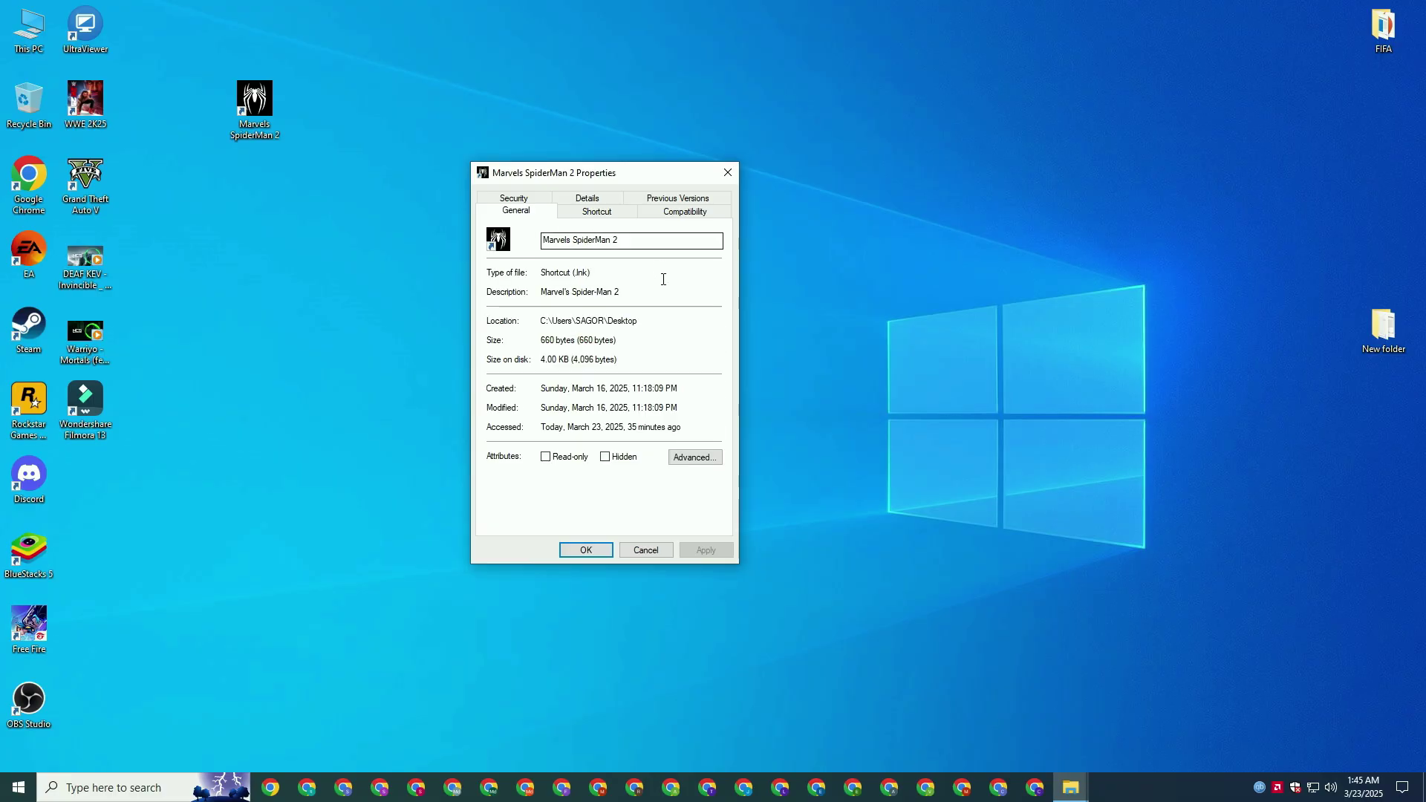
{"action": "left_click", "coordinate": [697, 458]}
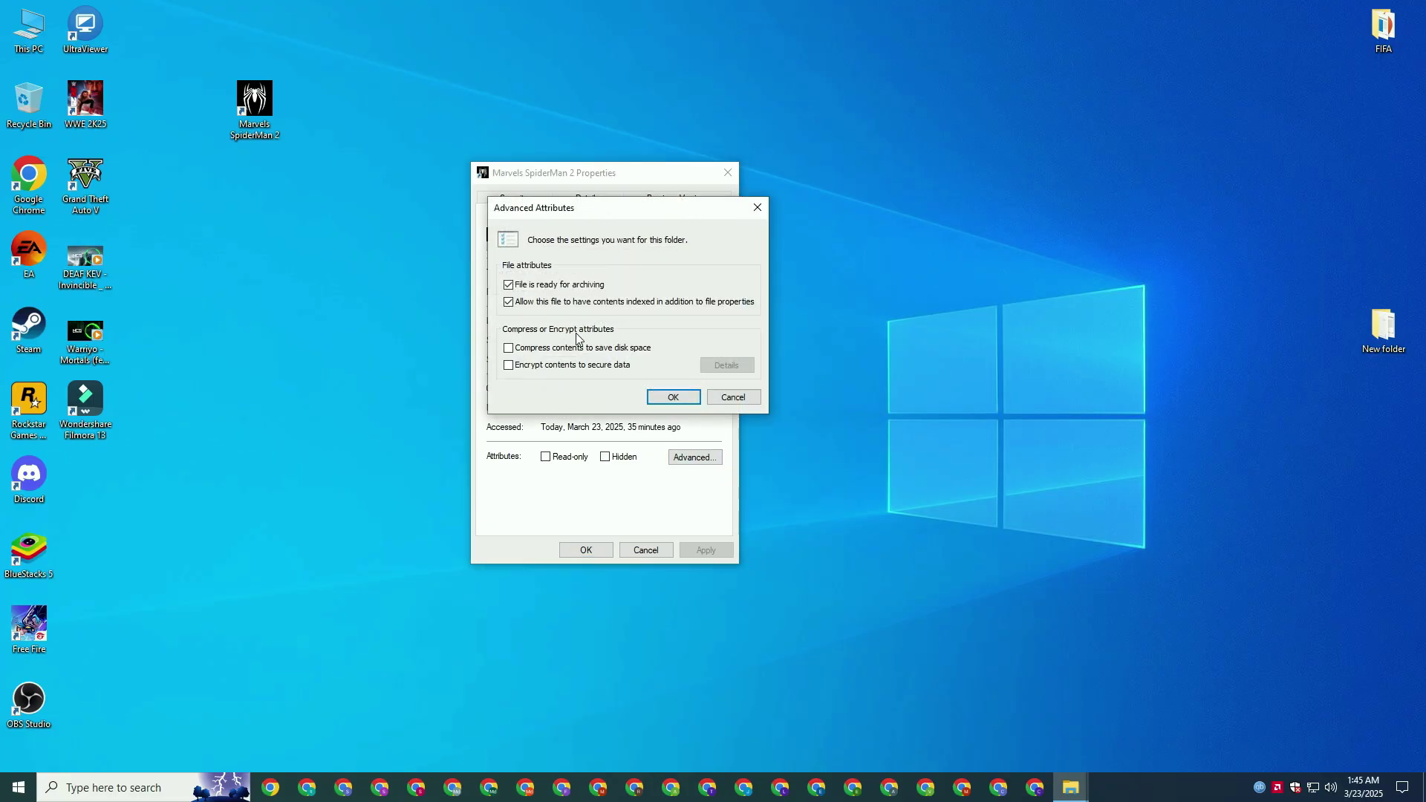
{"action": "left_click", "coordinate": [672, 398]}
- Set the Marvels SpiderMan 2 shortcut to run as an administrator in its compatibility settings and apply the change
{"action": "left_click", "coordinate": [682, 211]}
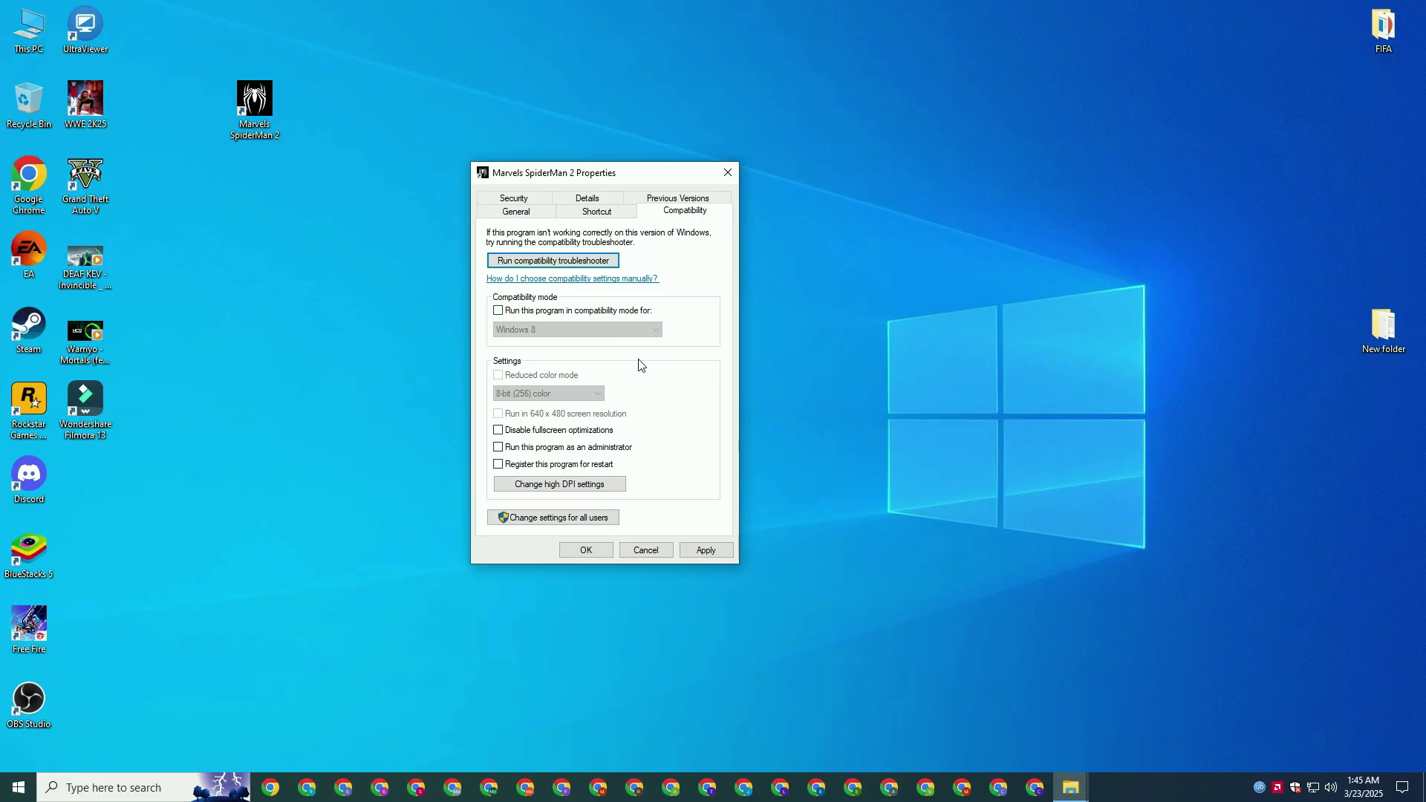
{"action": "left_click", "coordinate": [500, 447]}
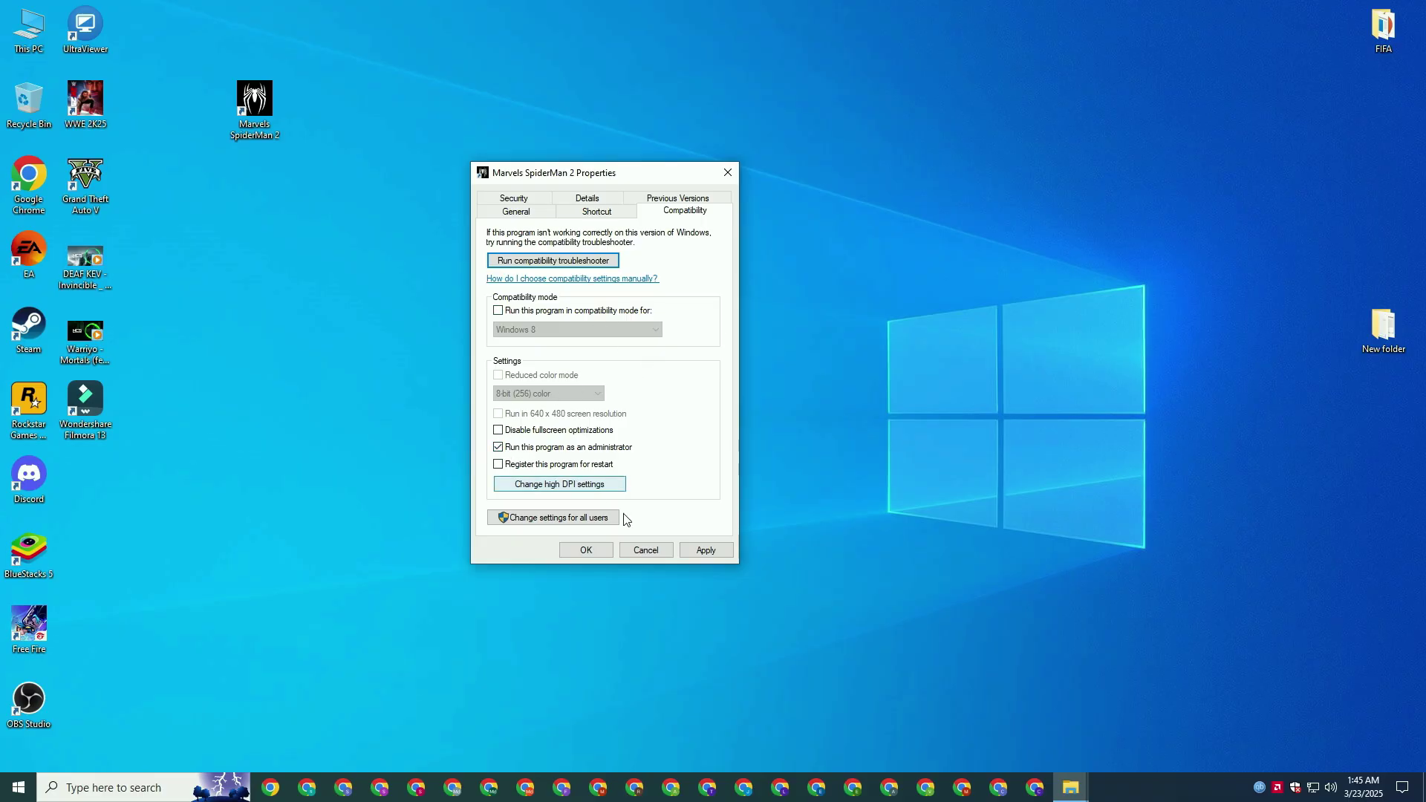
{"action": "left_click", "coordinate": [706, 550]}
- Review the shortcut's previous versions and security permissions, and close its properties with the settings applied
{"action": "left_click", "coordinate": [678, 201]}
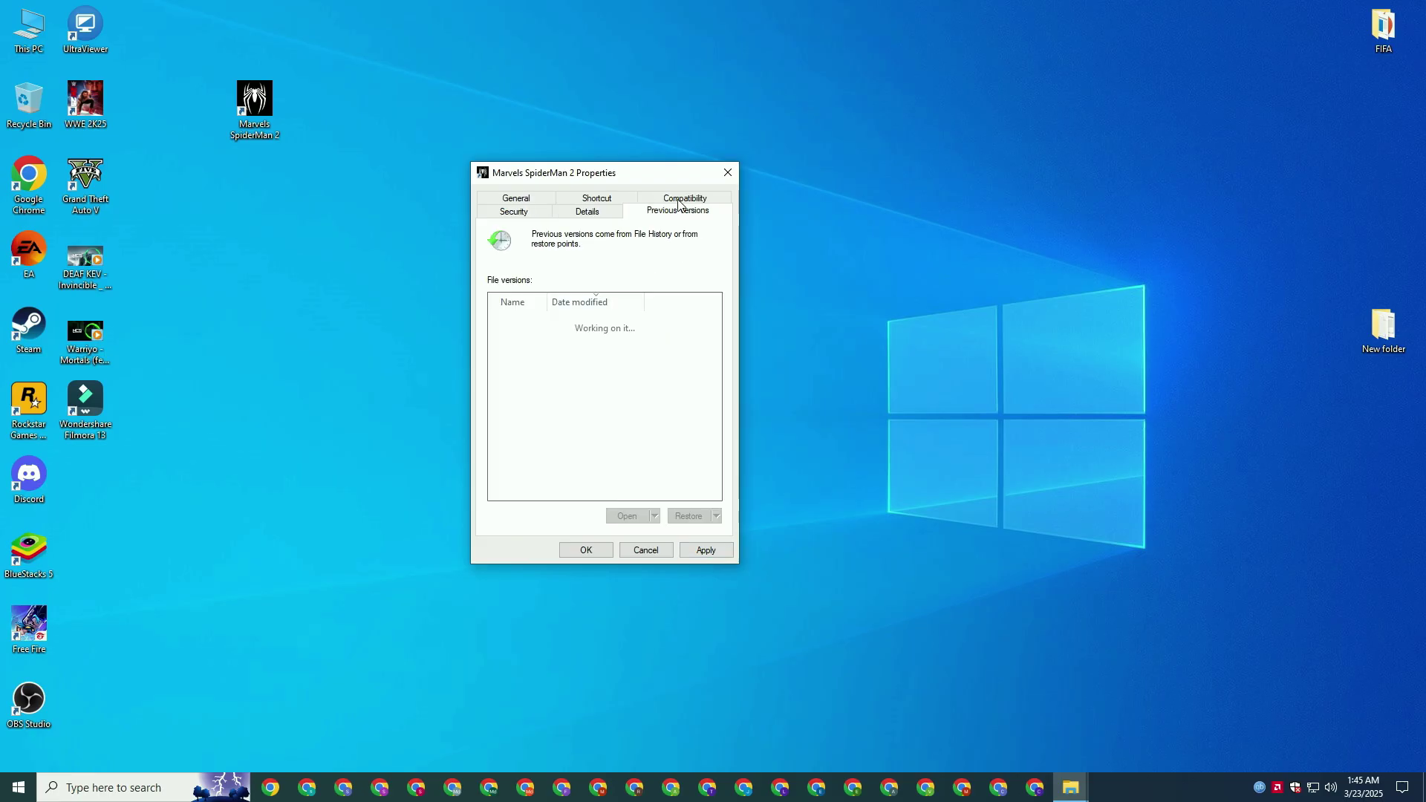
{"action": "left_click", "coordinate": [594, 198]}
{"action": "left_click", "coordinate": [528, 200]}
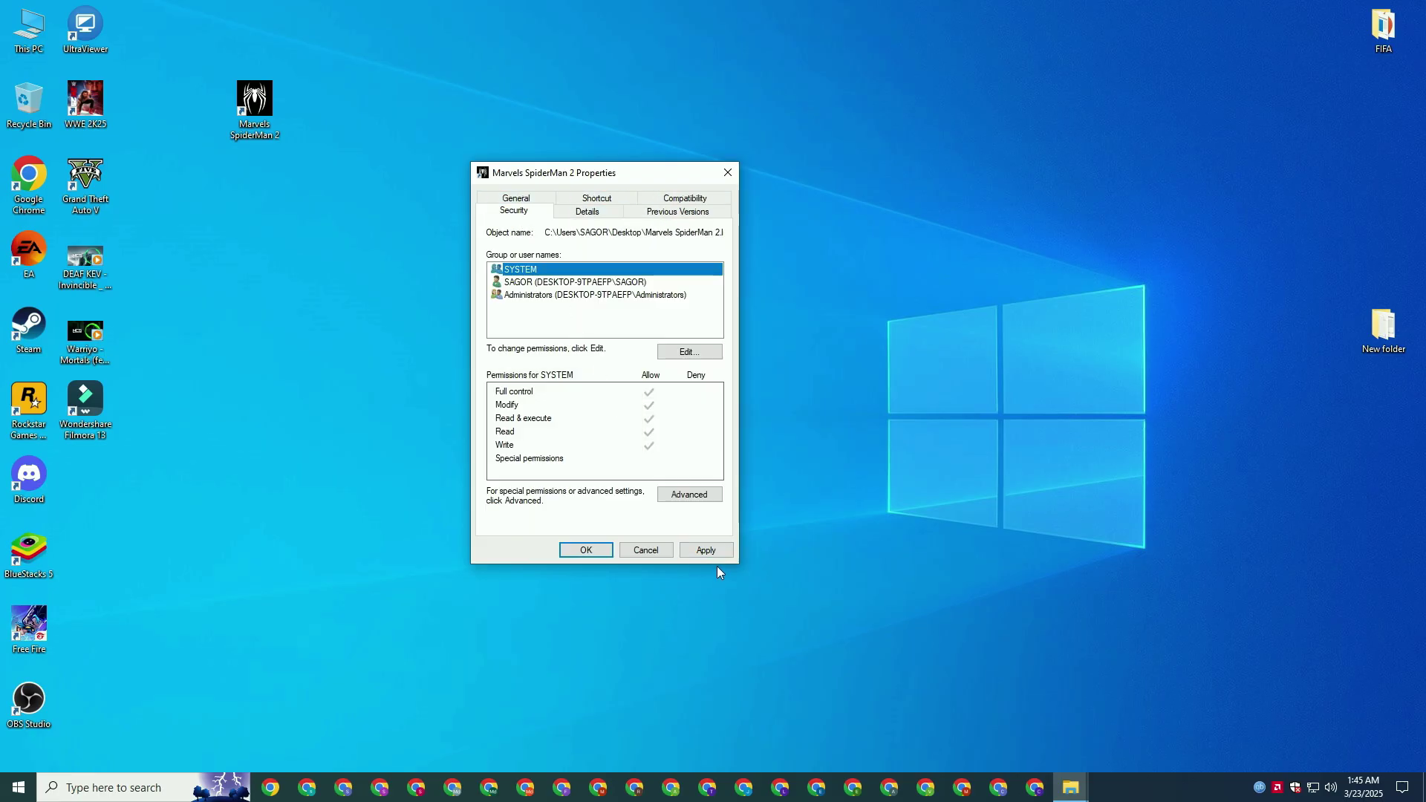
{"action": "left_click", "coordinate": [706, 551]}
{"action": "left_click", "coordinate": [582, 554]}
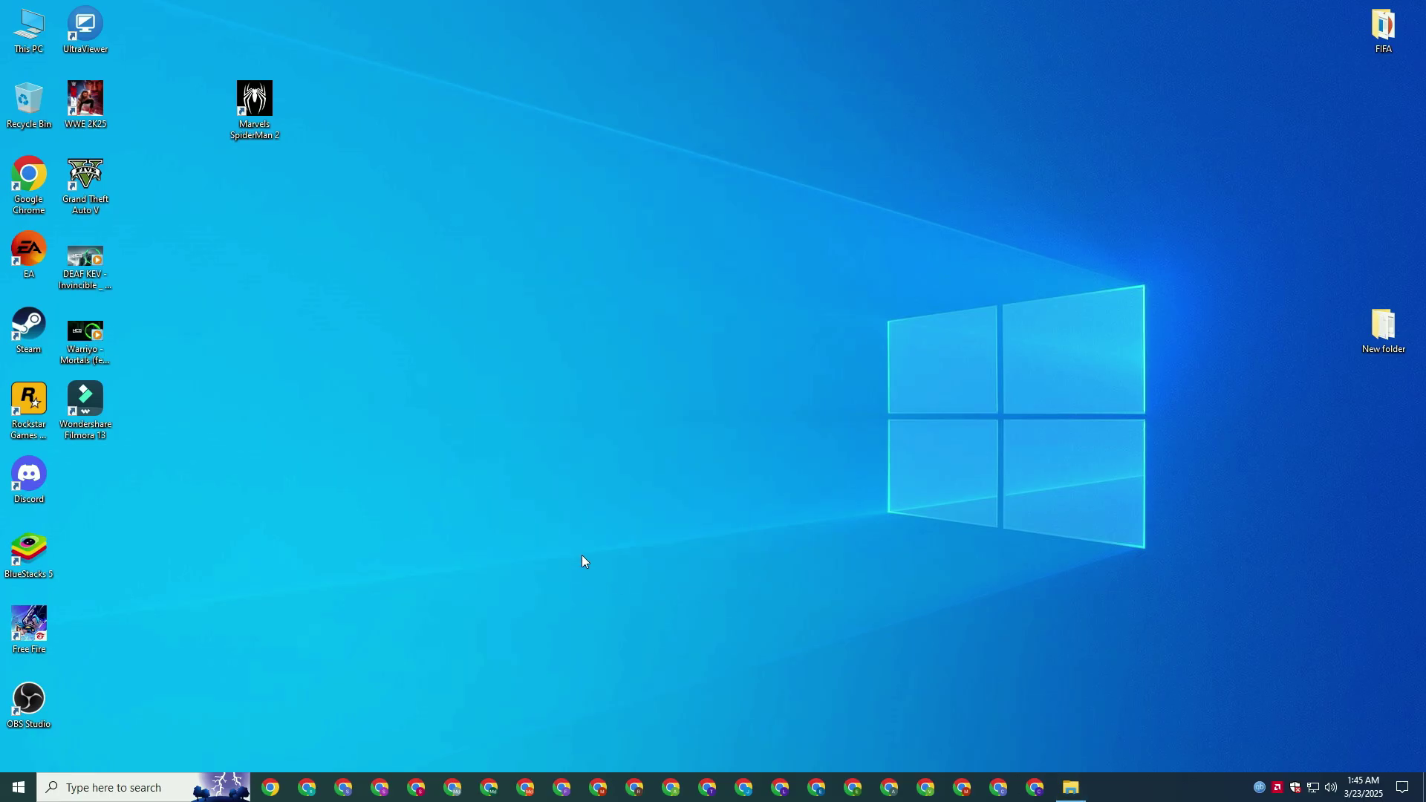
- Launch Marvels SpiderMan 2 from the desktop, dismiss the graphics driver warning and open the game launcher's settings
{"action": "double_click", "coordinate": [266, 110]}
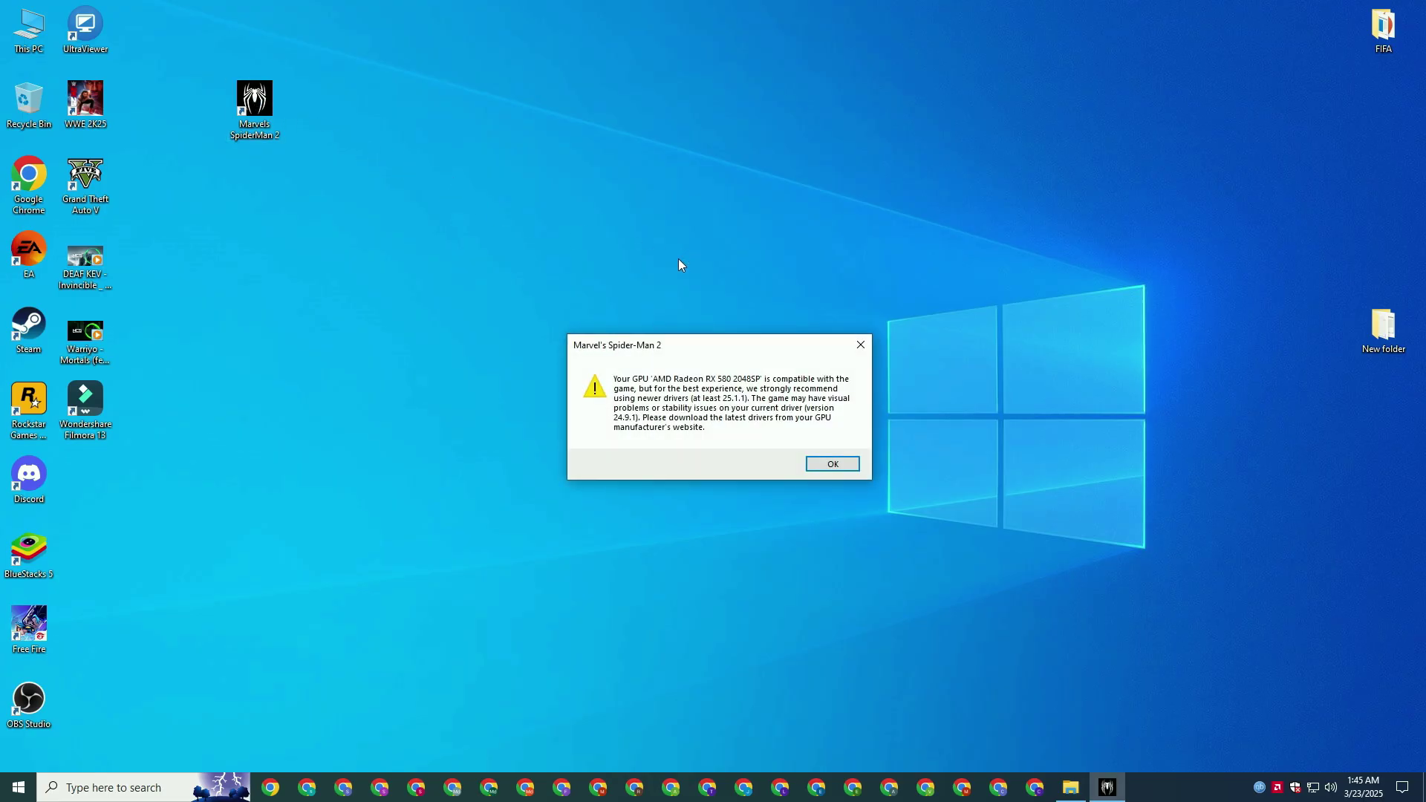
{"action": "left_click", "coordinate": [833, 464]}
{"action": "left_click", "coordinate": [496, 518]}
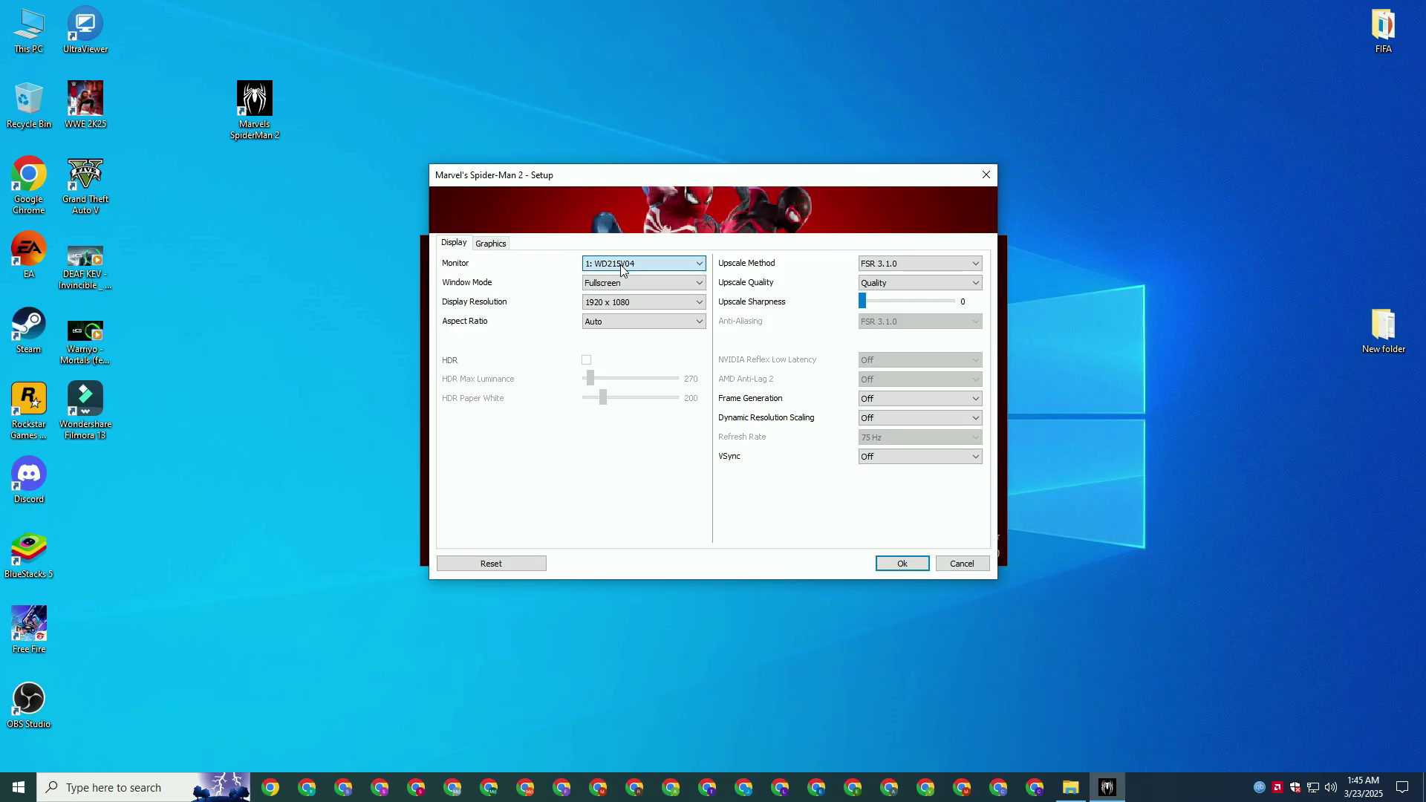
- Choose Fullscreen window mode, 1920 x 1080 display resolution and Auto aspect ratio in the game's display settings
{"action": "left_click", "coordinate": [630, 283]}
{"action": "left_click", "coordinate": [606, 310]}
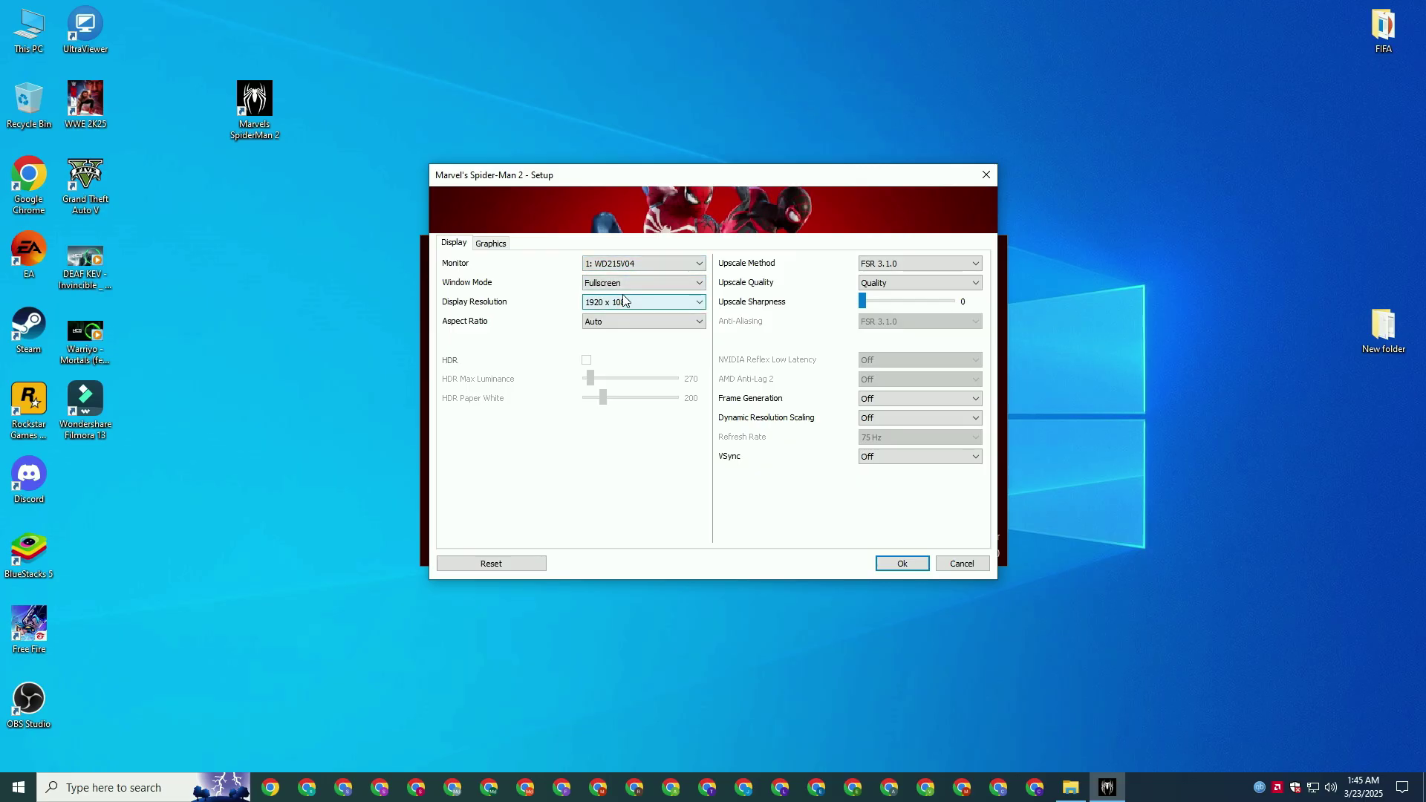
{"action": "left_click", "coordinate": [624, 303]}
{"action": "left_click", "coordinate": [621, 425]}
{"action": "left_click", "coordinate": [618, 320]}
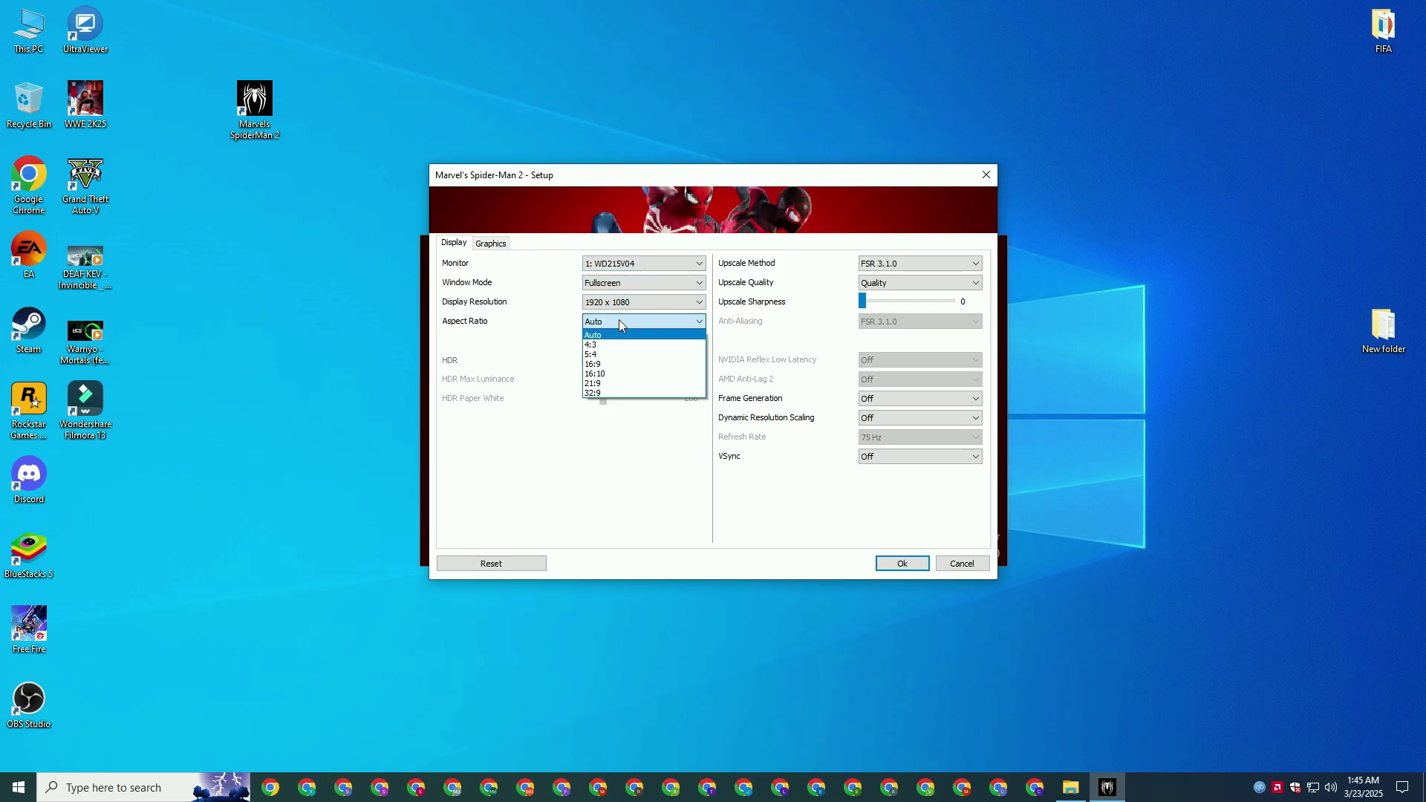
{"action": "left_click", "coordinate": [618, 320]}
- Select FSR 3.1.0 as the upscale method and set the upscale quality to Performance
{"action": "left_click", "coordinate": [890, 267]}
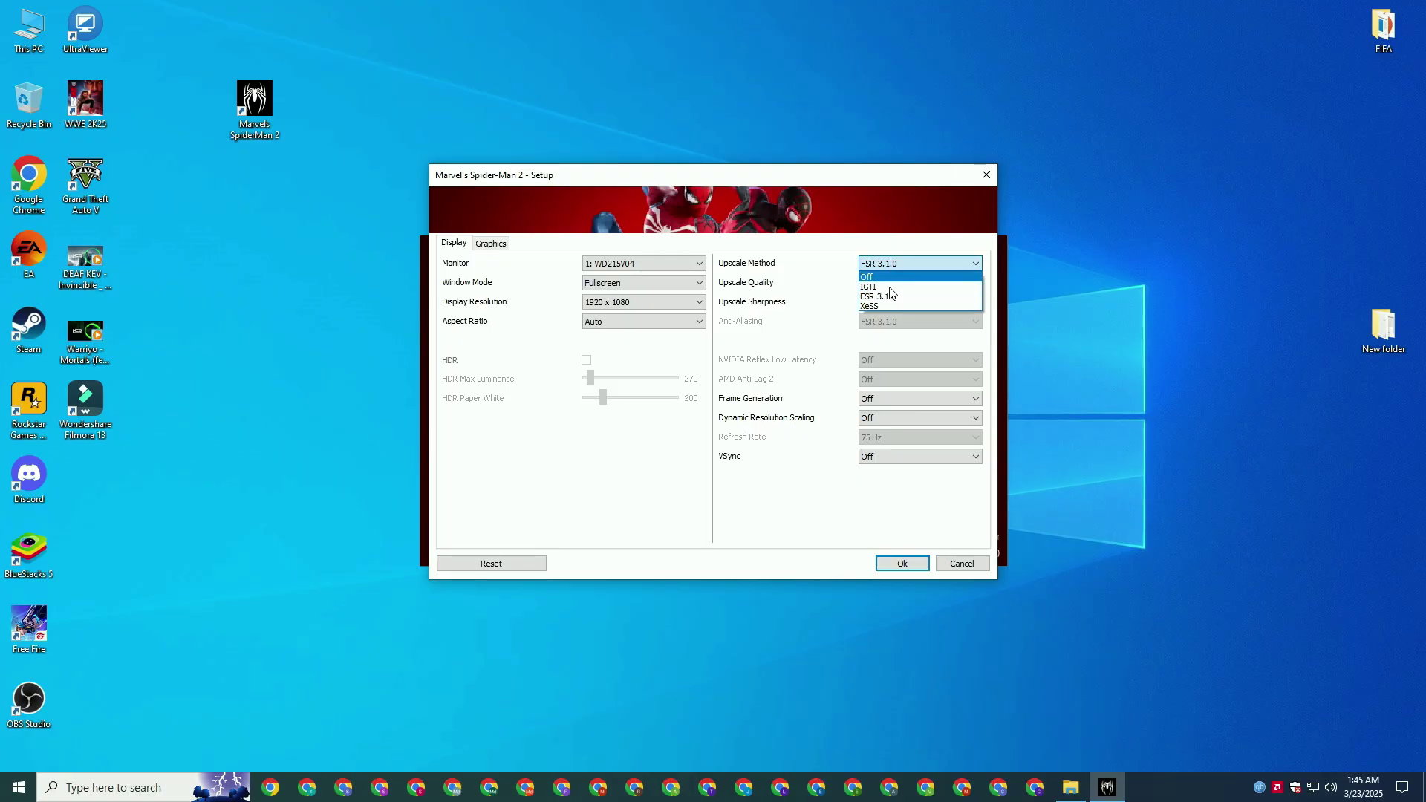
{"action": "left_click", "coordinate": [892, 299]}
{"action": "left_click", "coordinate": [904, 288]}
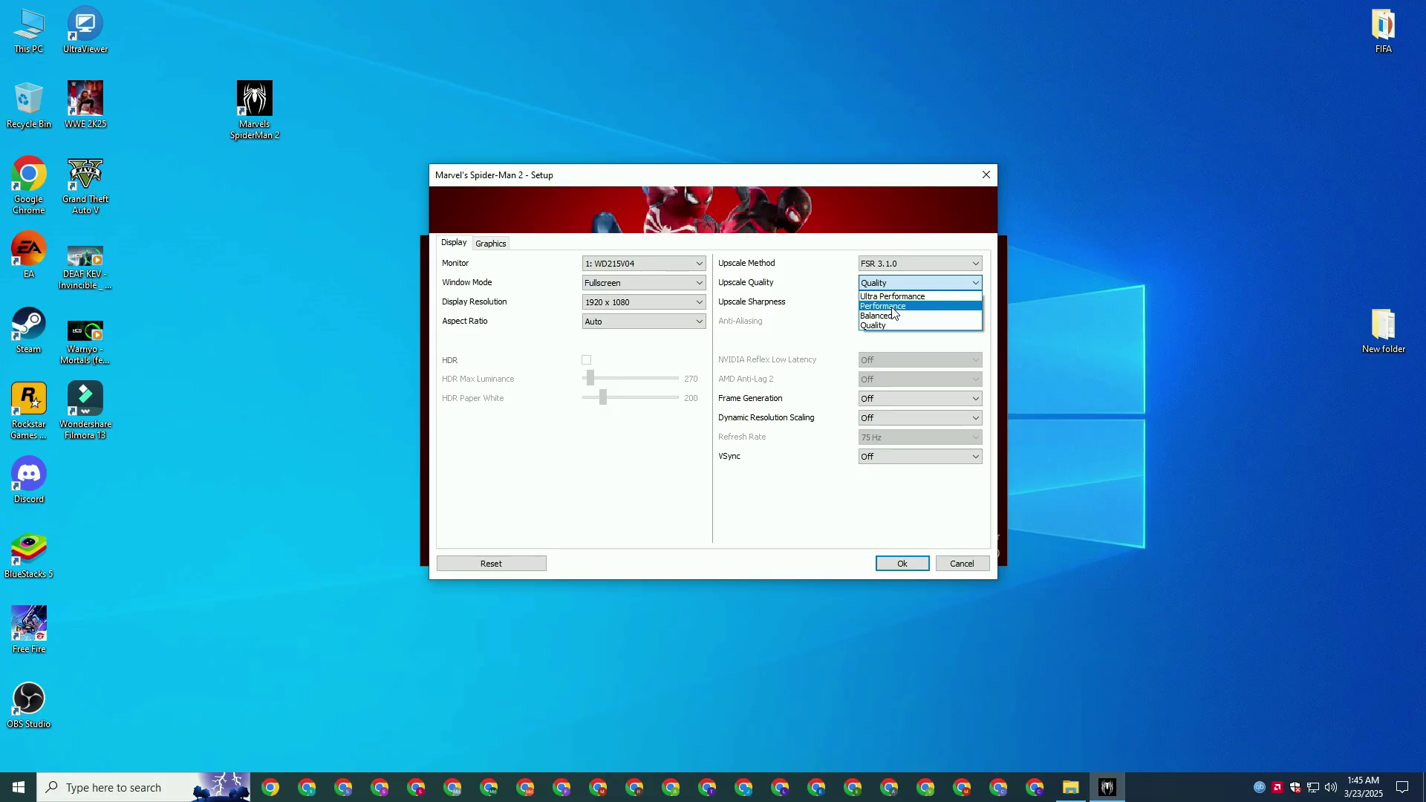
{"action": "left_click", "coordinate": [890, 306]}
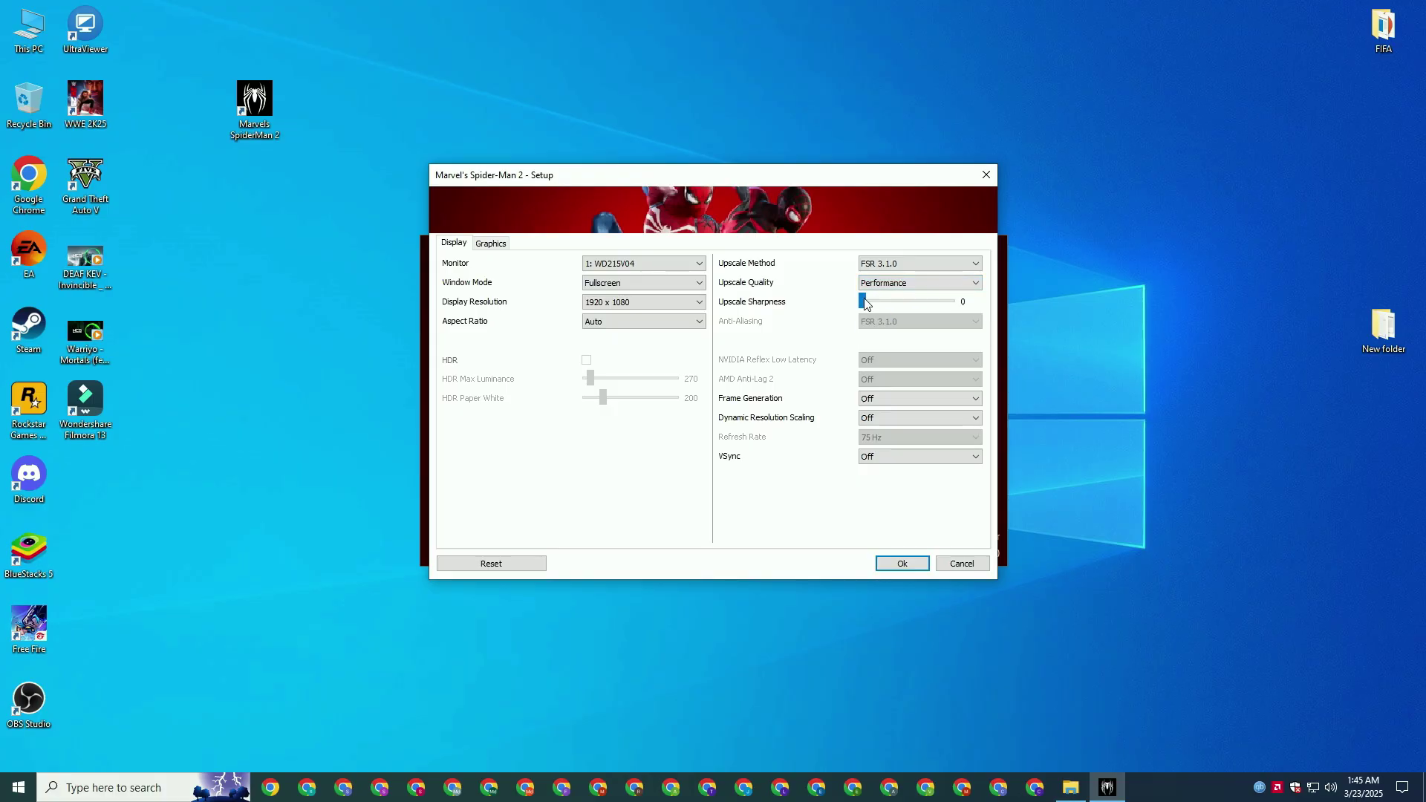
- Set frame generation to FSR 3.1.0 Frame Generation and leave dynamic resolution scaling Off
{"action": "left_click", "coordinate": [916, 399]}
{"action": "left_click", "coordinate": [912, 398]}
{"action": "left_click", "coordinate": [893, 398]}
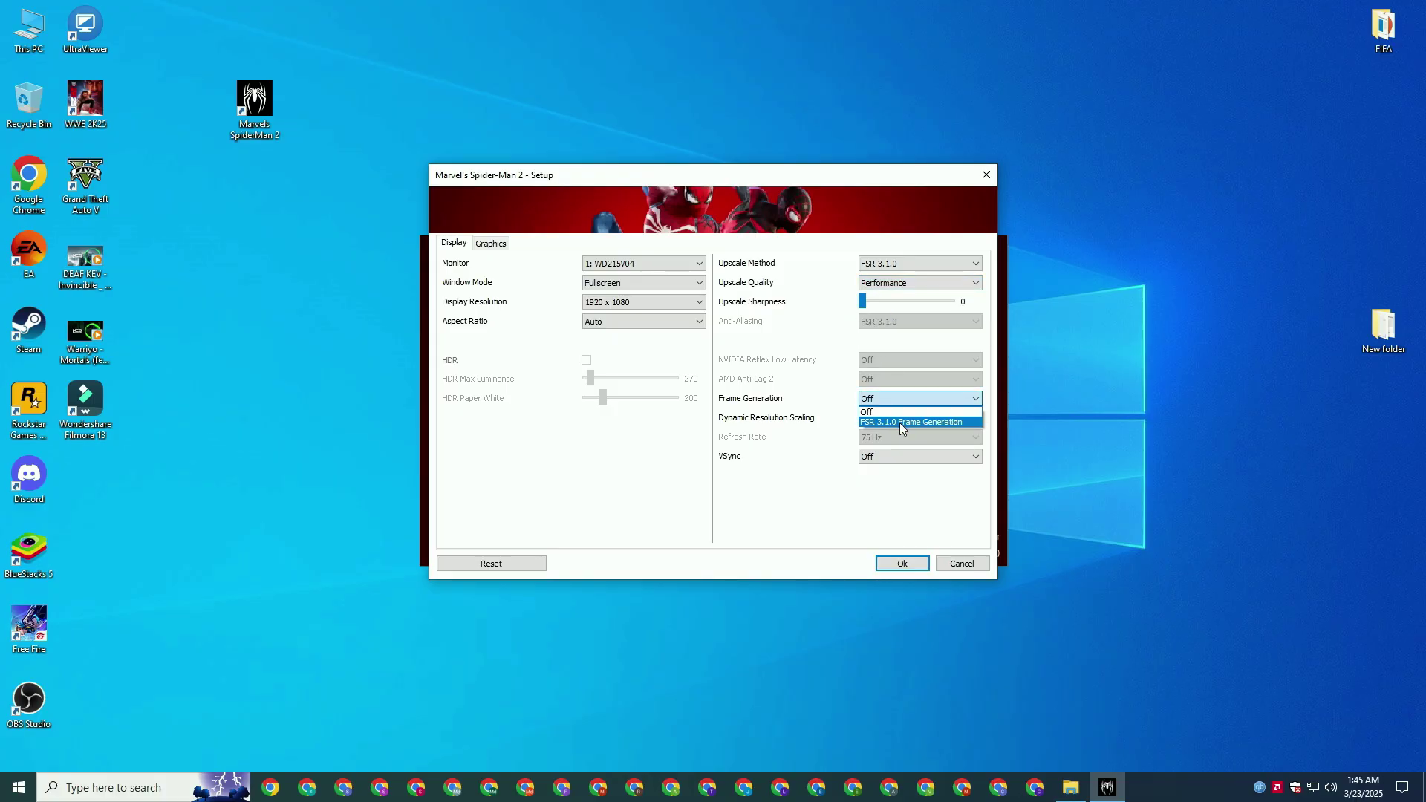
{"action": "left_click", "coordinate": [901, 422]}
{"action": "left_click", "coordinate": [892, 418]}
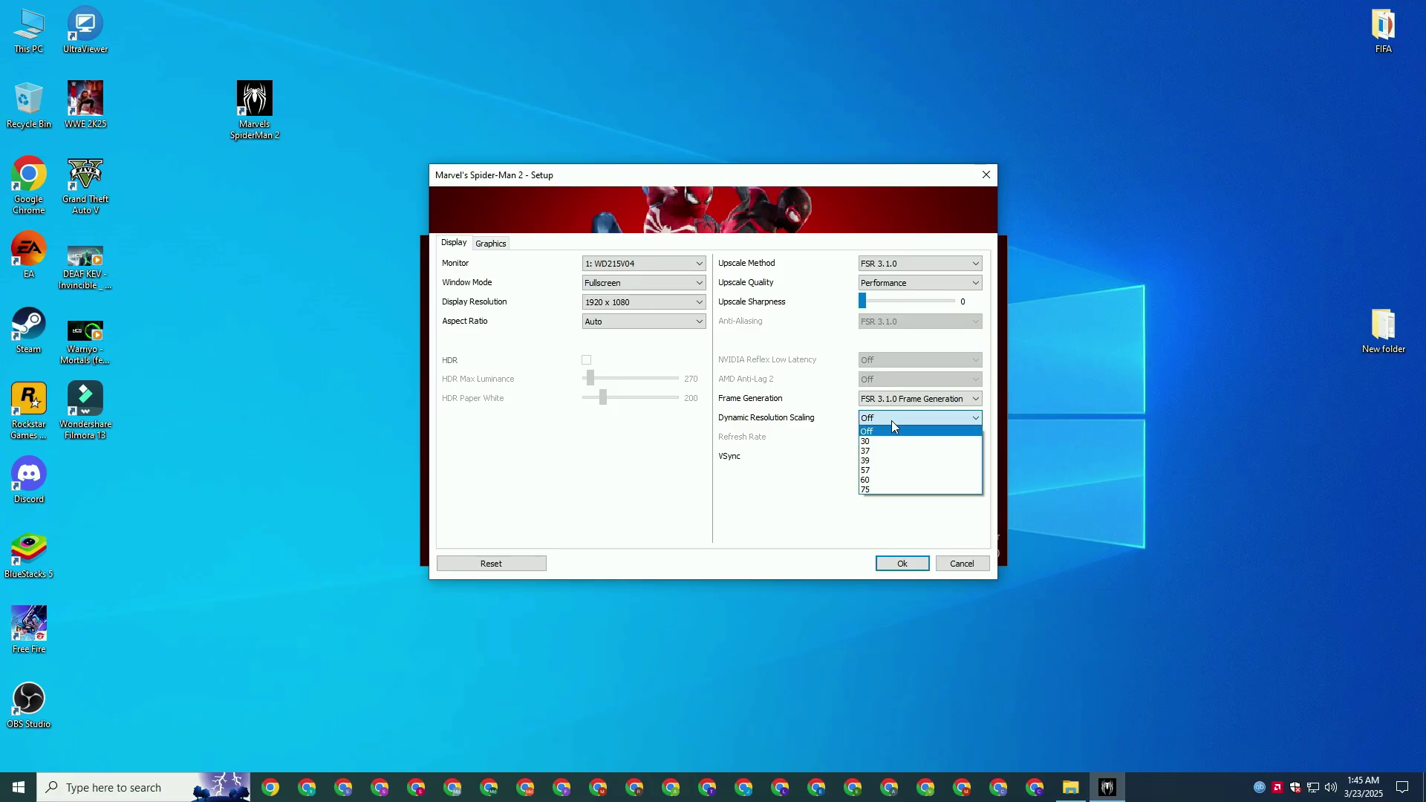
{"action": "left_click", "coordinate": [891, 418]}
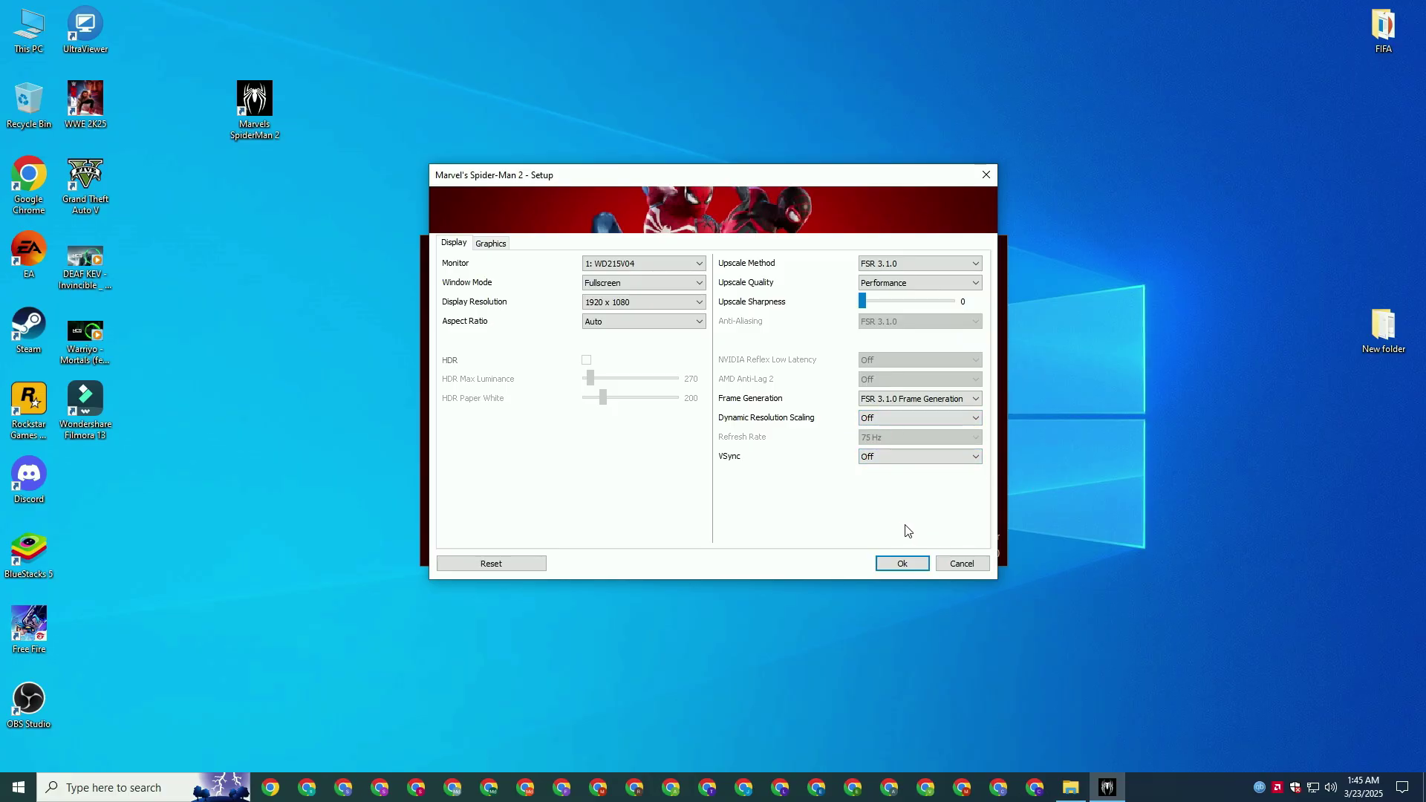
- Set the game's graphics preset to Low, accept the settings and start the game from the launcher
{"action": "left_click", "coordinate": [486, 244]}
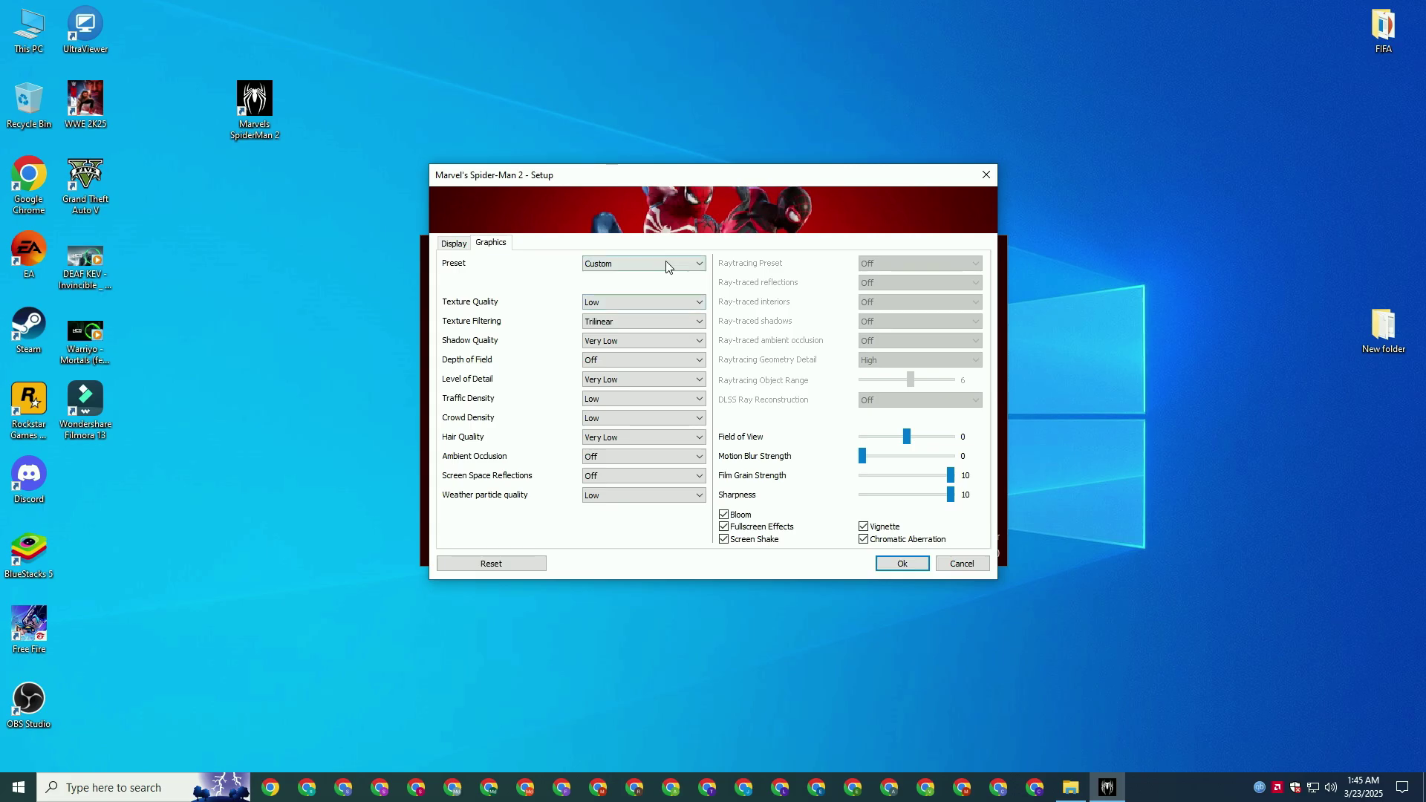
{"action": "left_click", "coordinate": [638, 265]}
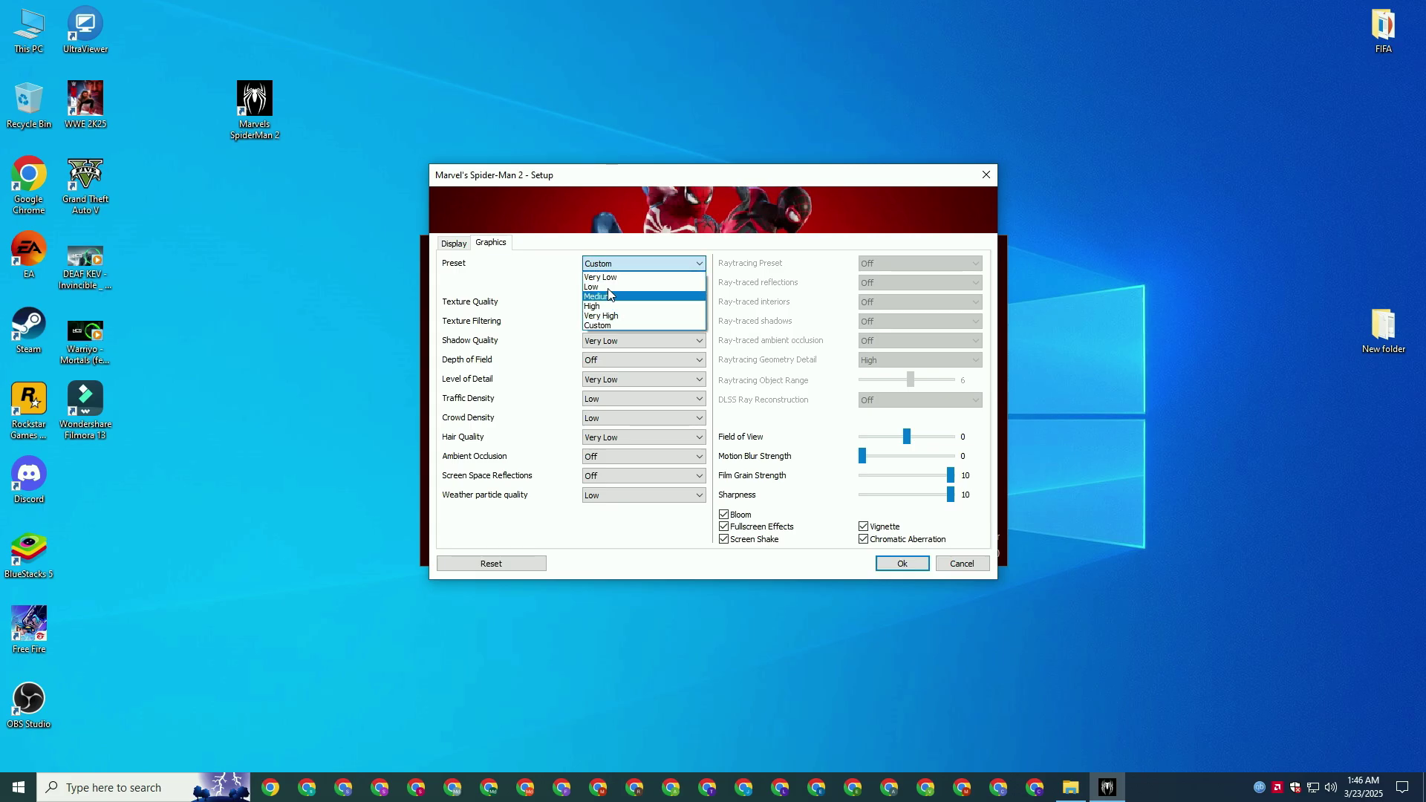
{"action": "left_click", "coordinate": [604, 277]}
{"action": "left_click", "coordinate": [593, 266]}
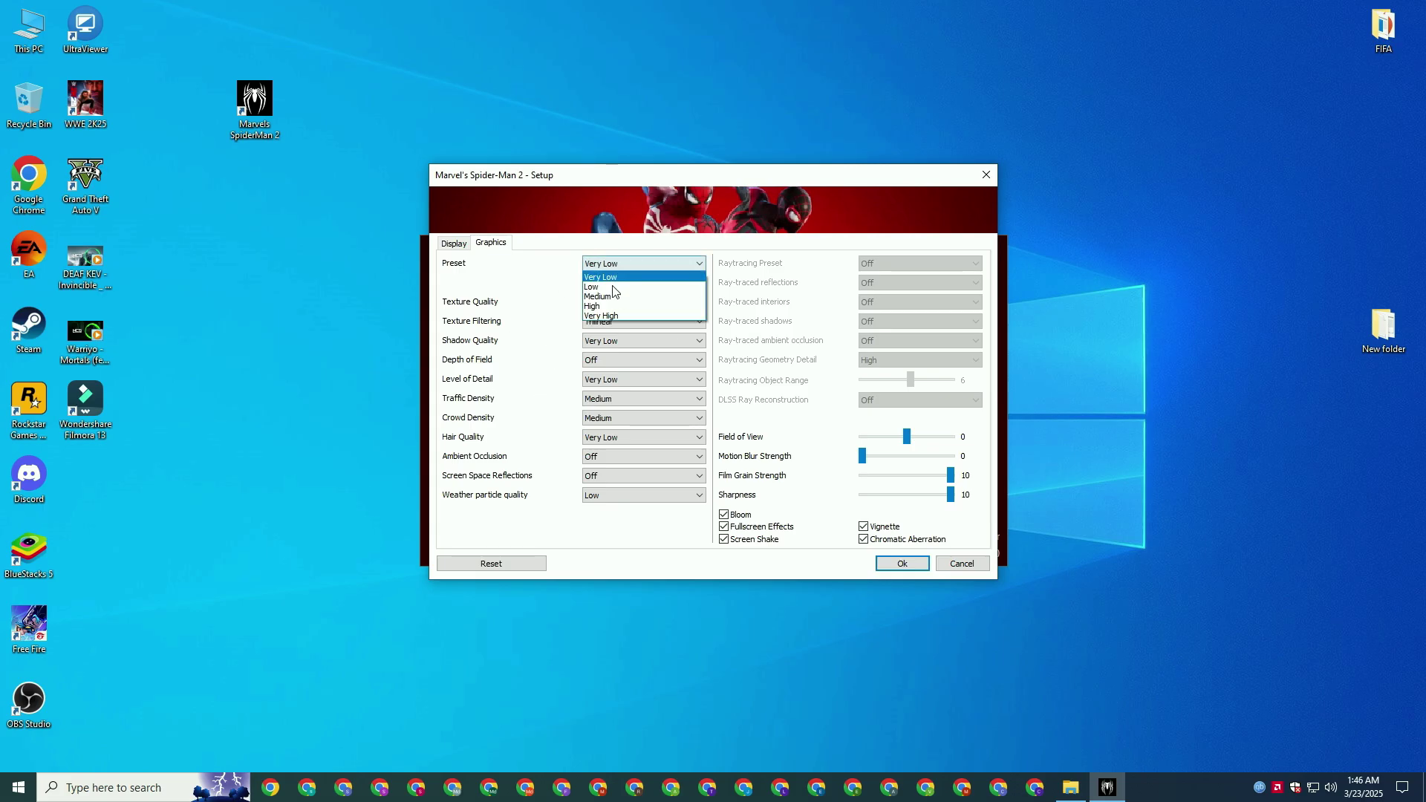
{"action": "left_click", "coordinate": [594, 287]}
{"action": "left_click", "coordinate": [604, 261]}
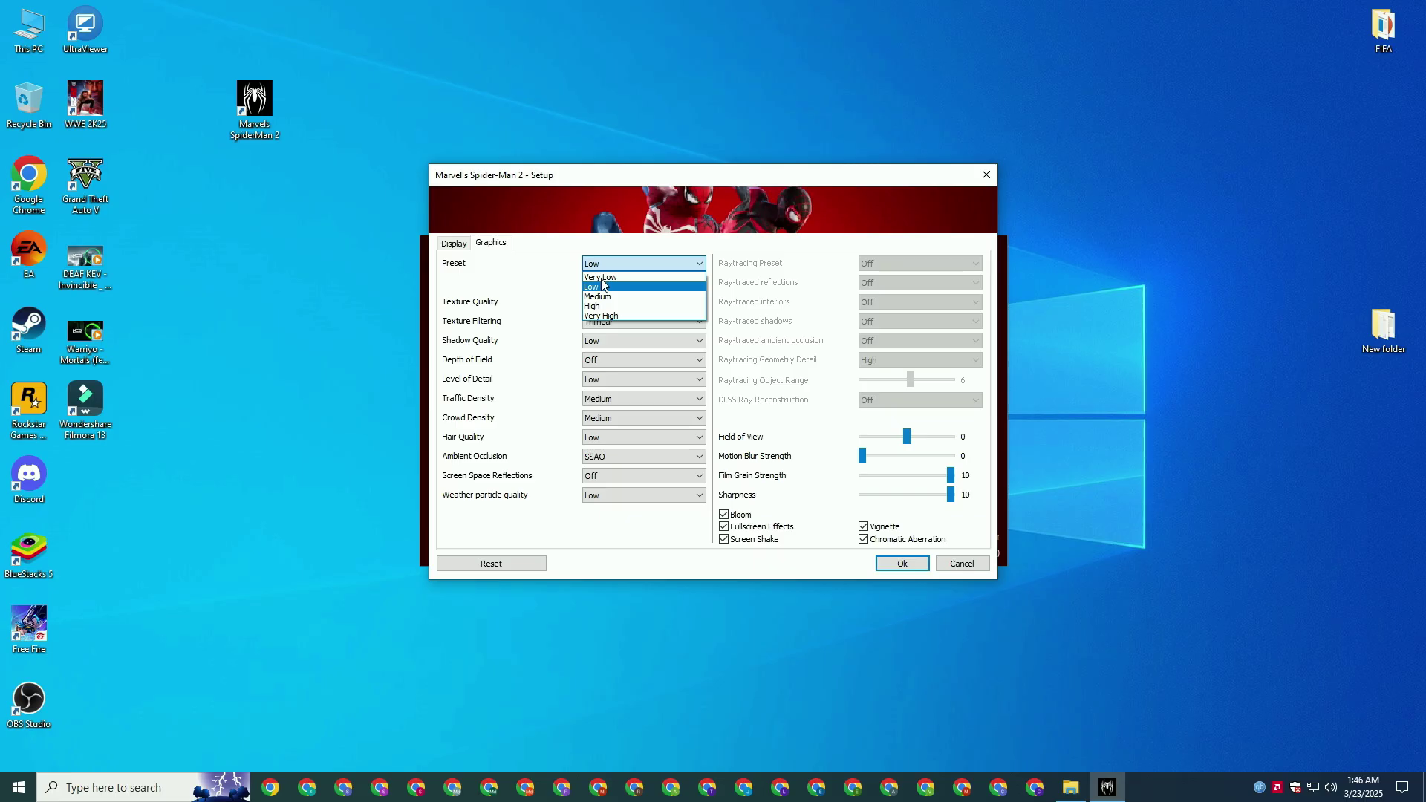
{"action": "left_click", "coordinate": [603, 286]}
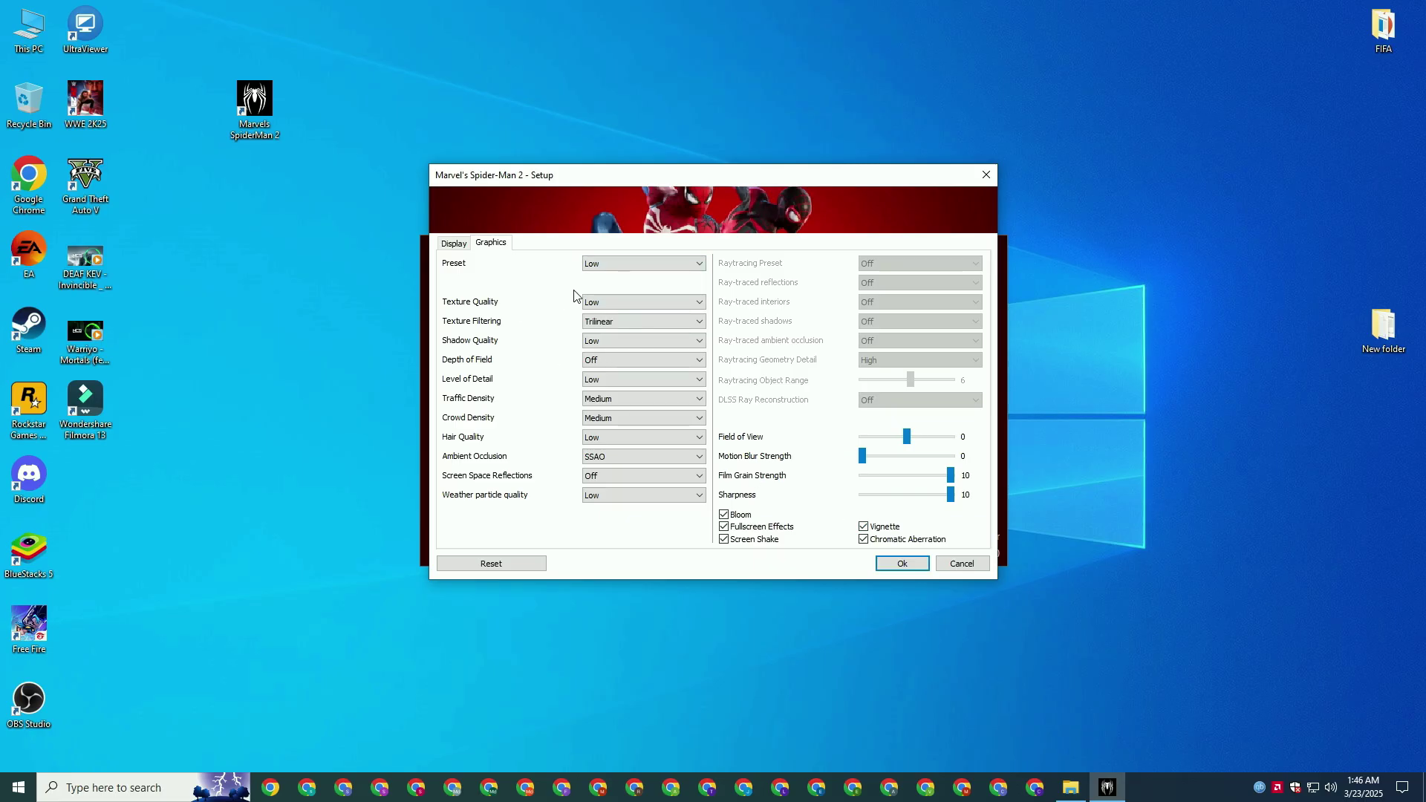
{"action": "left_click", "coordinate": [902, 564]}
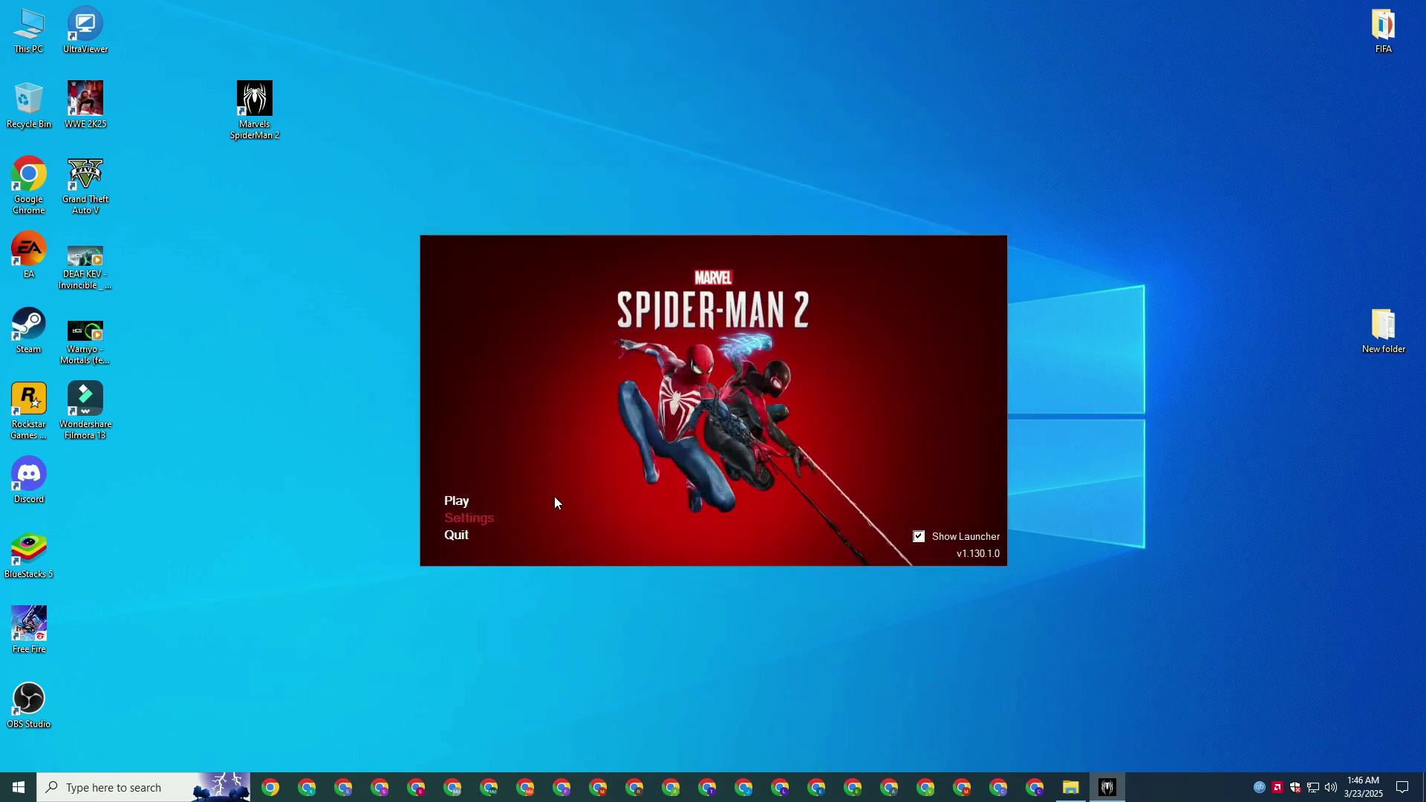
{"action": "left_click", "coordinate": [454, 501]}
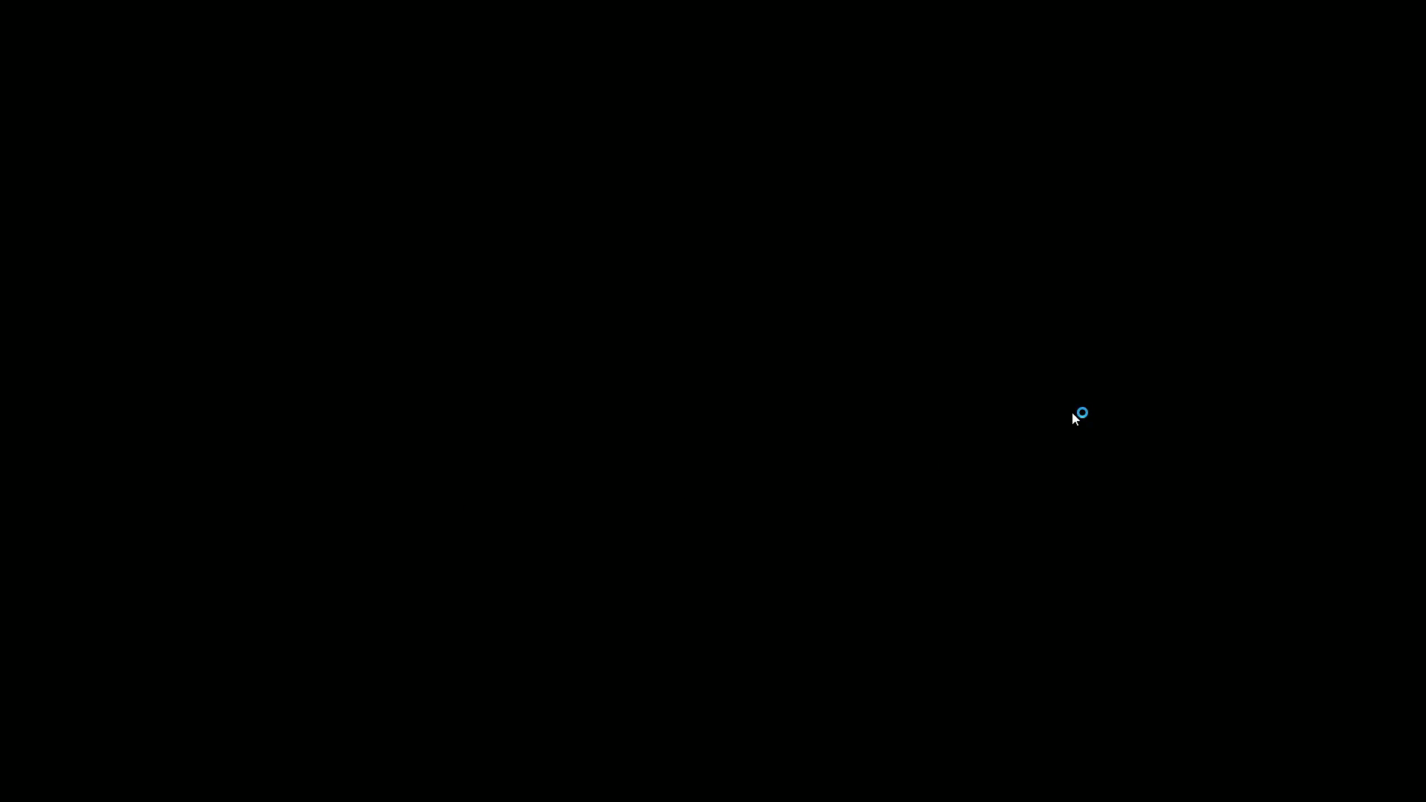